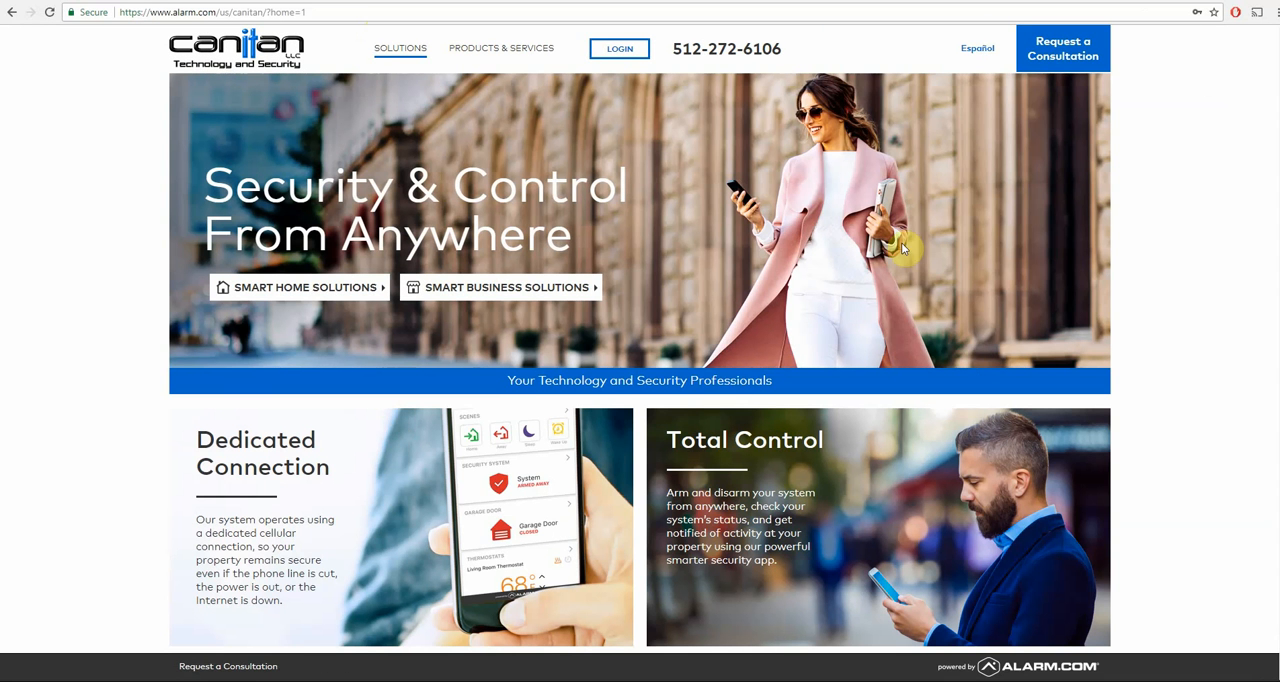
# - Log in to the customer portal with the saved demo account's username and password
pyautogui.click(622, 50)
pyautogui.click(657, 74)
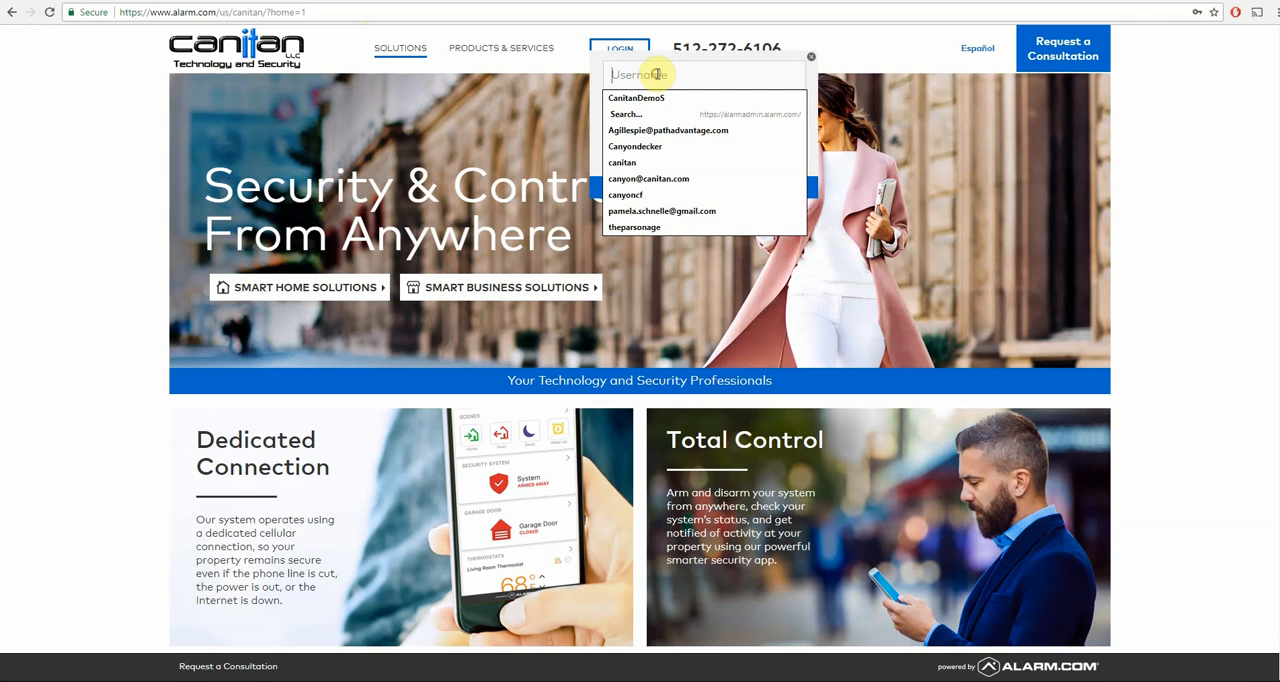
pyautogui.click(661, 97)
pyautogui.click(672, 118)
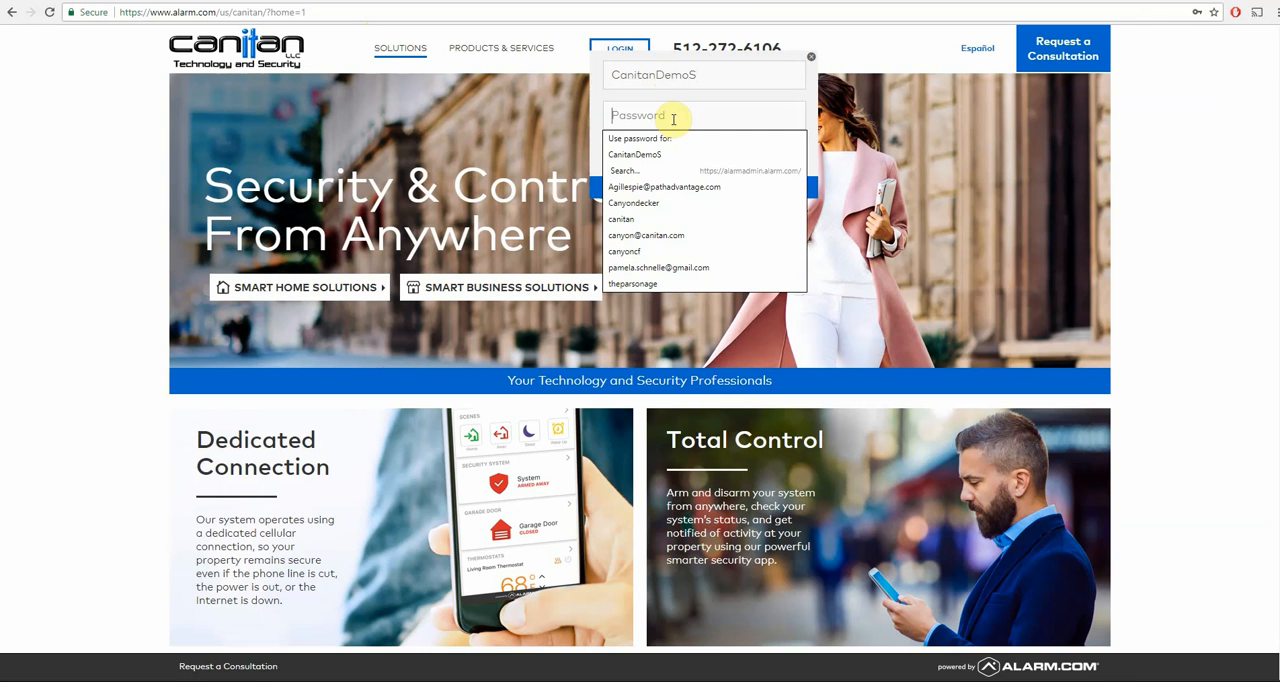
pyautogui.click(668, 158)
pyautogui.click(650, 155)
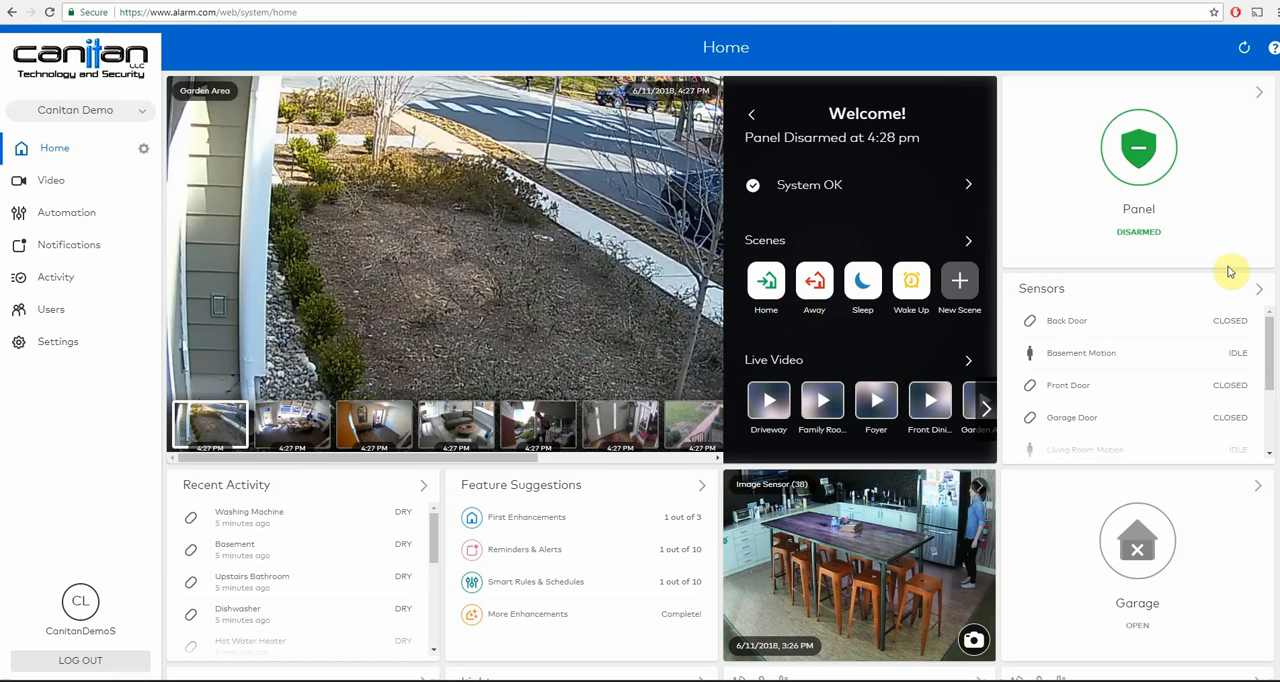
# - Look over the Home dashboard's cards and view the security panel's arming options without changing the arming state
pyautogui.scroll(-4, 1276, 199)
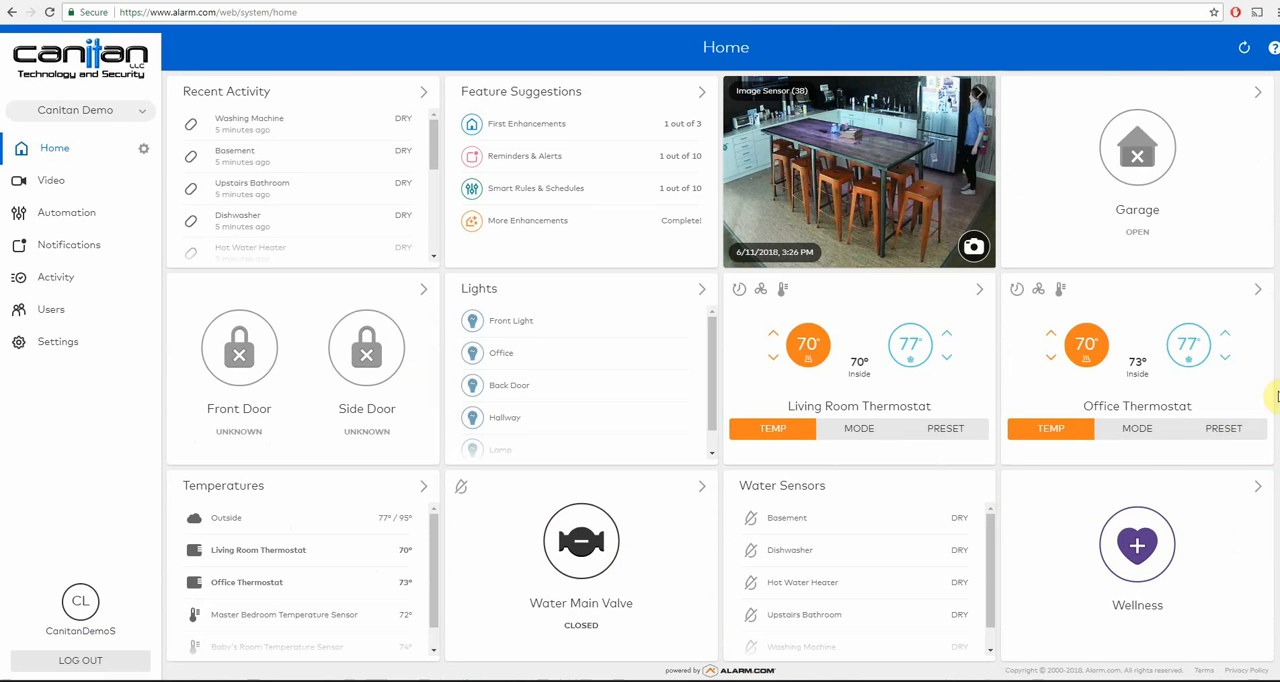
pyautogui.scroll(3, 1277, 388)
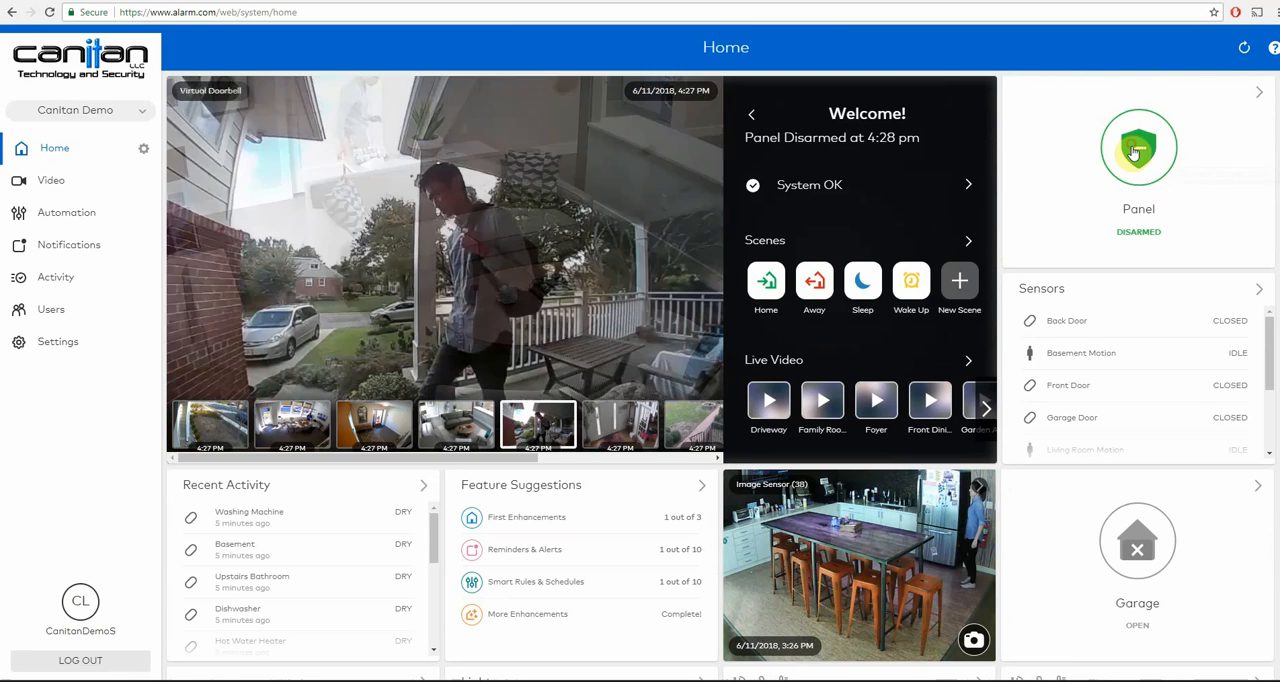
pyautogui.click(1133, 150)
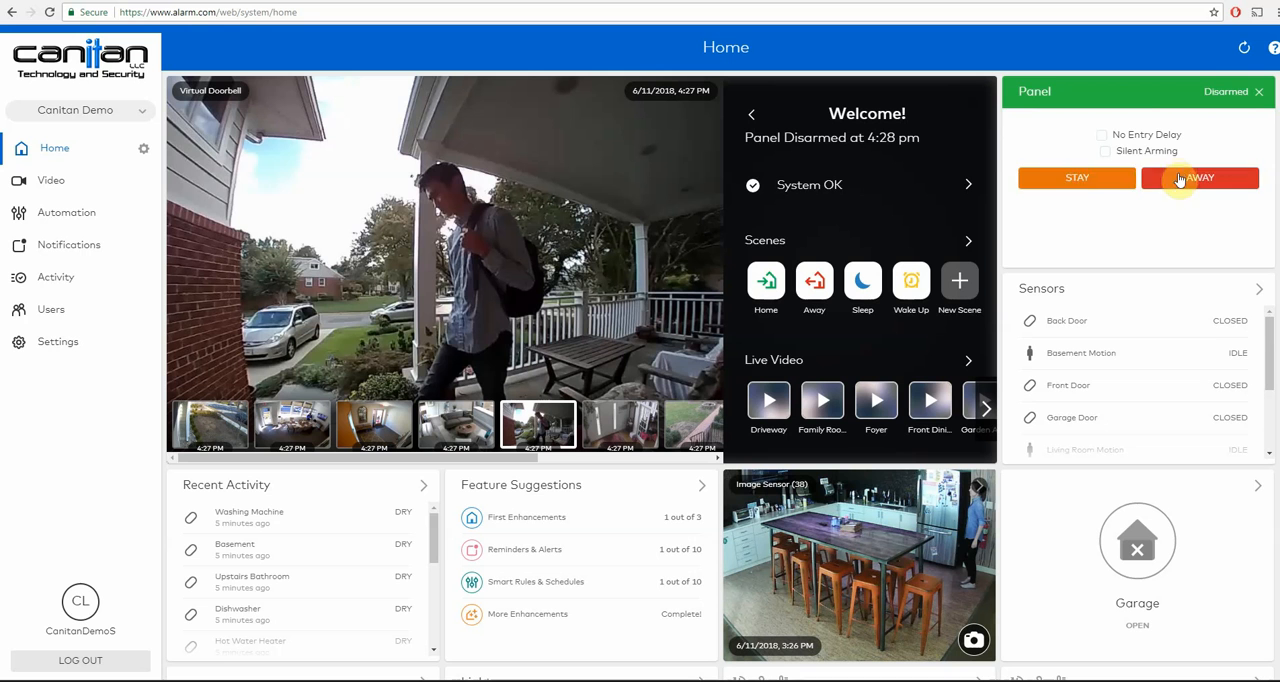
pyautogui.click(1260, 93)
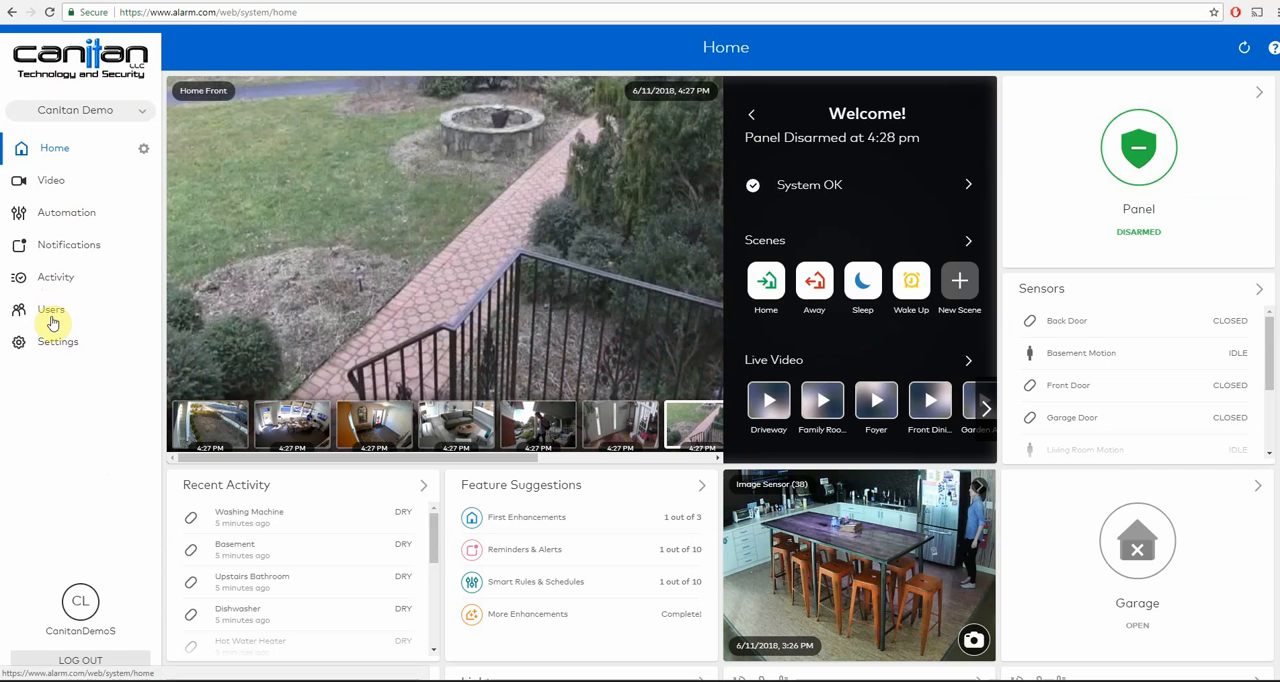
# - Go to the Users page and open the second listed user for editing
pyautogui.click(52, 318)
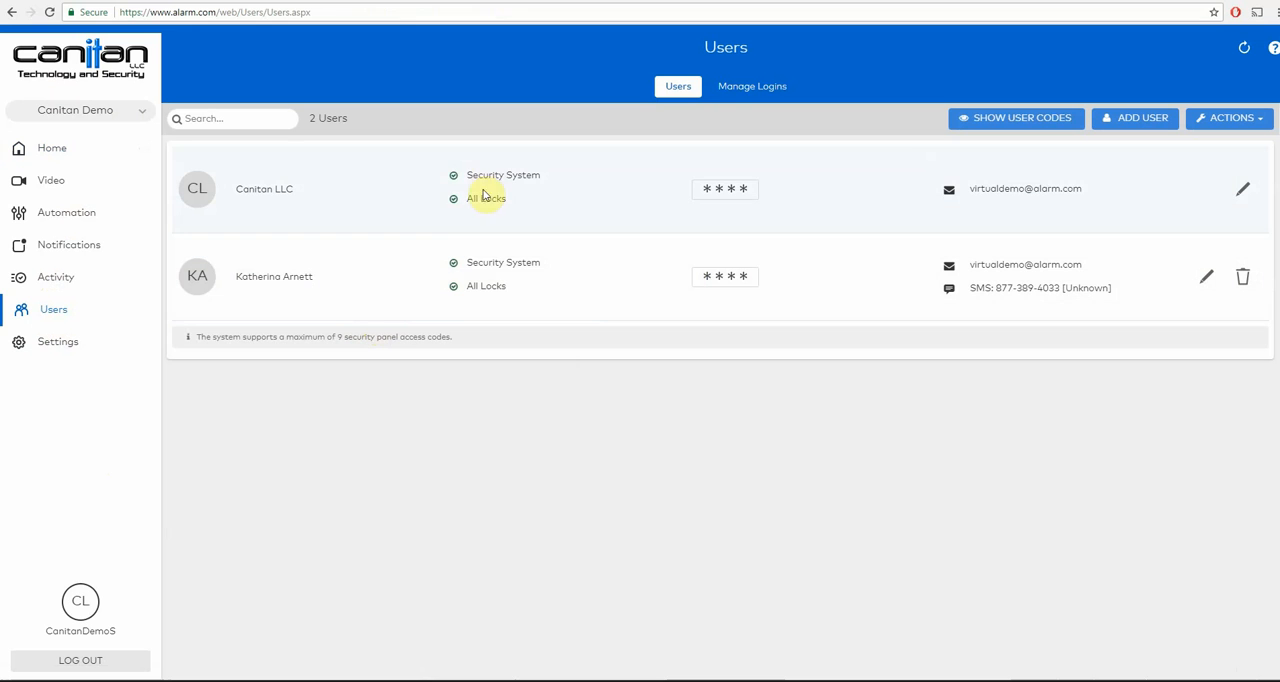
pyautogui.moveTo(454, 202)
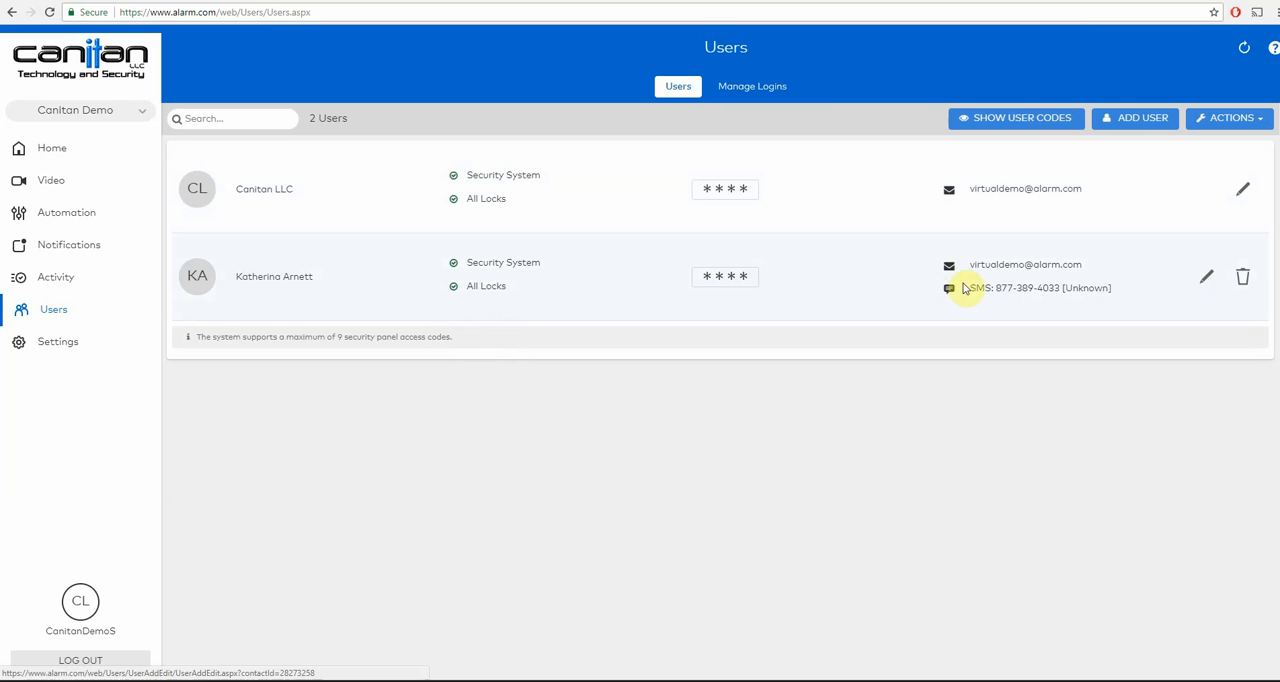
pyautogui.click(1206, 277)
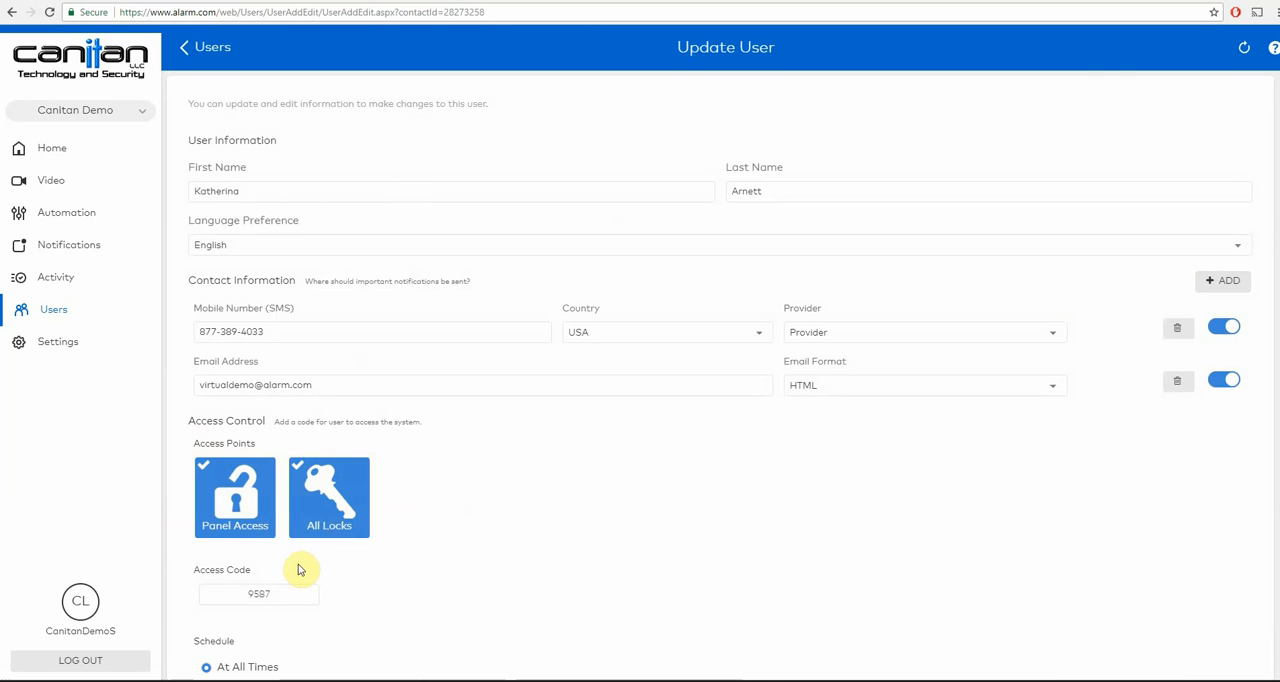
# - Remove the user's Front Door lock access and restore it, and check the panel access option
pyautogui.click(312, 497)
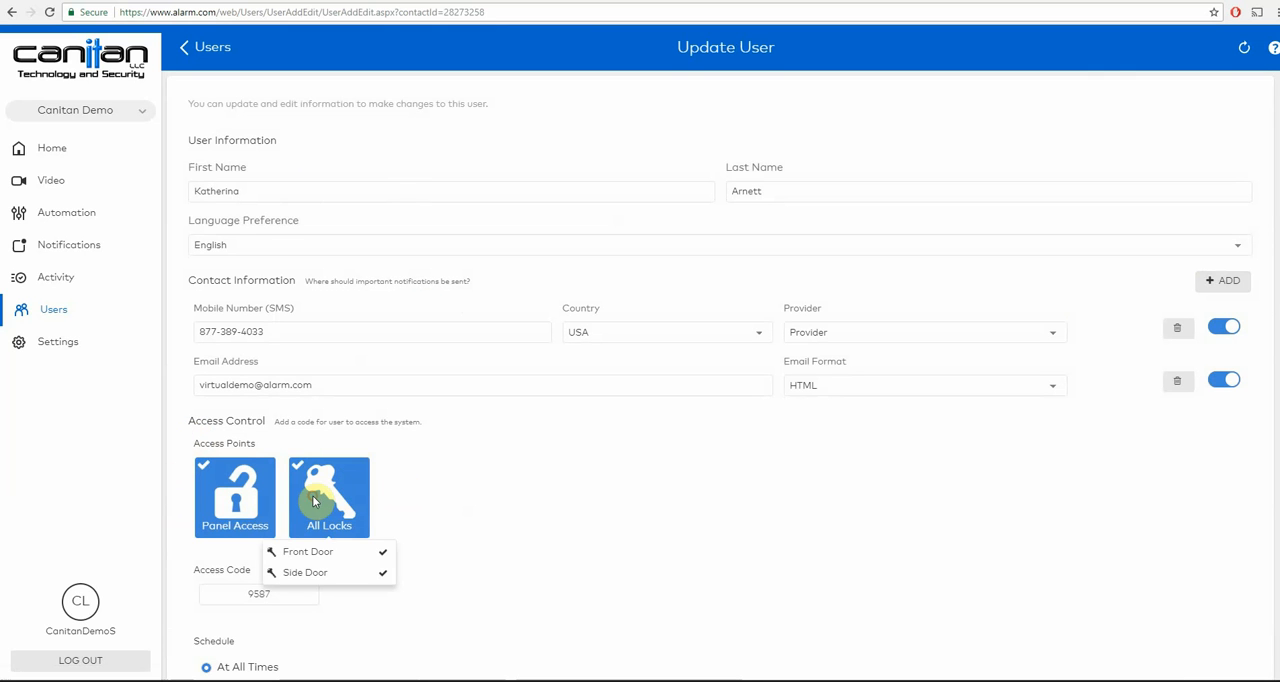
pyautogui.click(383, 555)
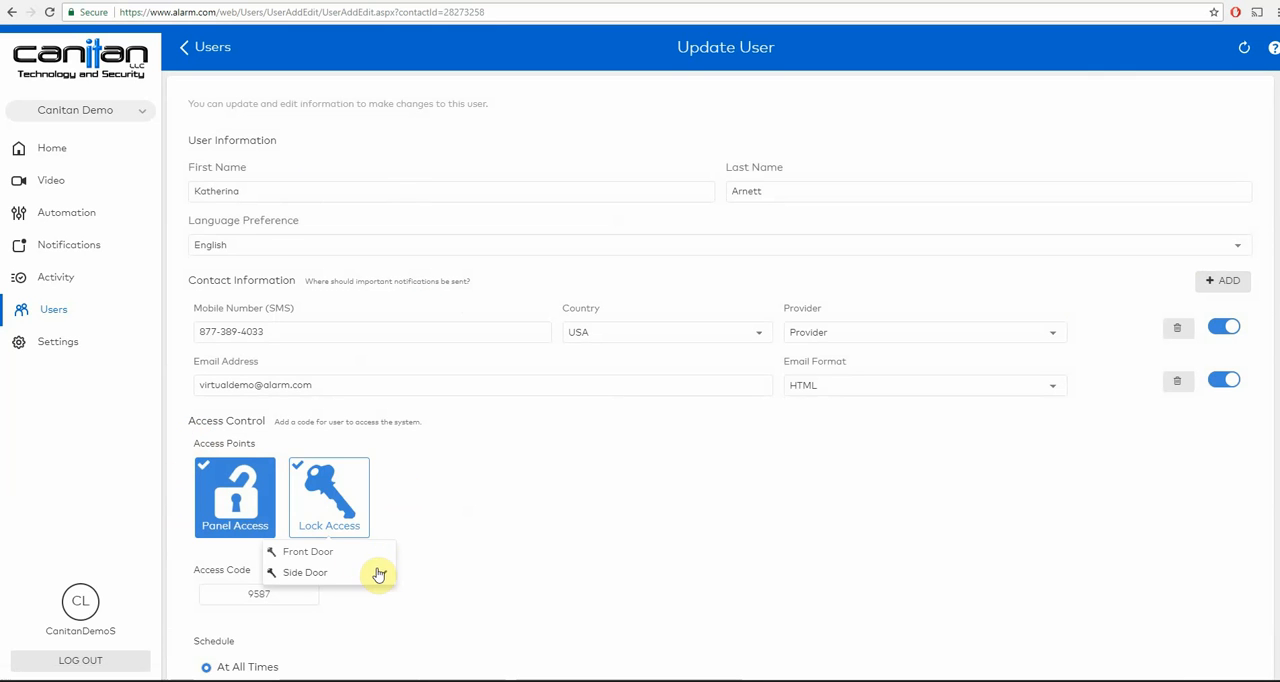
pyautogui.click(324, 555)
pyautogui.click(246, 506)
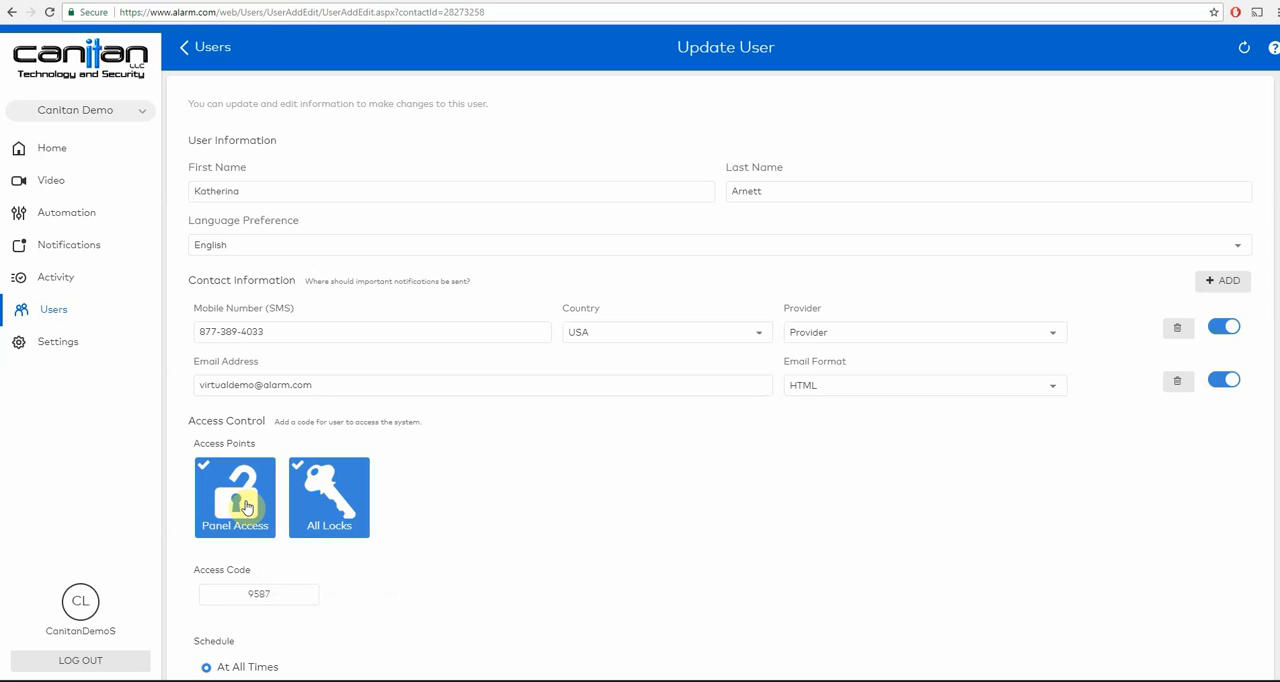
pyautogui.click(246, 506)
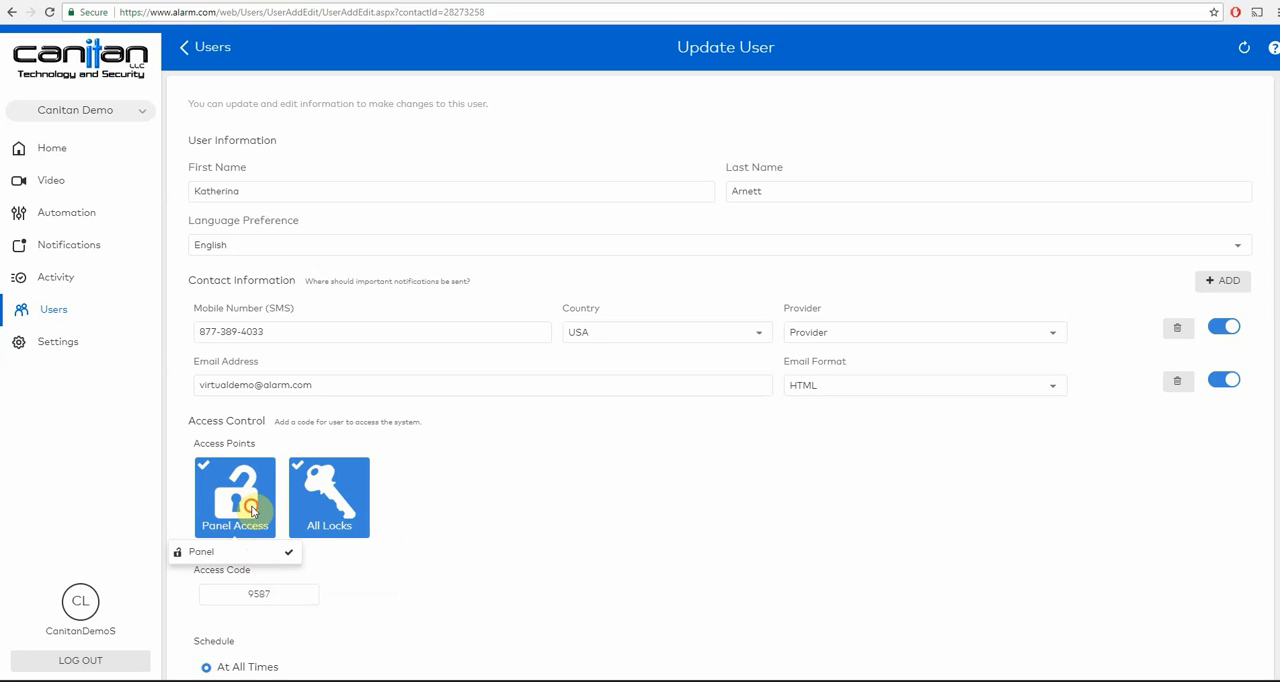
pyautogui.click(251, 505)
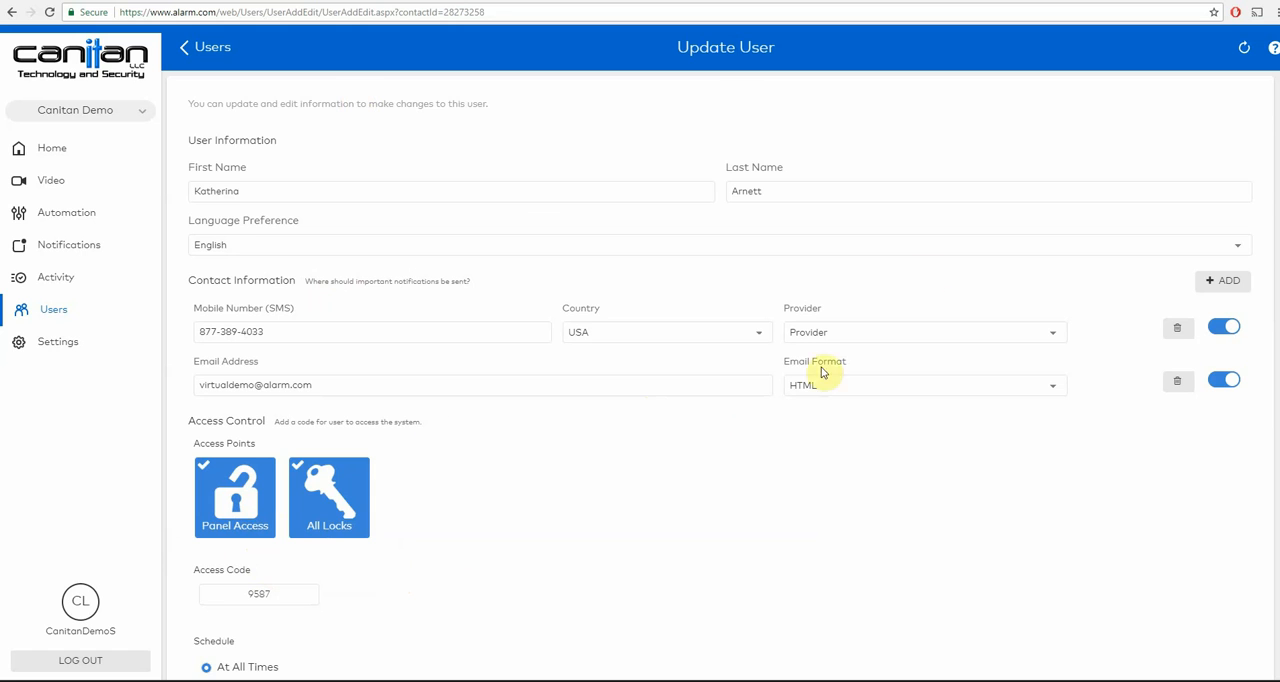
# - Limit the user's access times to Monday through Friday, 4:00 am to 4:30 am, and discard the changes
pyautogui.scroll(-2, 729, 404)
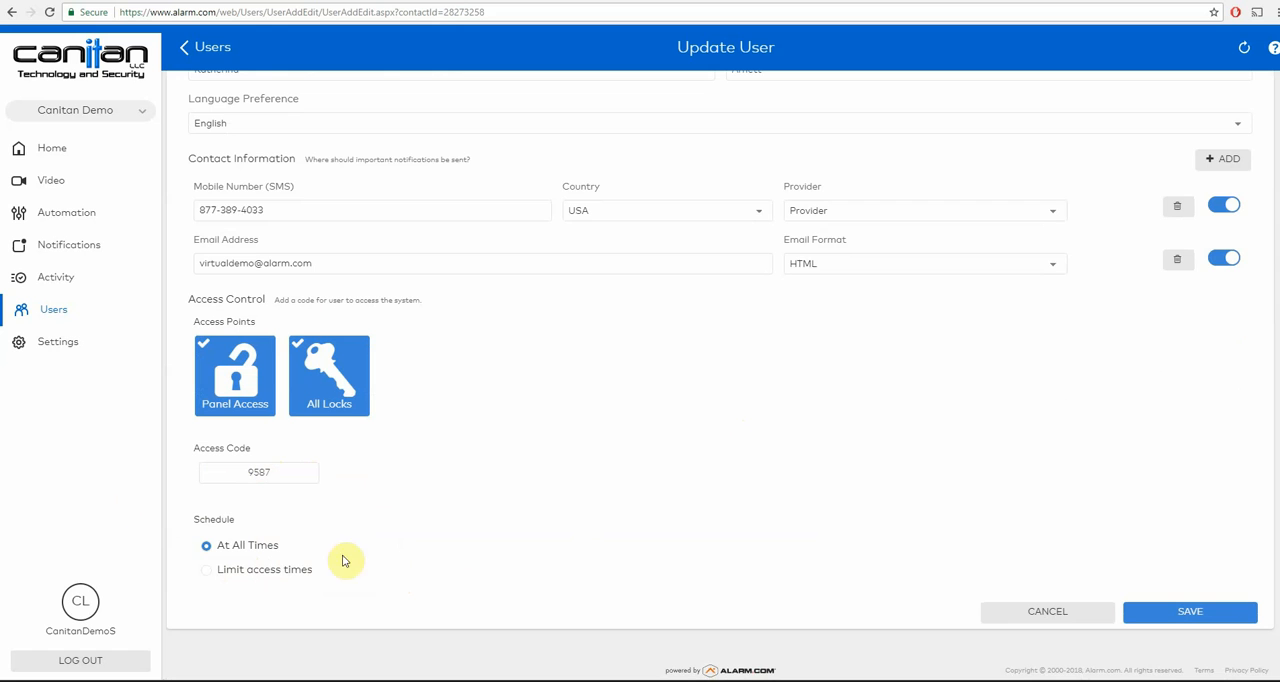
pyautogui.click(283, 577)
pyautogui.scroll(-1, 457, 522)
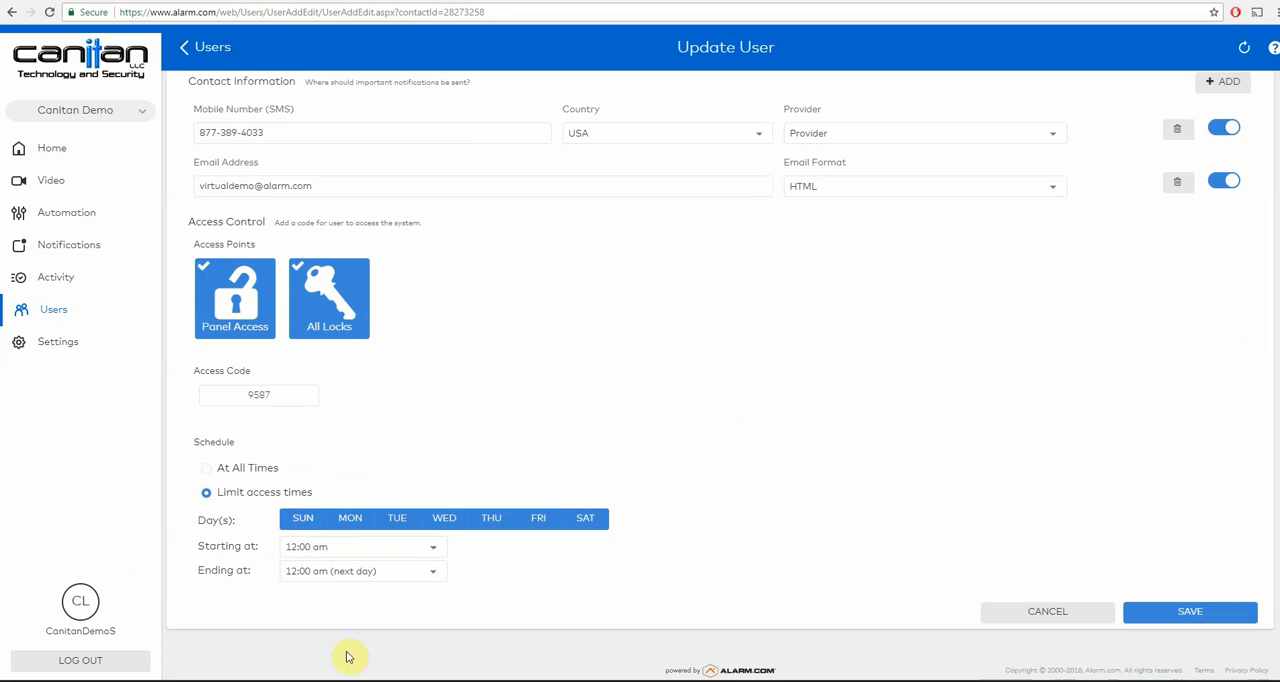
pyautogui.click(308, 525)
pyautogui.click(586, 522)
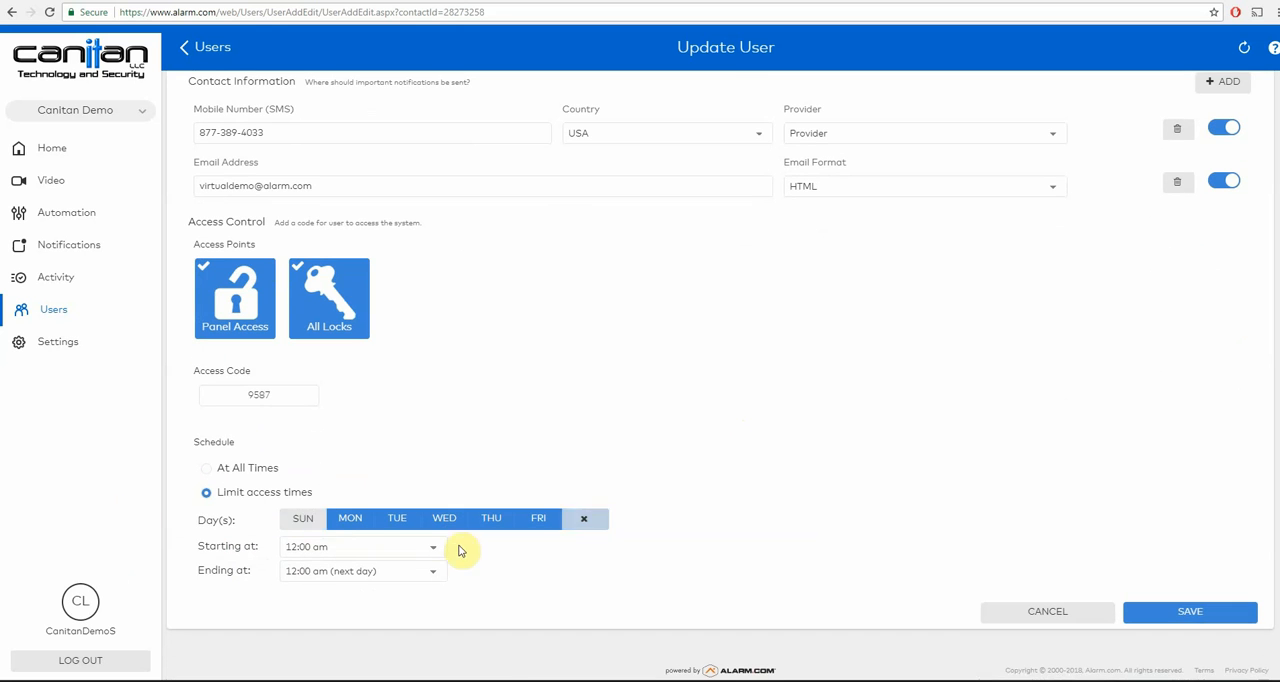
pyautogui.click(430, 548)
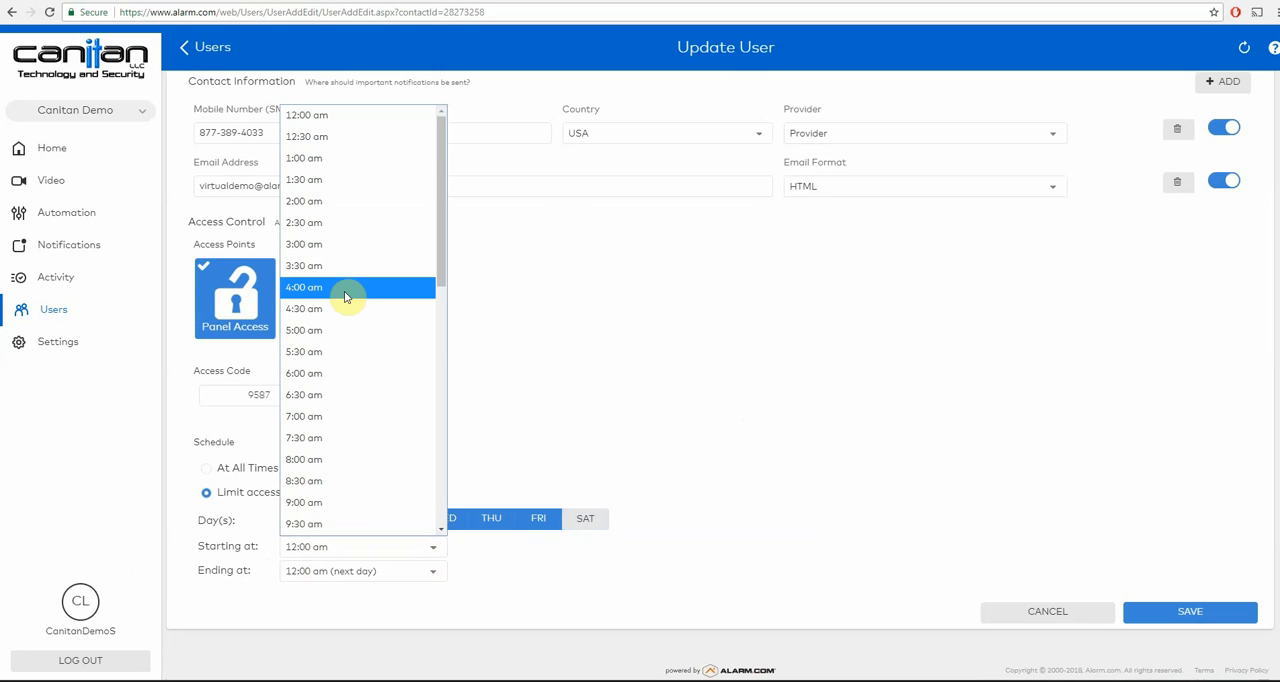
pyautogui.click(345, 296)
pyautogui.click(432, 572)
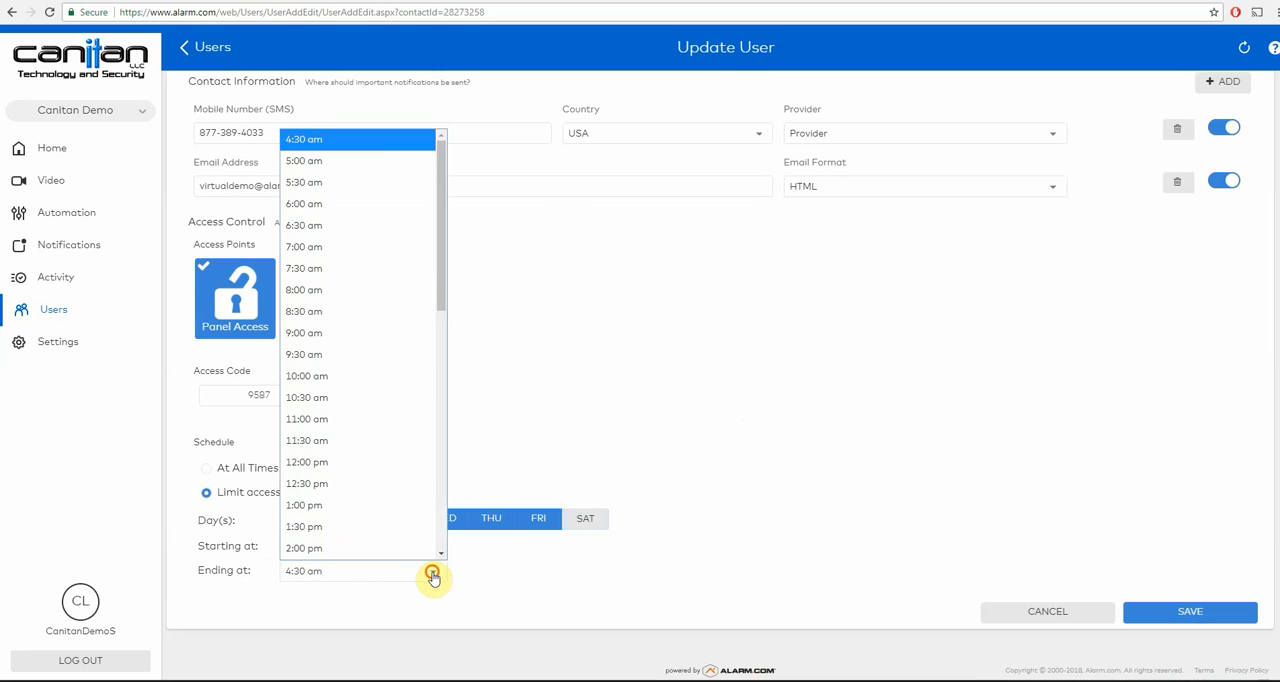
pyautogui.click(432, 575)
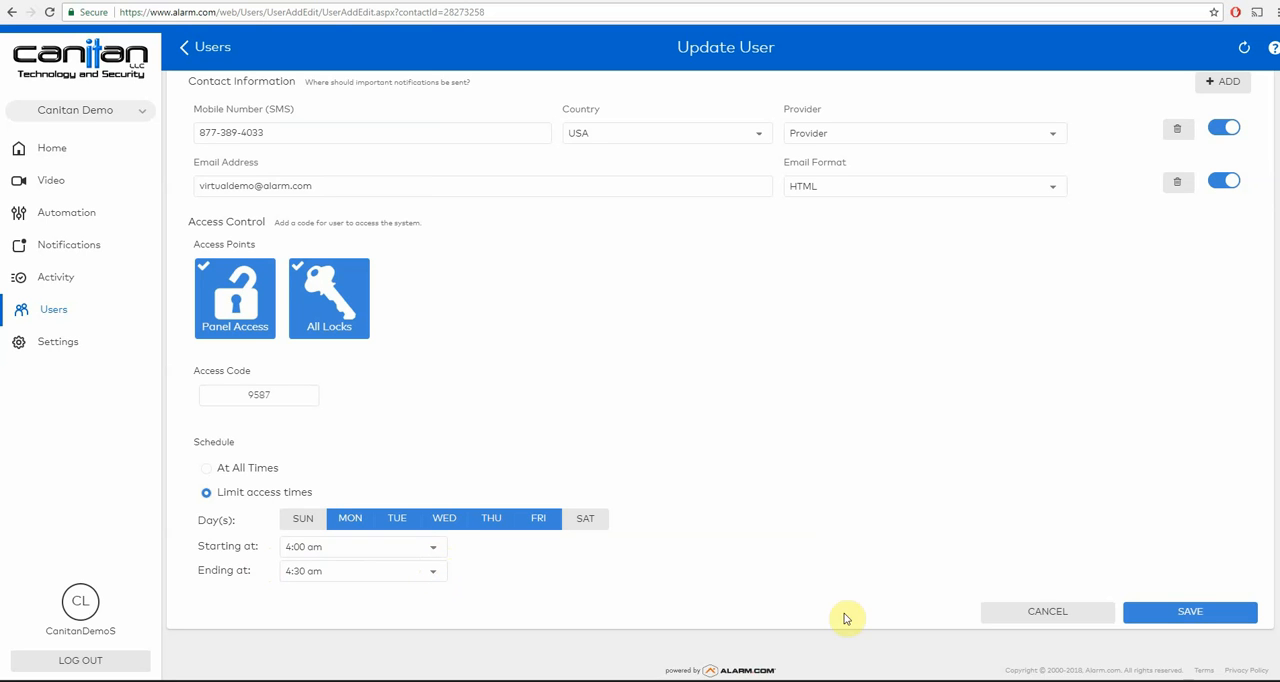
pyautogui.click(1038, 618)
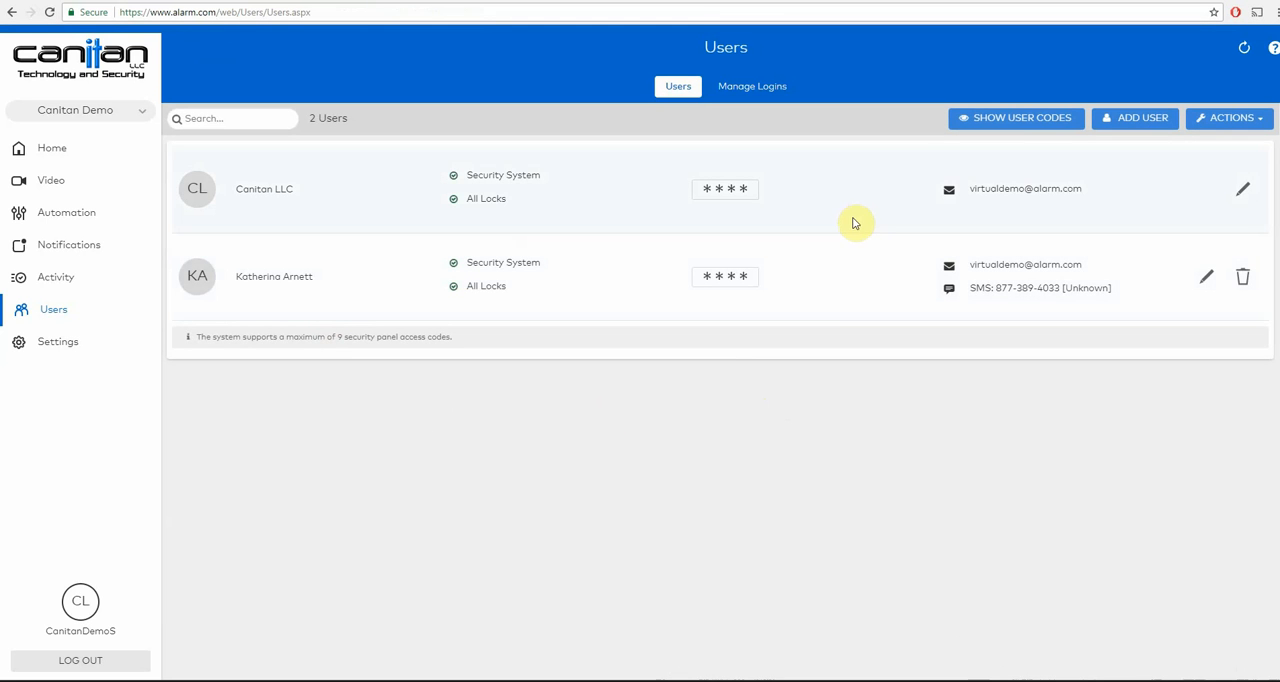
# - Create a new user with the first name "test" and the last name "user"
pyautogui.click(1128, 118)
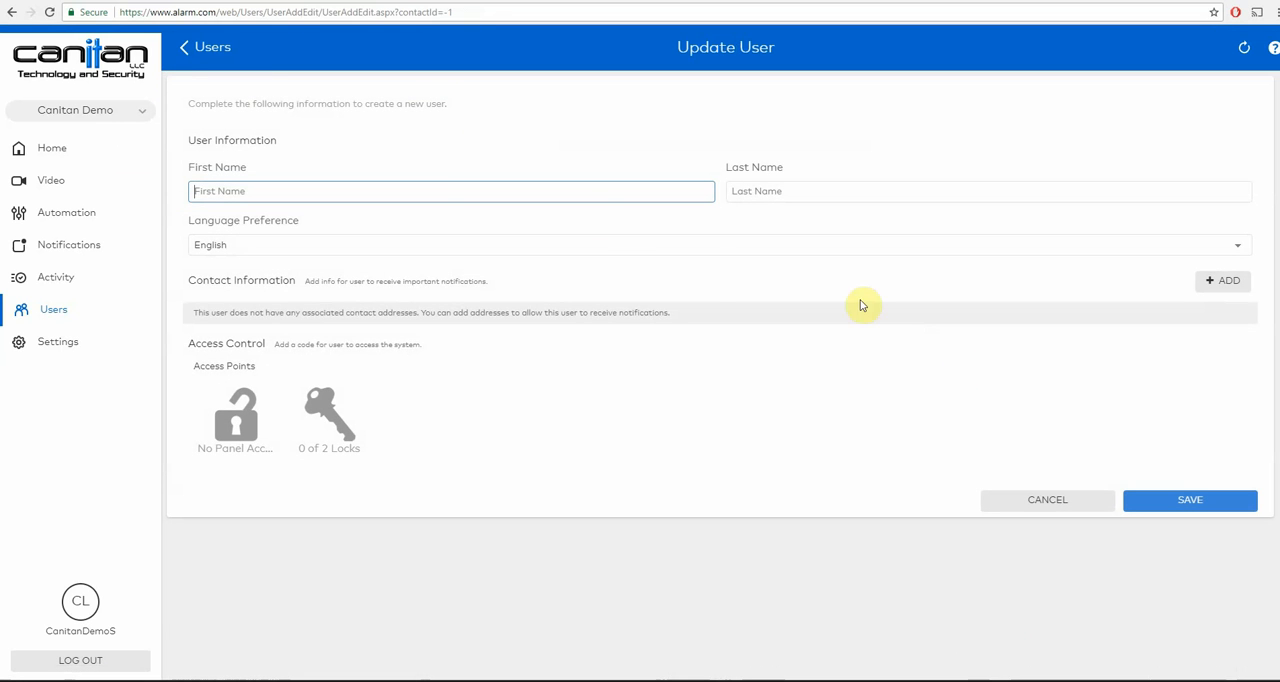
pyautogui.click(434, 197)
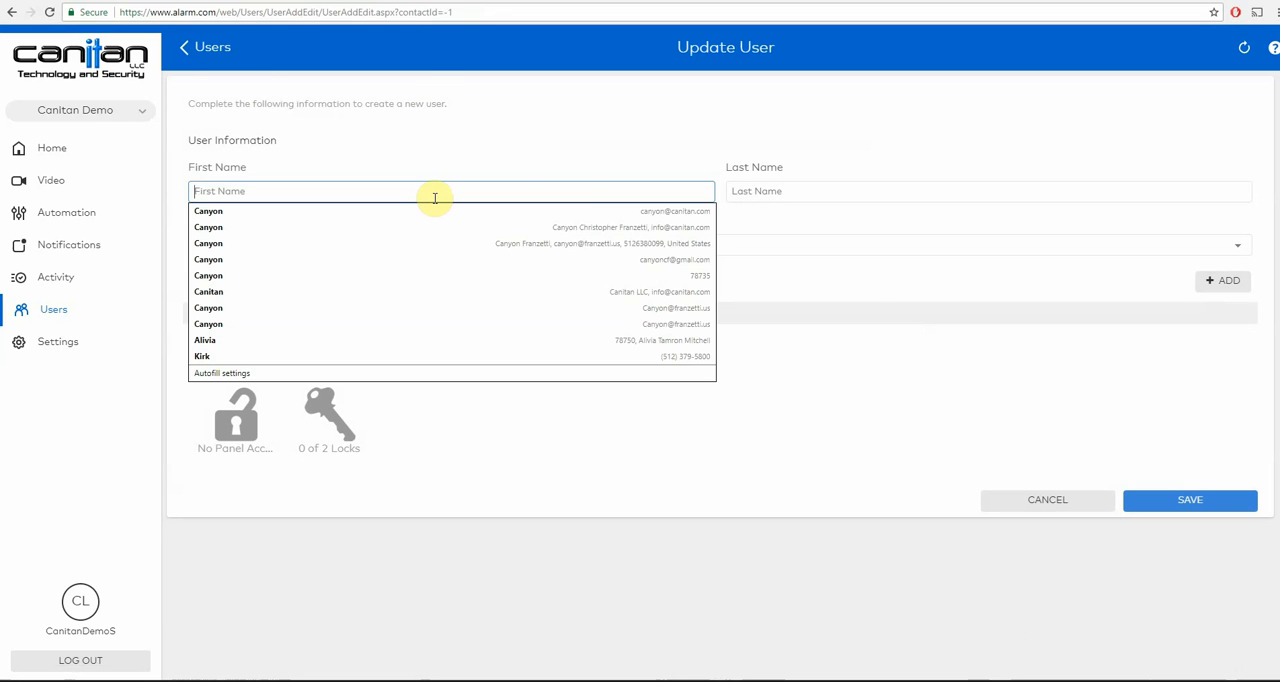
pyautogui.write('test')
pyautogui.press('Tab')
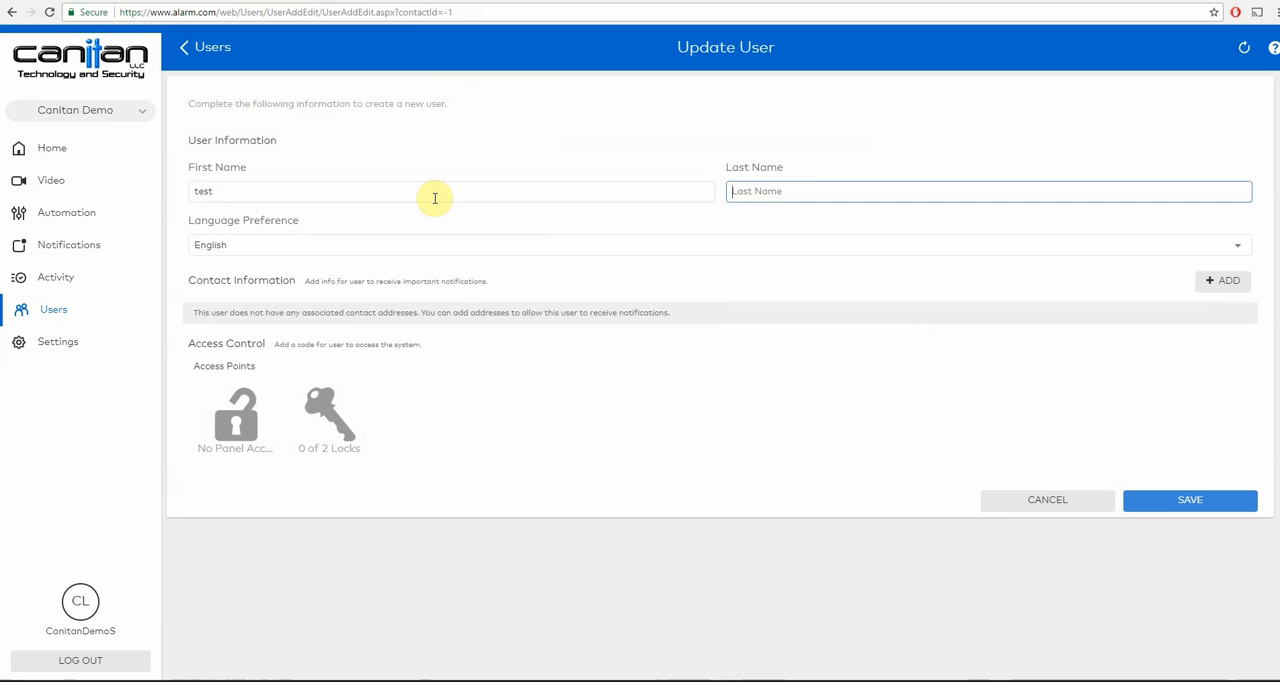
pyautogui.write('user')
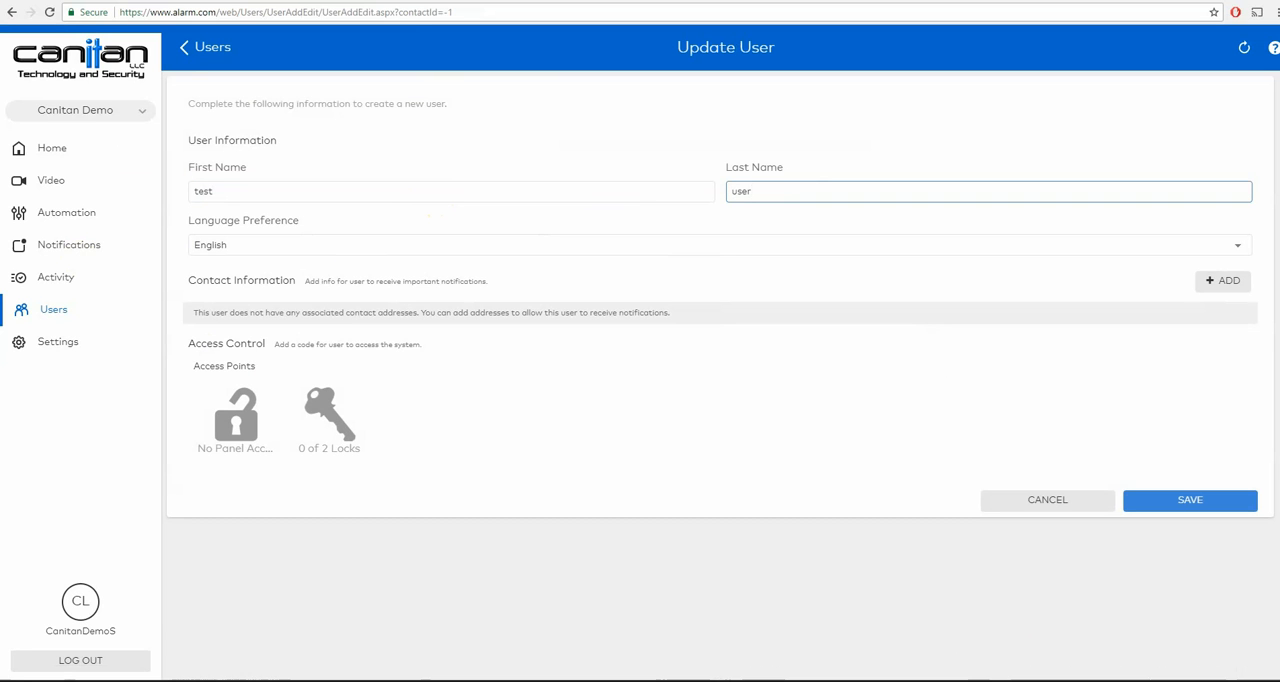
pyautogui.press('Tab')
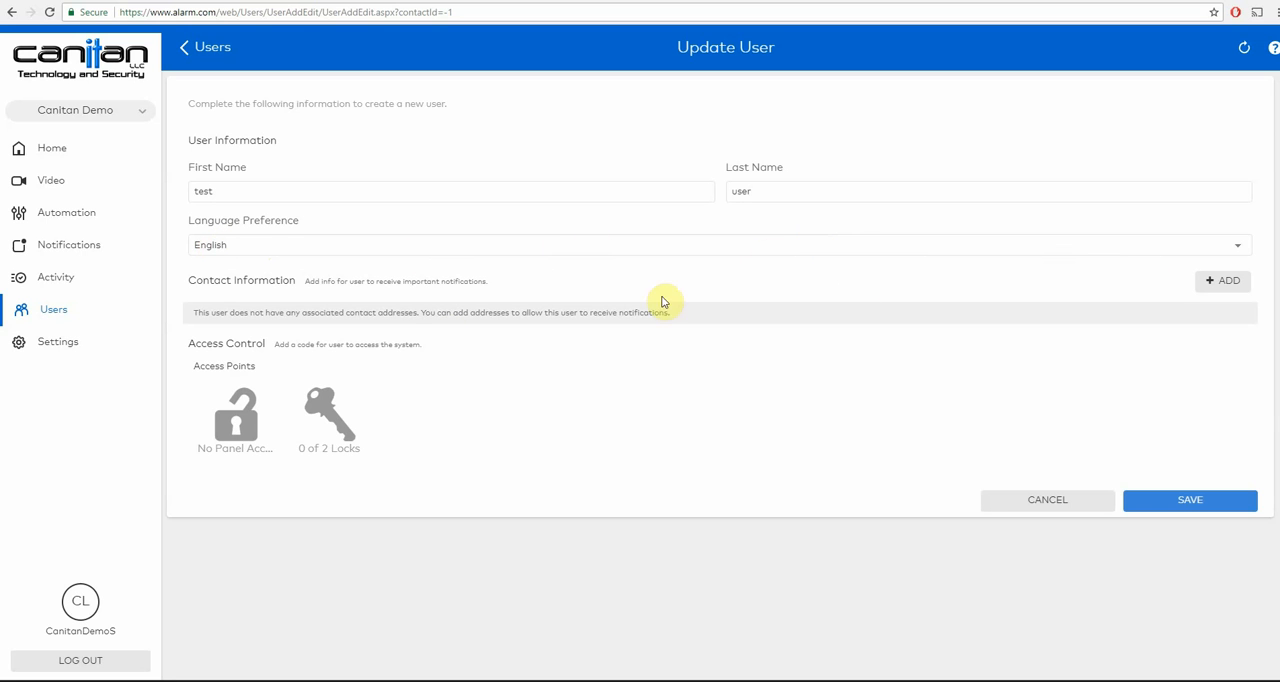
# - View the contact types that can be added and the panel access option for the new user without choosing any
pyautogui.click(1210, 281)
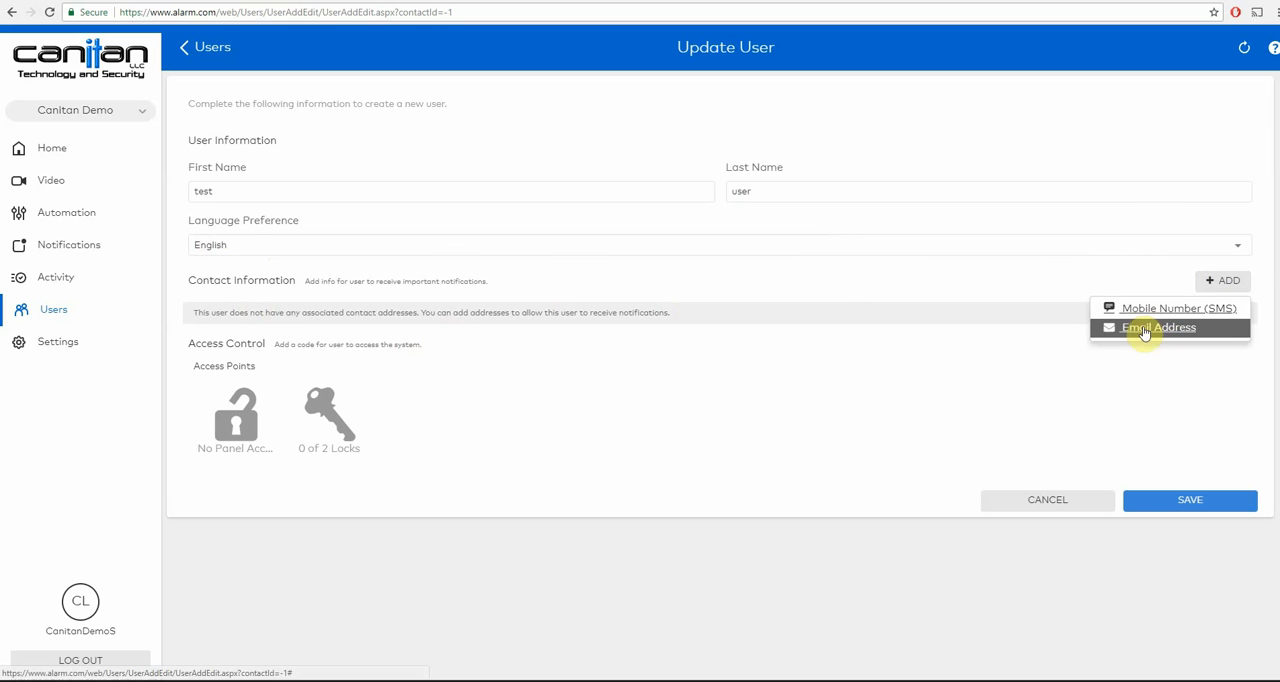
pyautogui.click(515, 374)
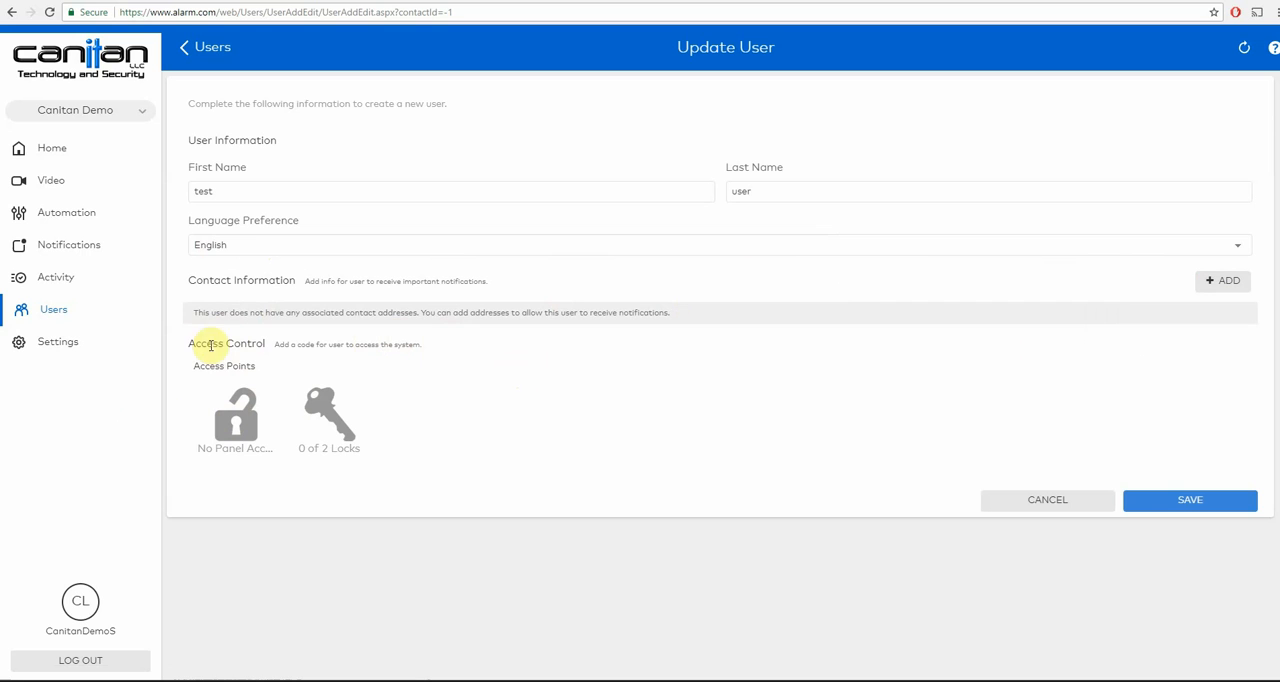
pyautogui.click(237, 436)
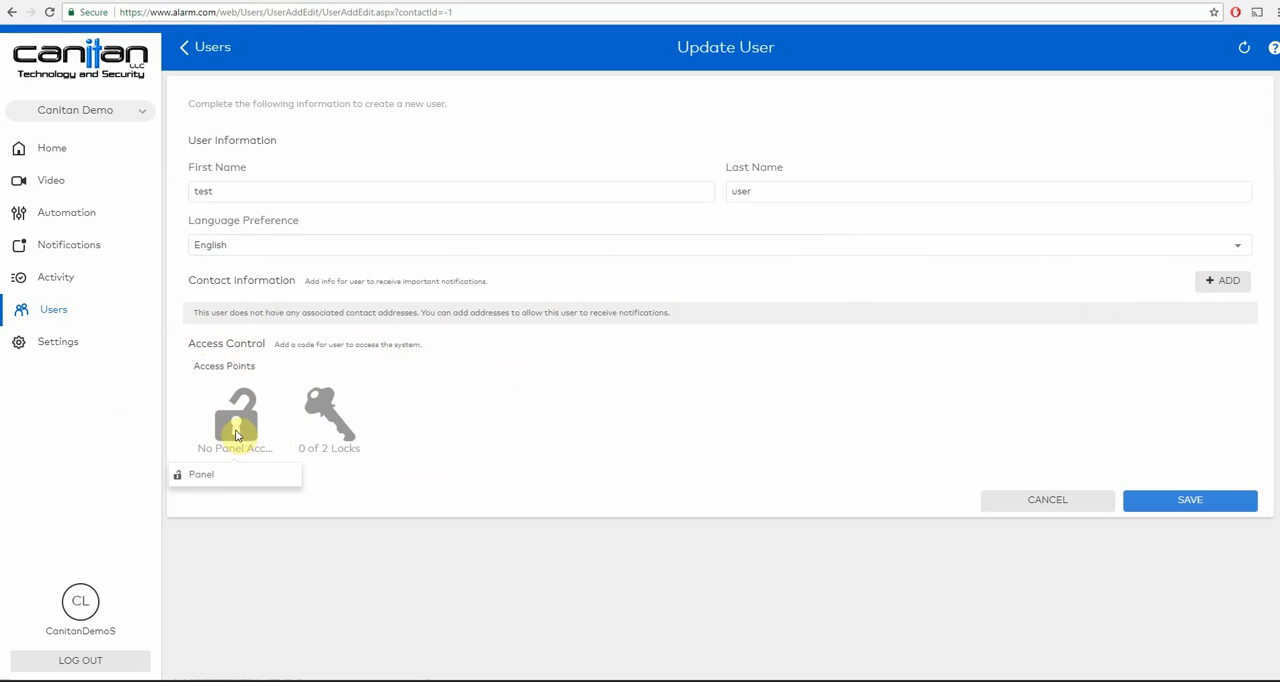
pyautogui.click(457, 416)
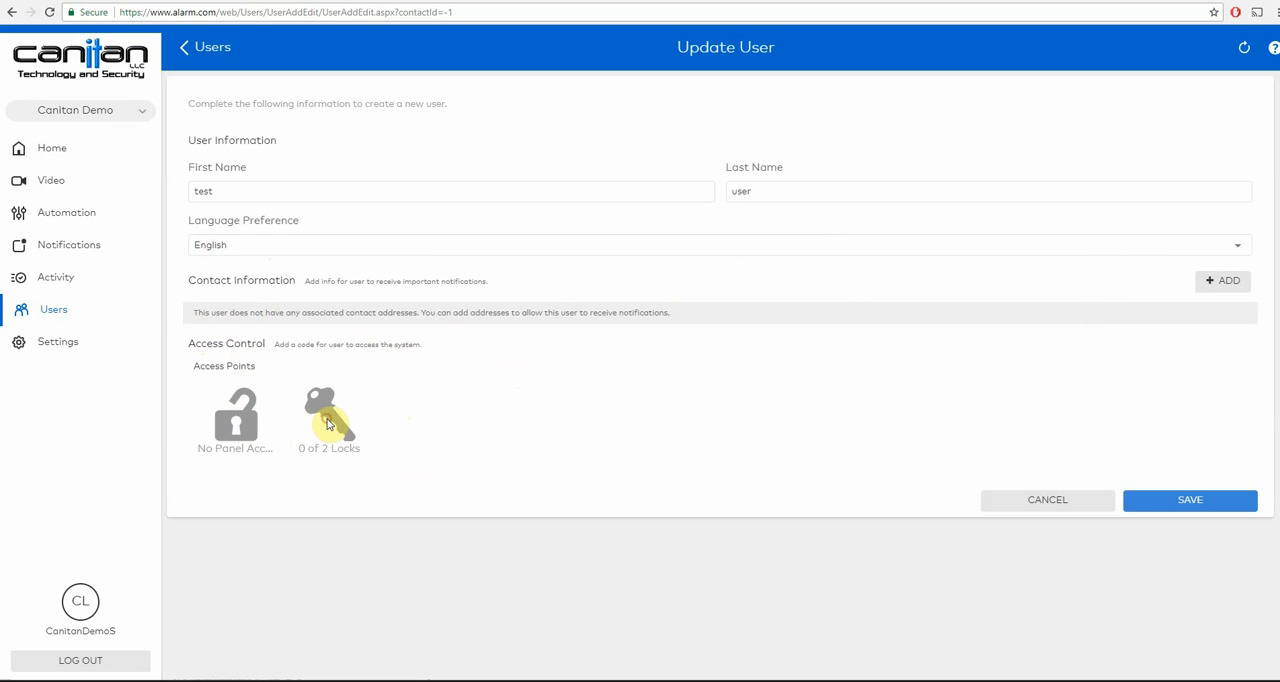
# - Grant the new user access to the Front Door and Side Door locks and to the panel
pyautogui.click(325, 422)
pyautogui.click(315, 473)
pyautogui.click(318, 495)
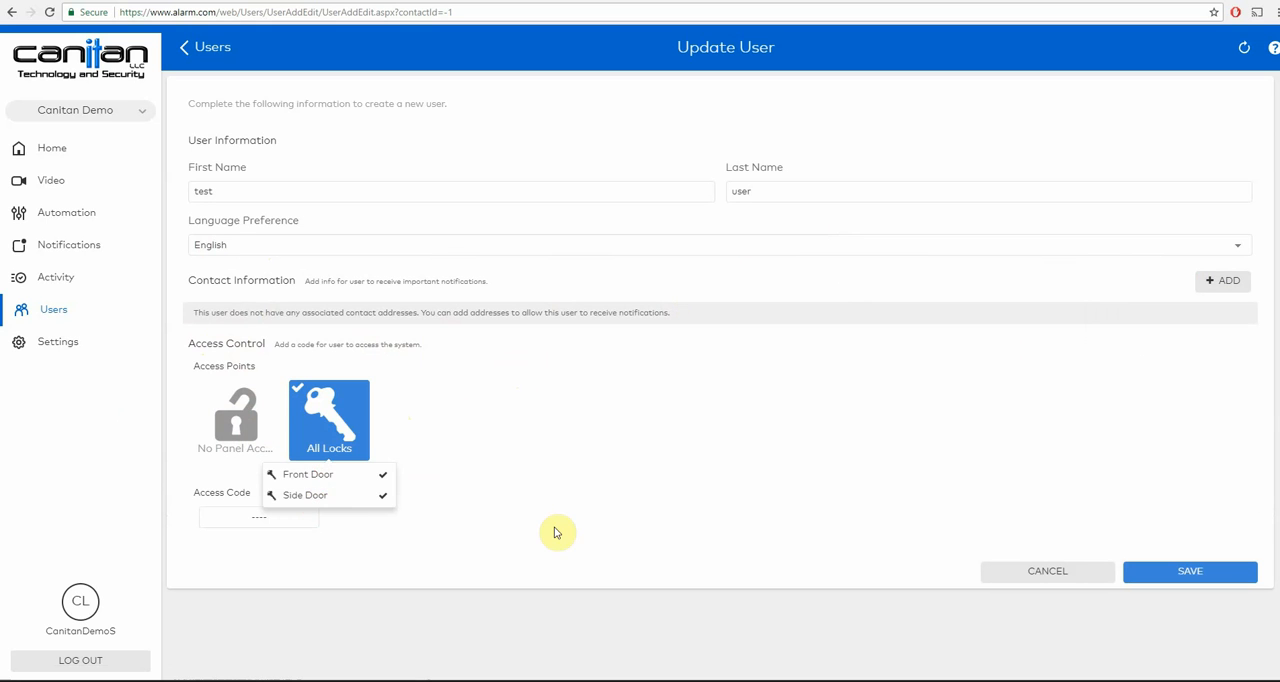
pyautogui.click(560, 478)
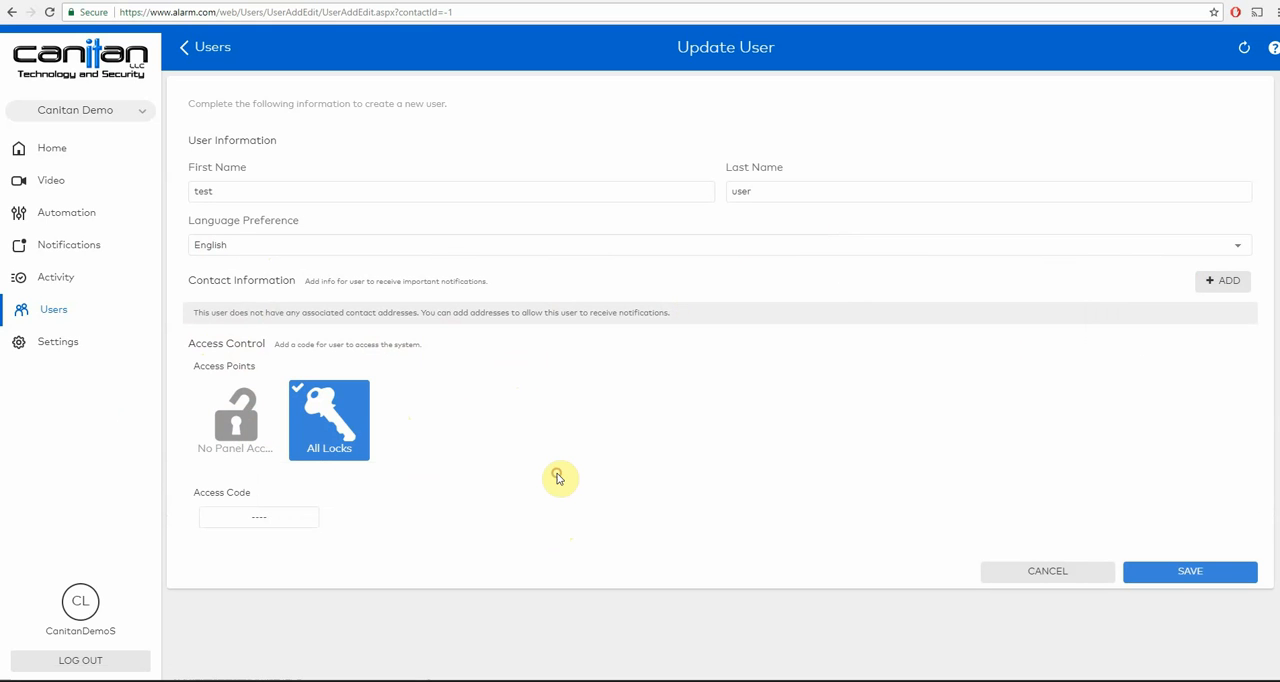
pyautogui.click(206, 419)
pyautogui.click(222, 476)
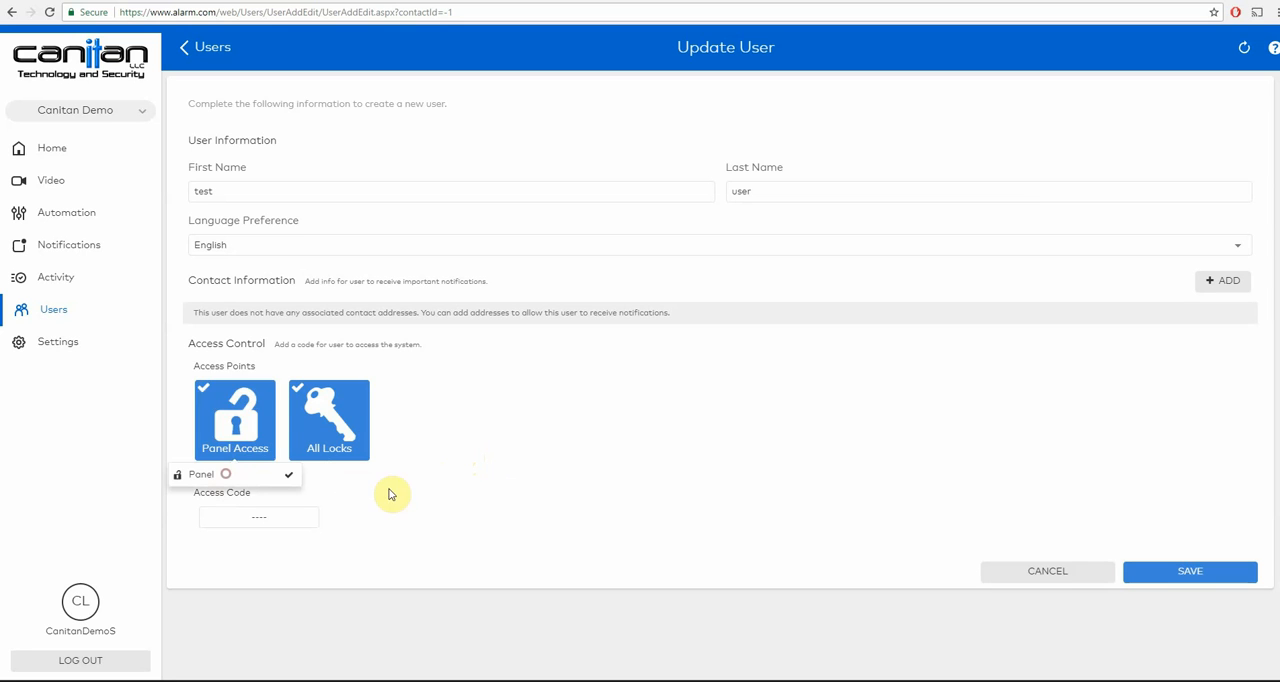
# - Enter a four-digit access code for the new user
pyautogui.click(277, 517)
pyautogui.click(269, 520)
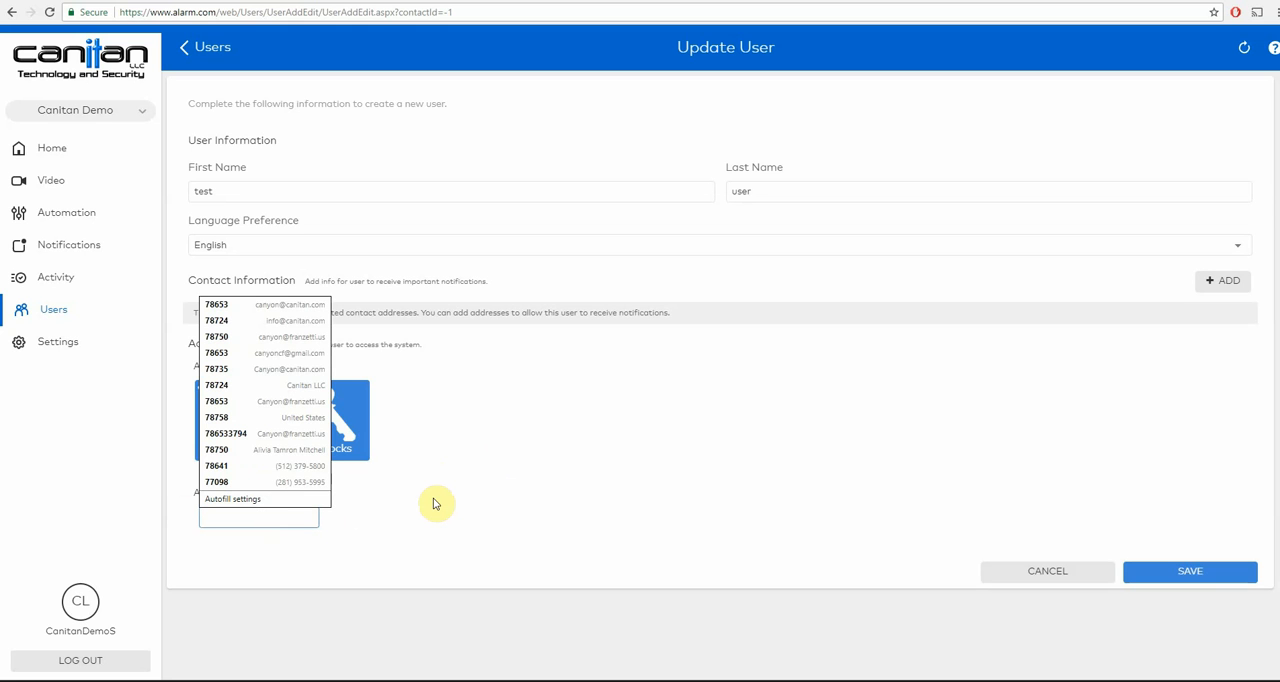
pyautogui.write('12354')
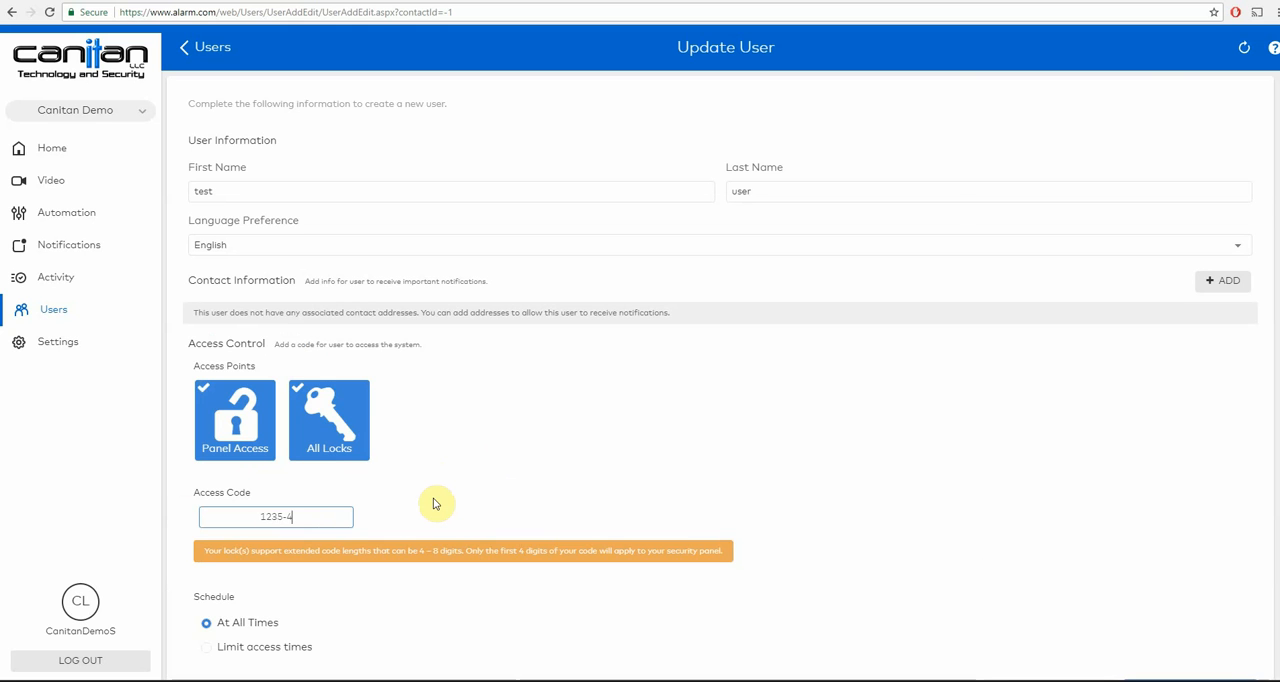
pyautogui.press('BackSpace')
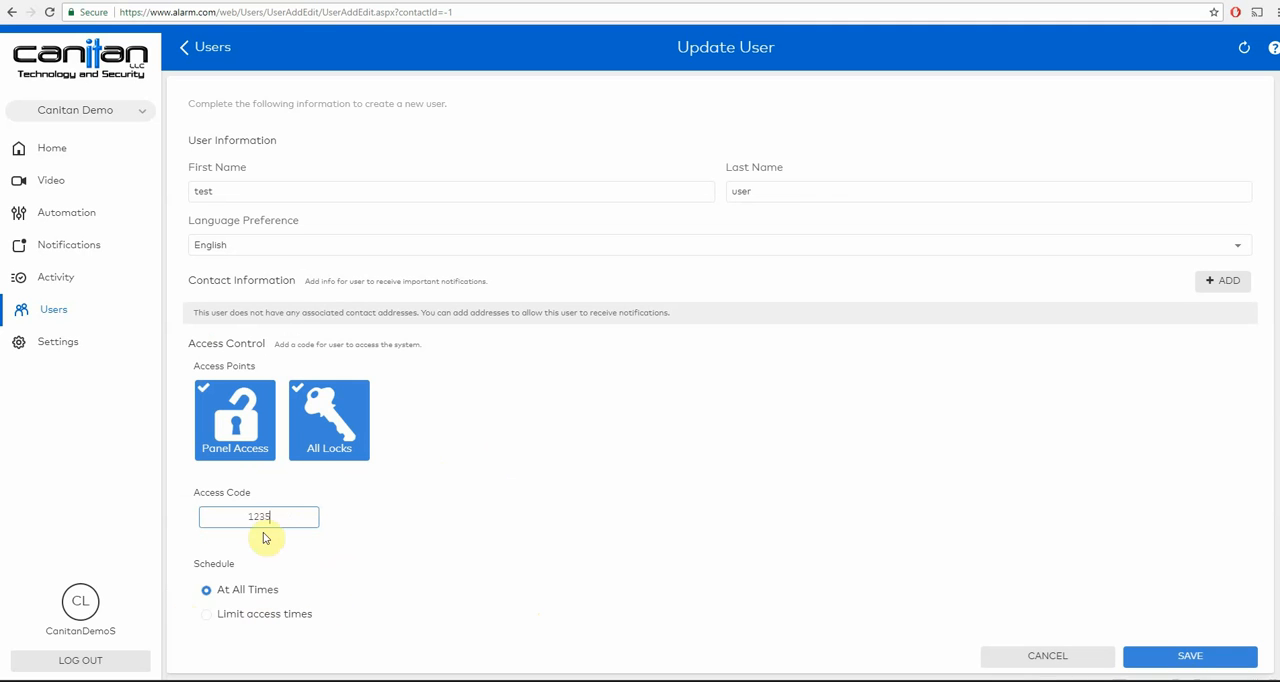
# - Limit the new user's access times to Monday, Wednesday and Friday, 8:00 am to 8:00 pm, and save the user
pyautogui.click(281, 620)
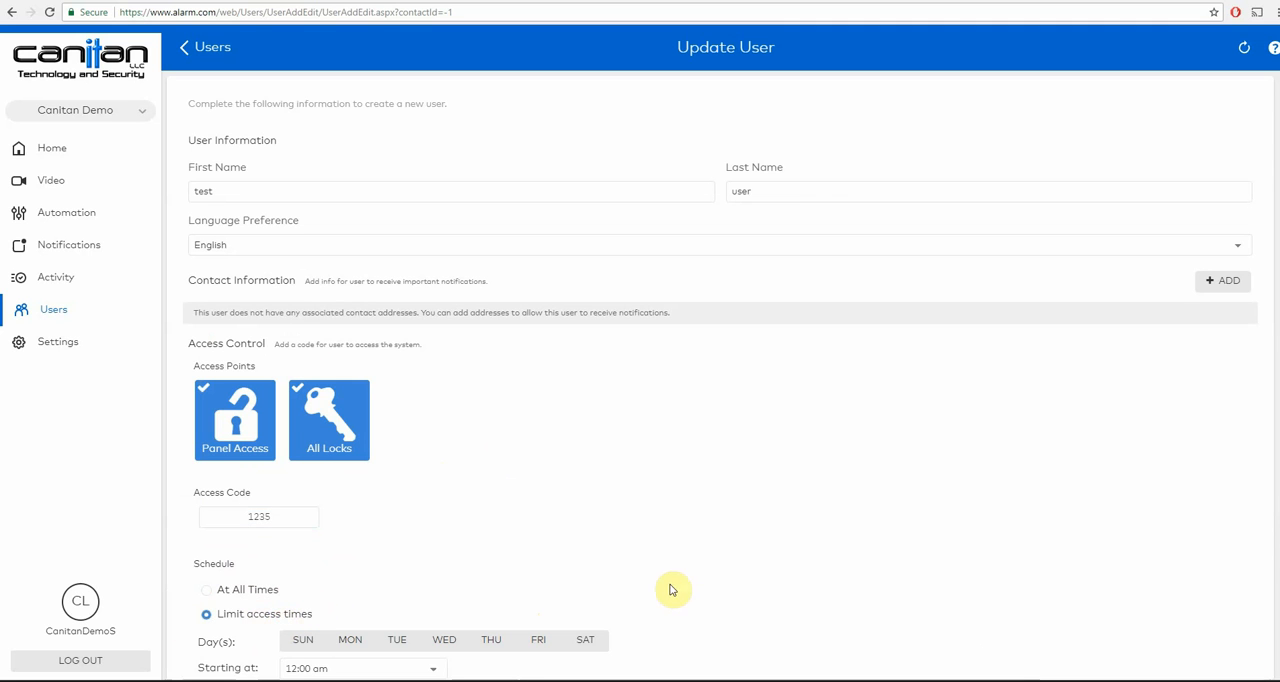
pyautogui.moveTo(1276, 340); pyautogui.dragTo(1272, 457)
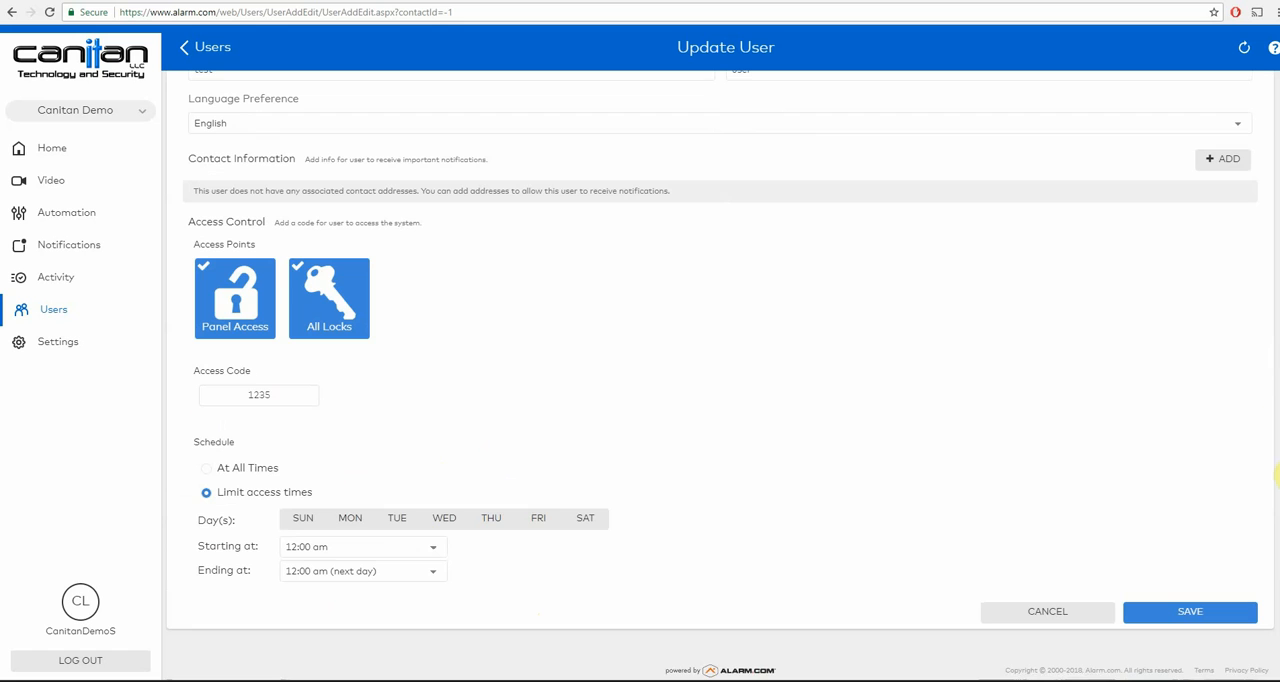
pyautogui.click(444, 518)
pyautogui.click(538, 518)
pyautogui.click(391, 557)
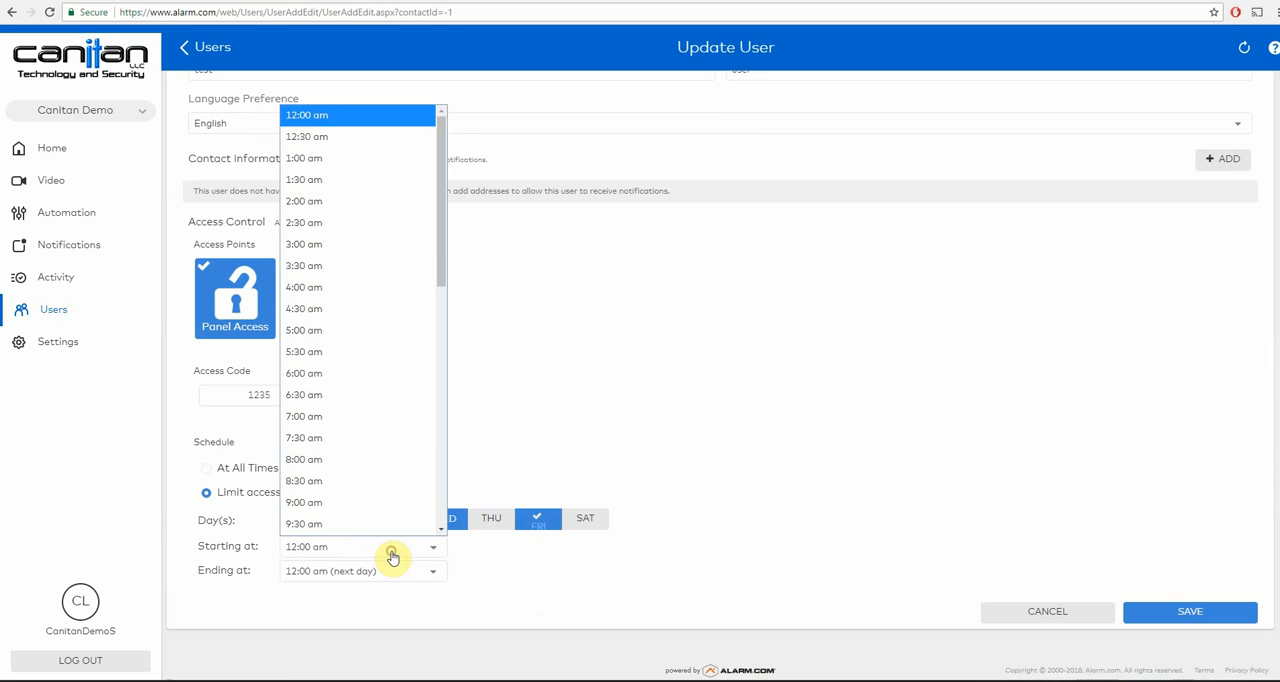
pyautogui.click(395, 459)
pyautogui.click(408, 568)
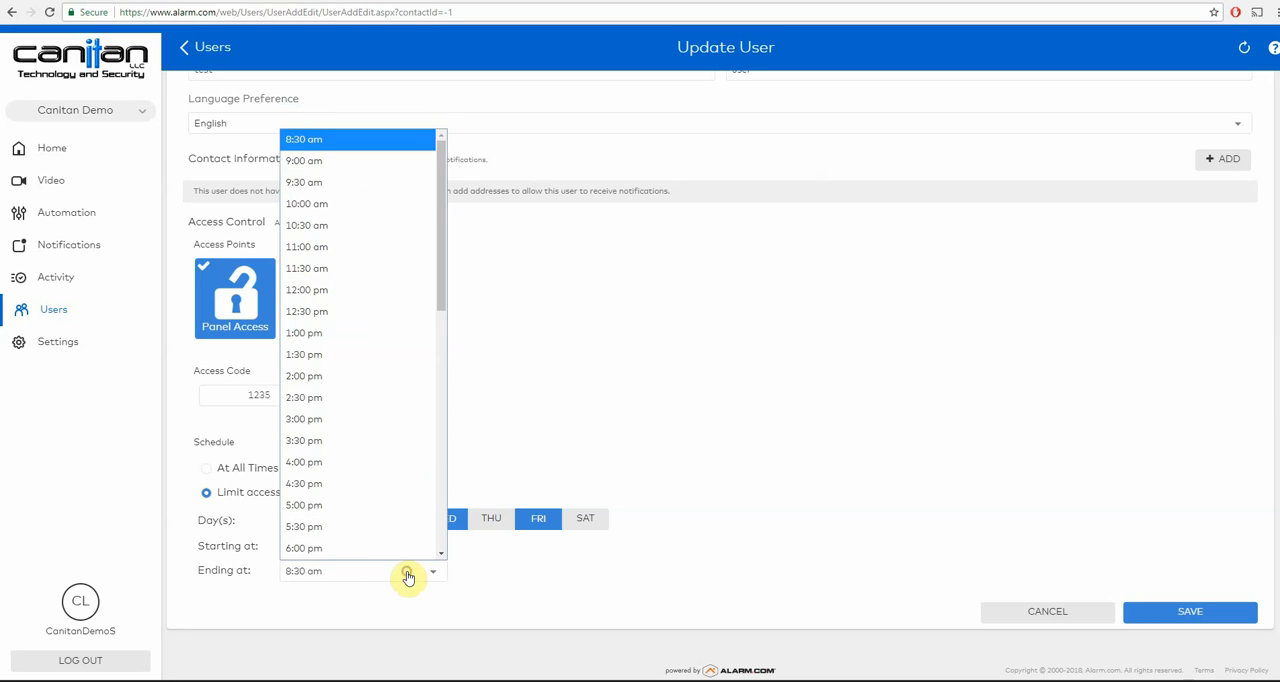
pyautogui.scroll(-3, 394, 514)
pyautogui.scroll(2, 392, 516)
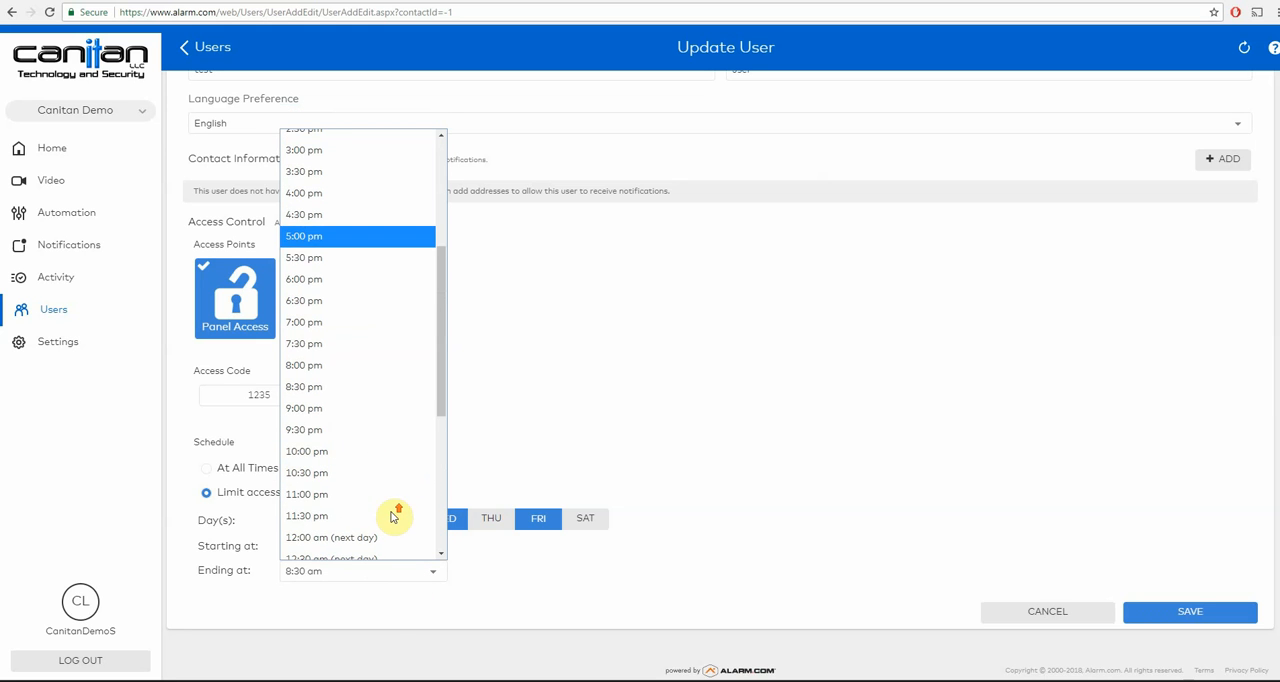
pyautogui.click(394, 366)
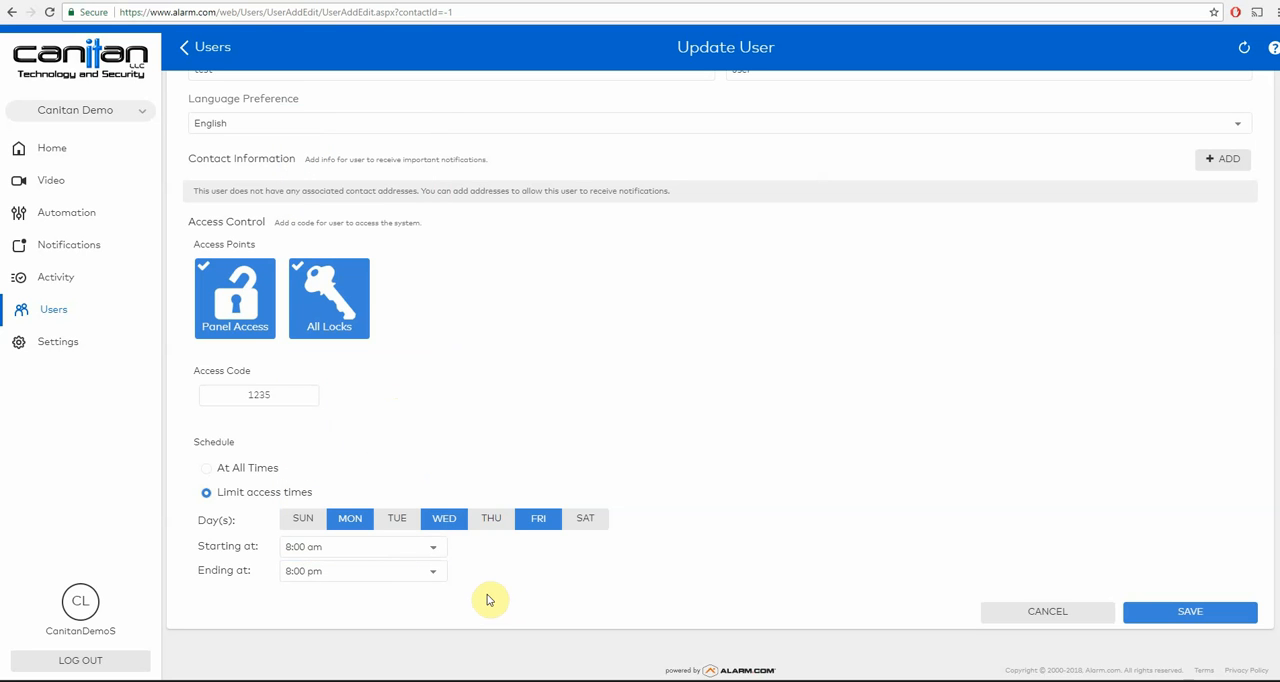
pyautogui.click(1189, 613)
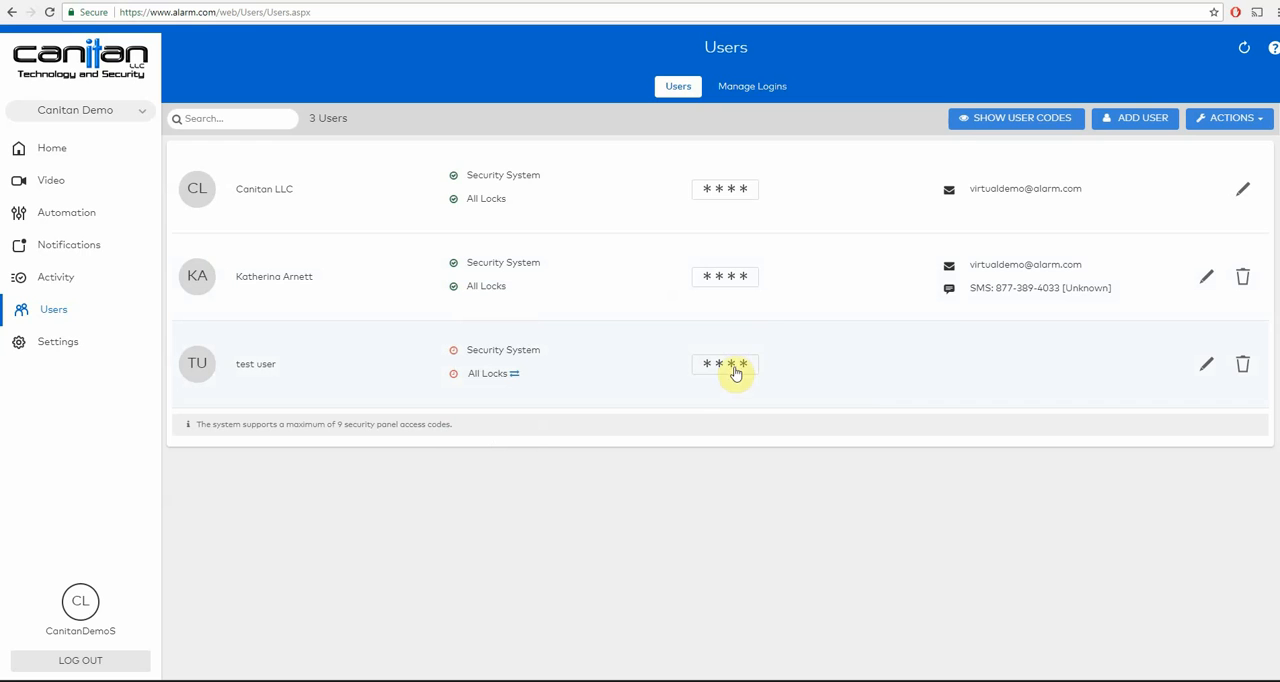
# - View the test user's code without updating it, and briefly reveal all user codes in the list before hiding them
pyautogui.click(735, 367)
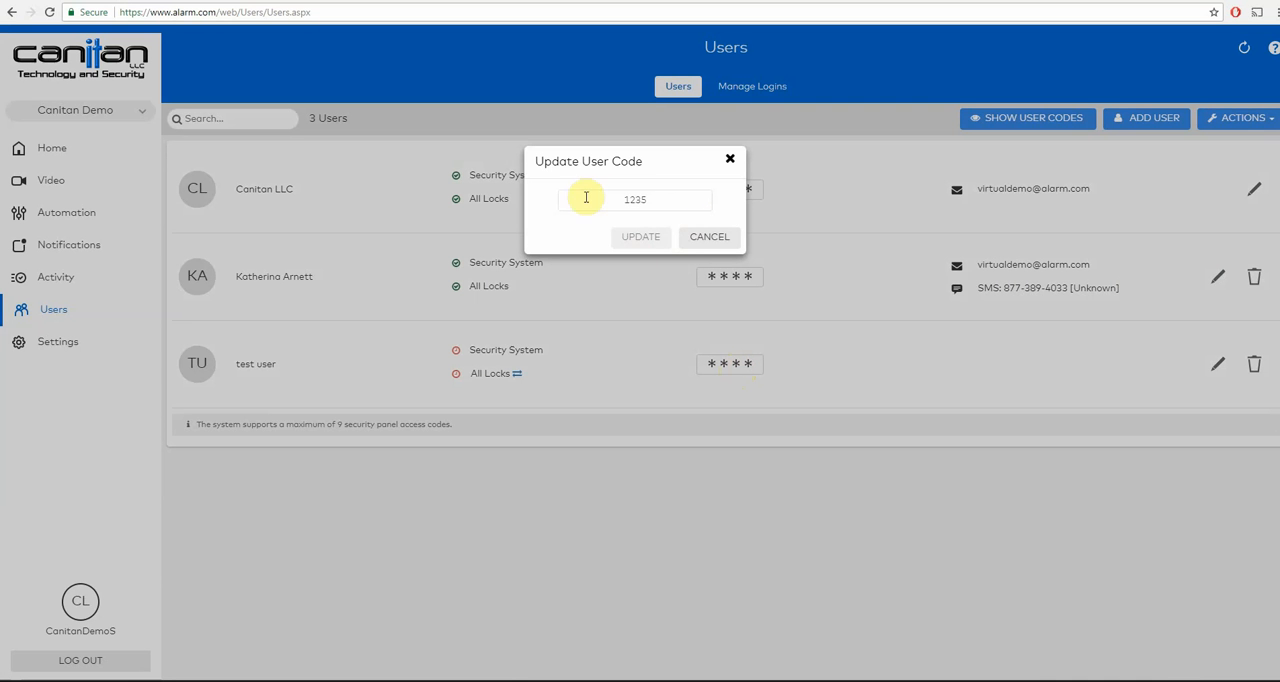
pyautogui.click(707, 240)
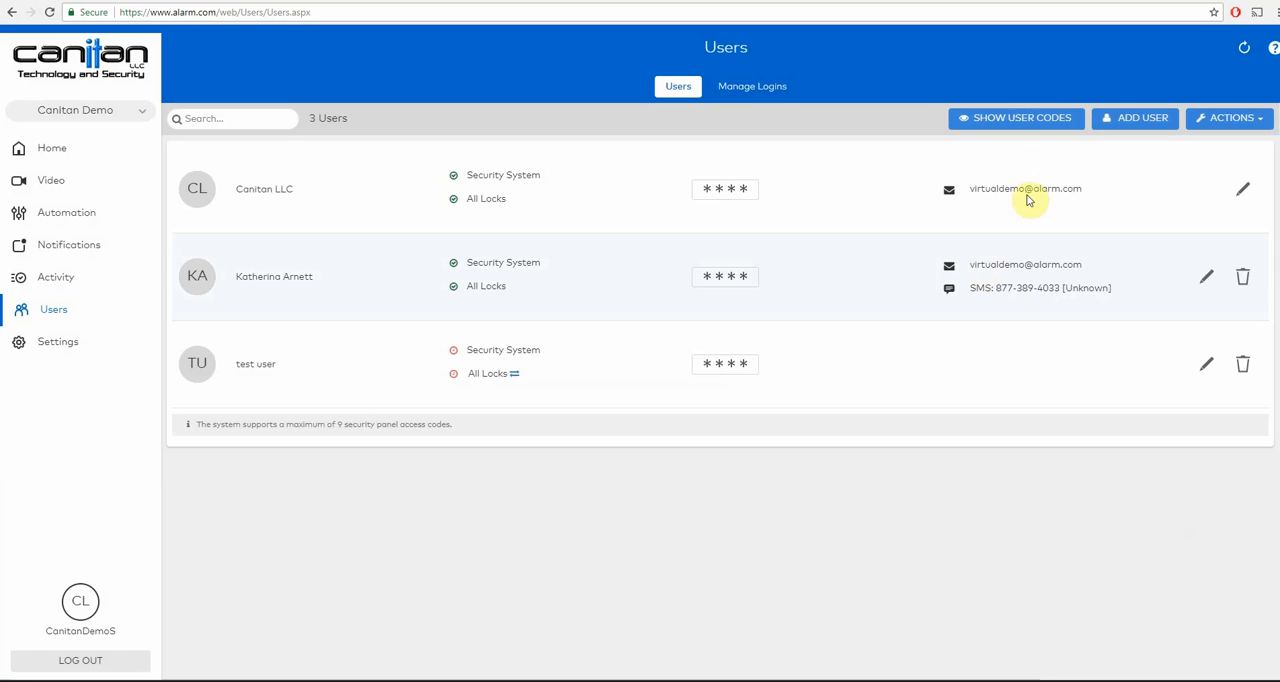
pyautogui.click(1001, 125)
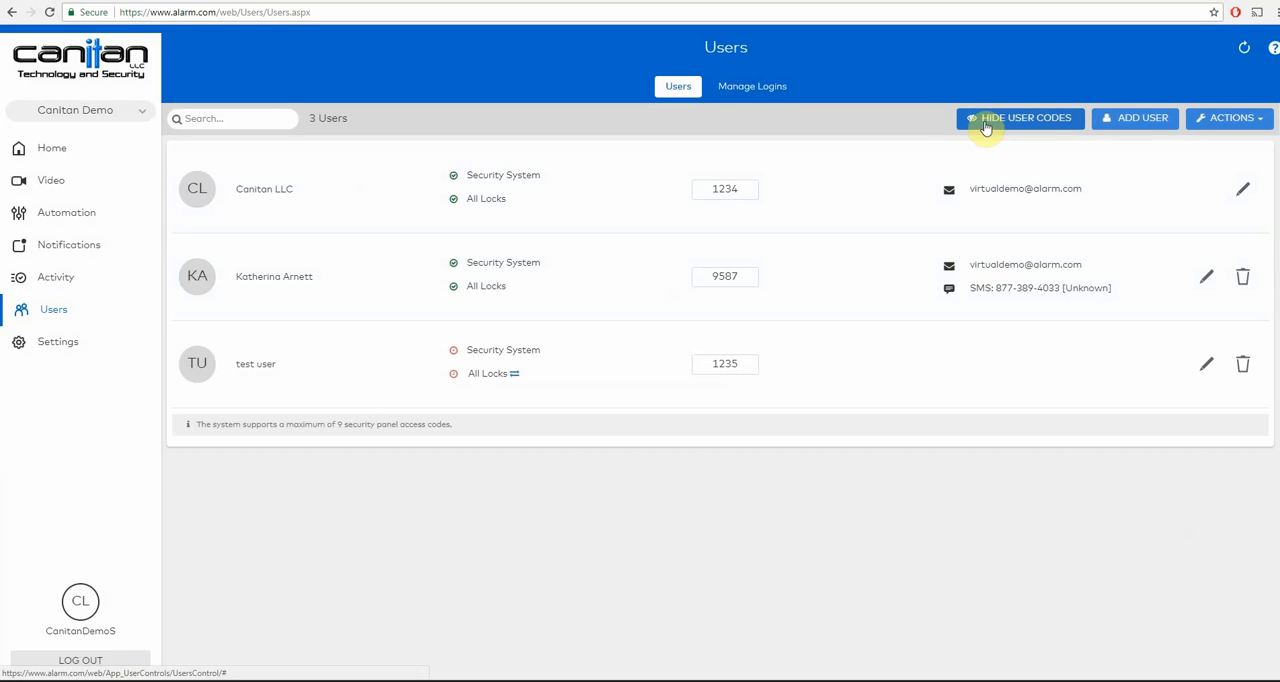
pyautogui.click(986, 122)
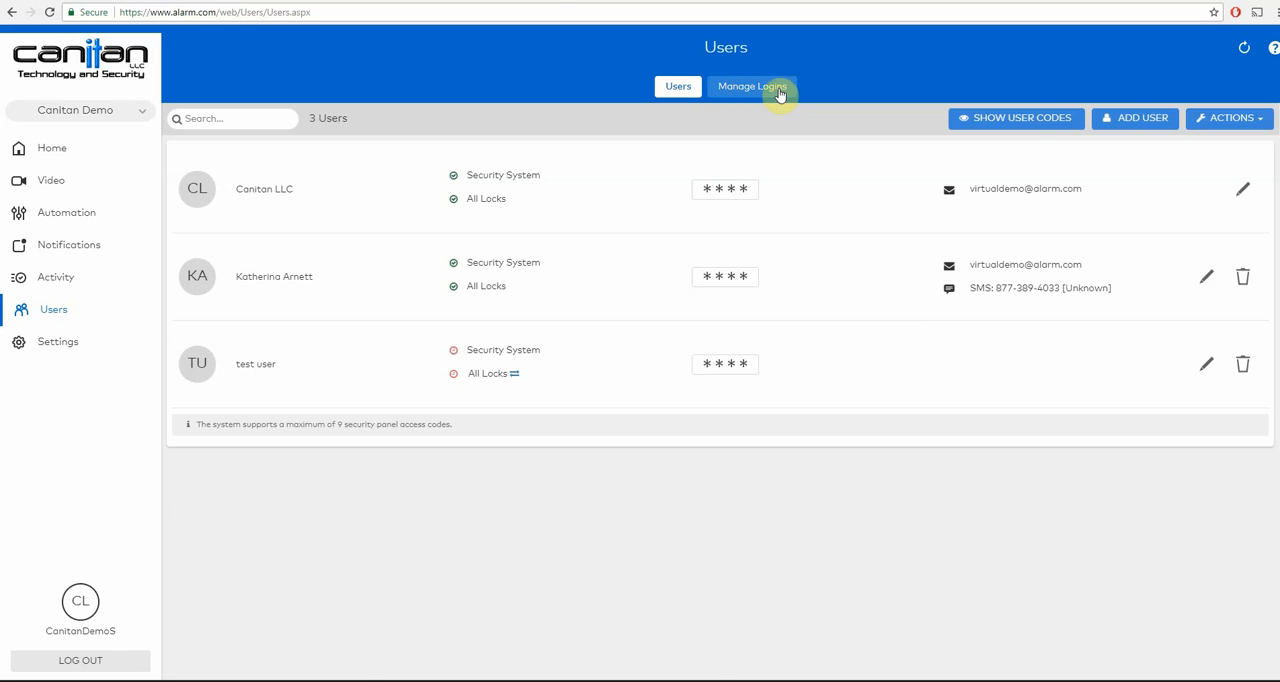
# - Create an additional login with the contact's e-mail address and try to save it with the e-mail as login name
pyautogui.click(733, 92)
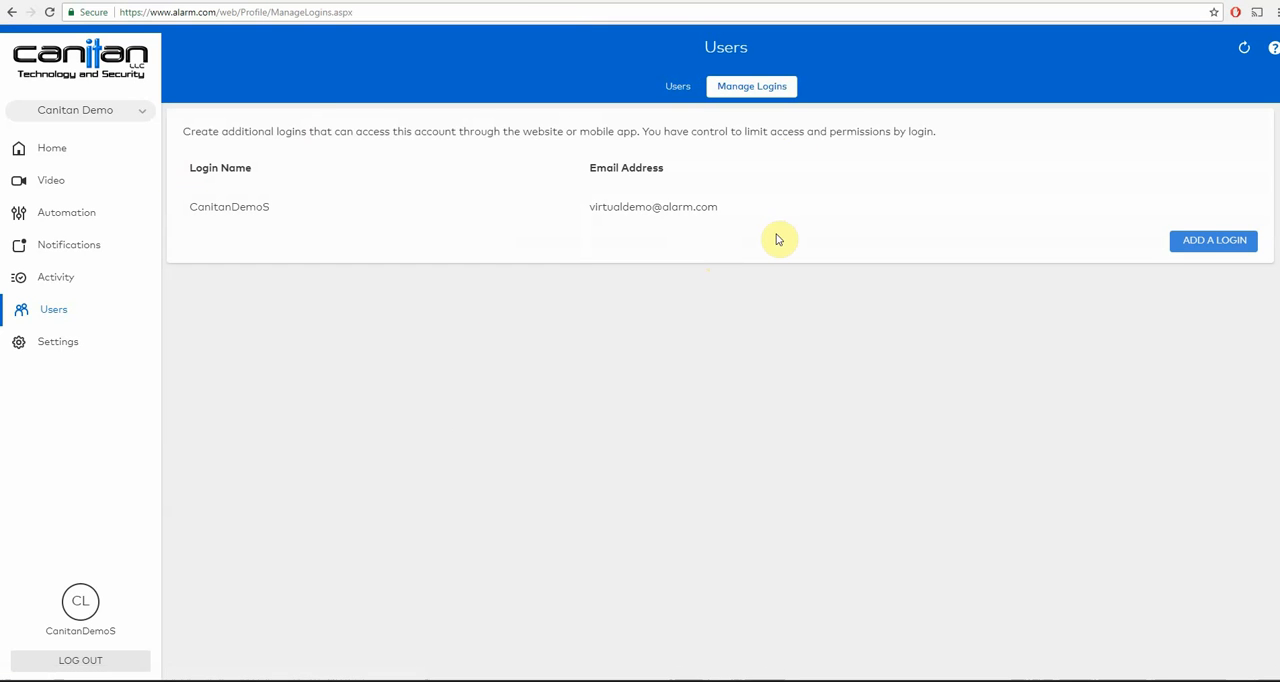
pyautogui.click(1192, 252)
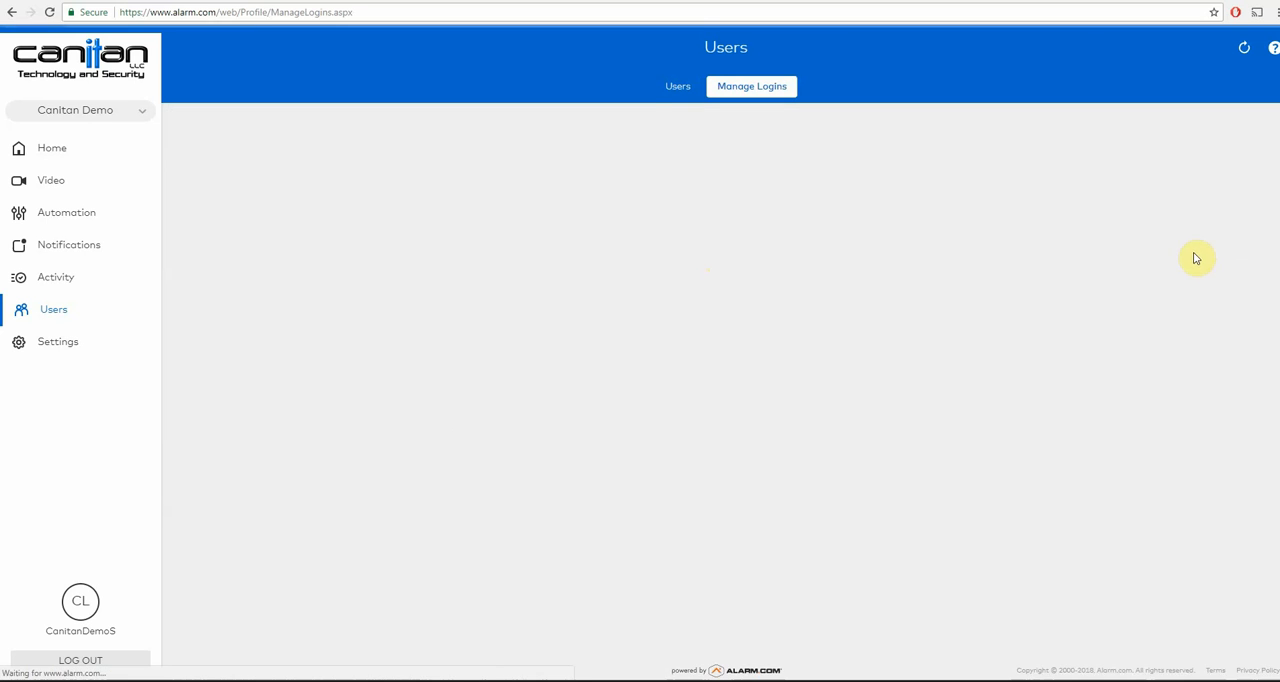
pyautogui.click(245, 120)
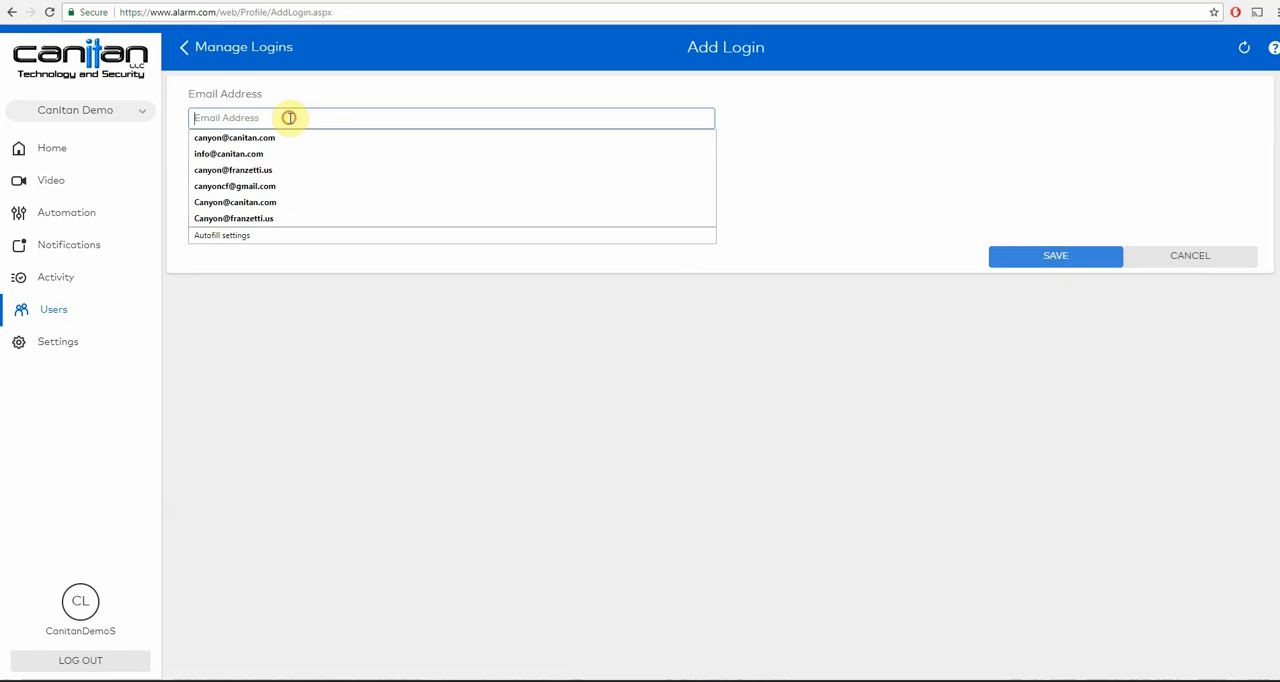
pyautogui.click(263, 137)
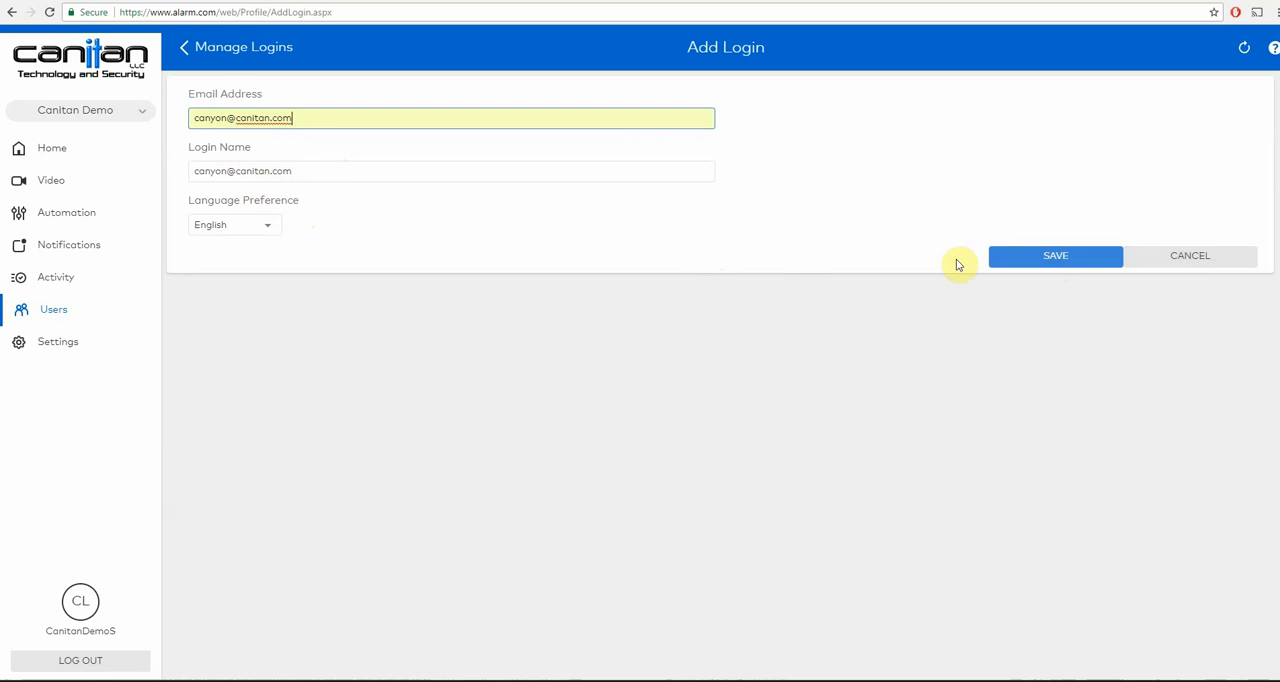
pyautogui.click(1034, 259)
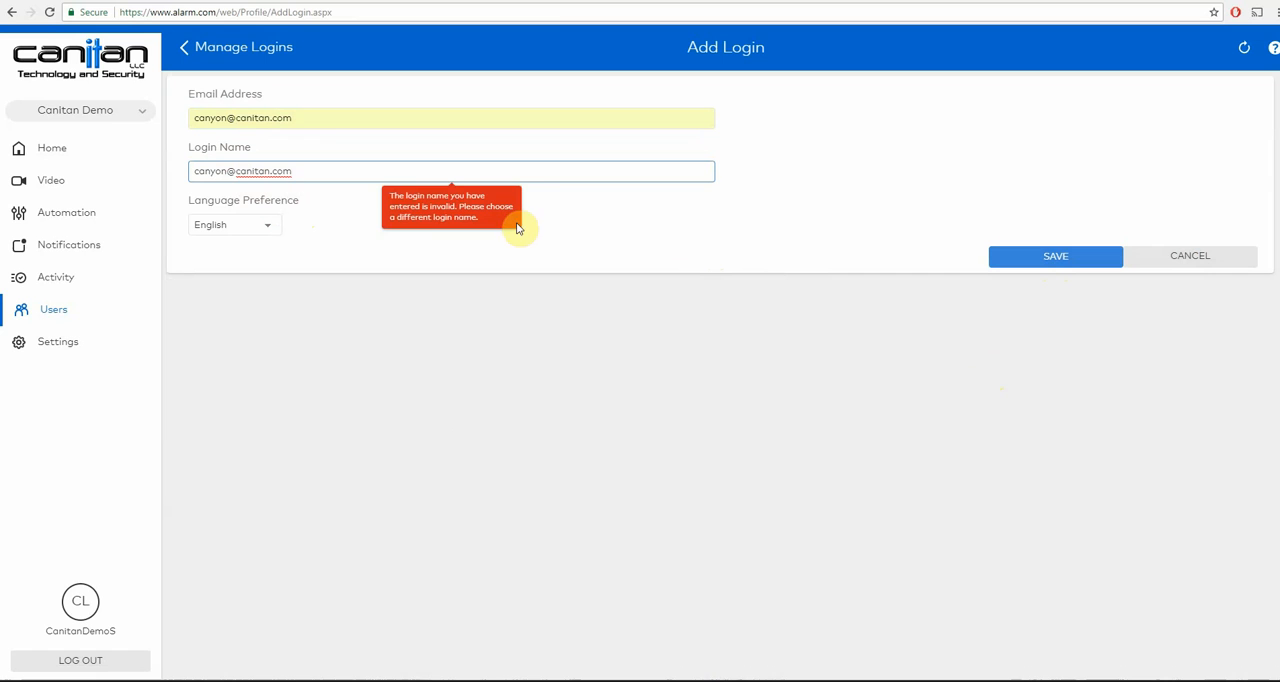
# - Try to save the login under the name "Test USER", and again without the space as "TestUSER"
pyautogui.click(328, 120)
pyautogui.click(365, 263)
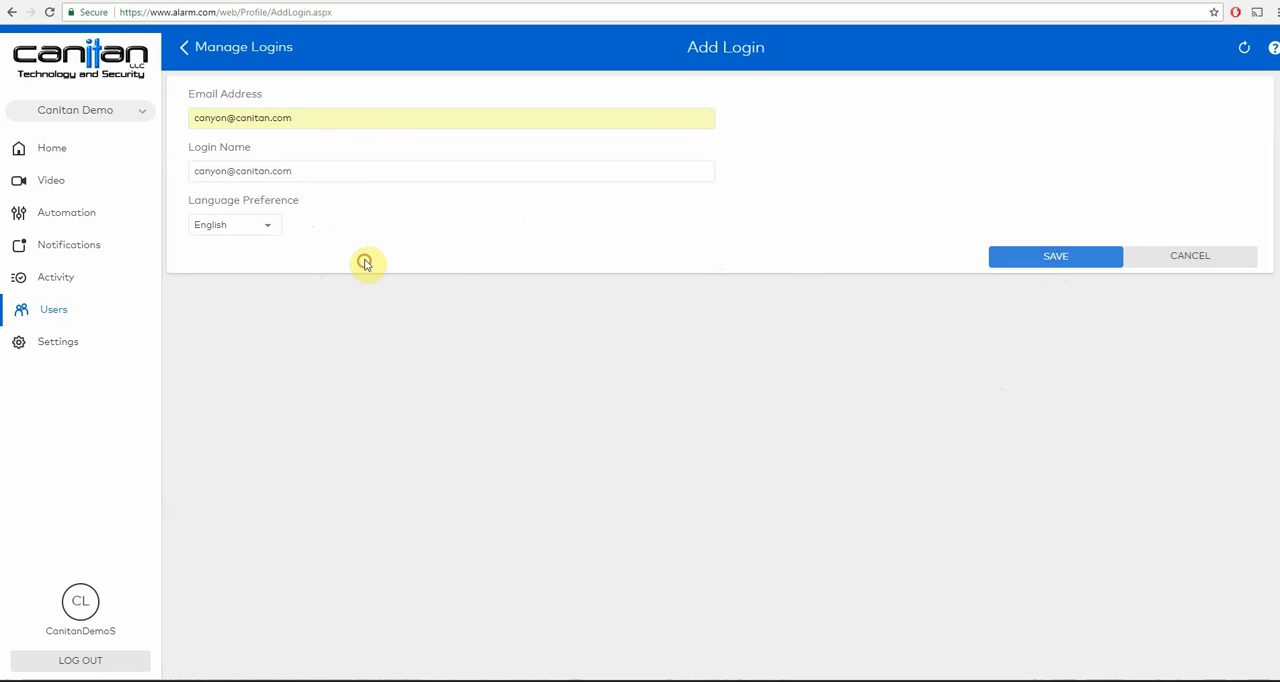
pyautogui.tripleClick(331, 169)
pyautogui.write('Test USER')
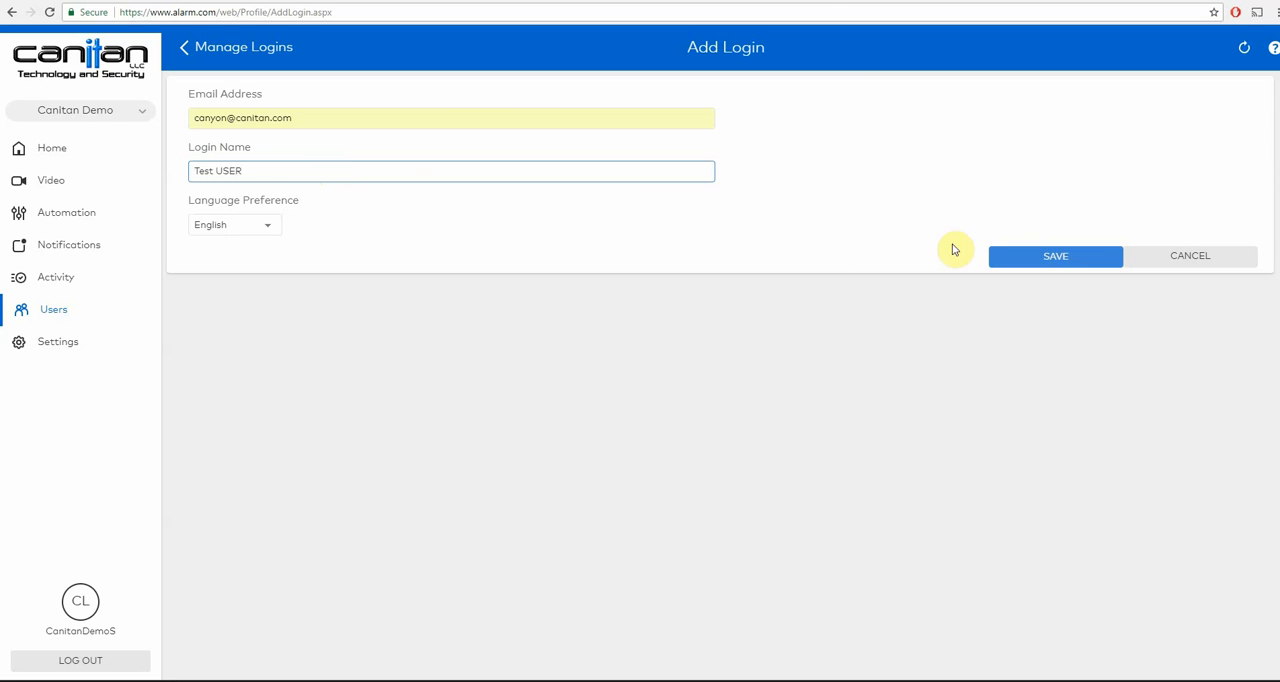
pyautogui.click(1034, 257)
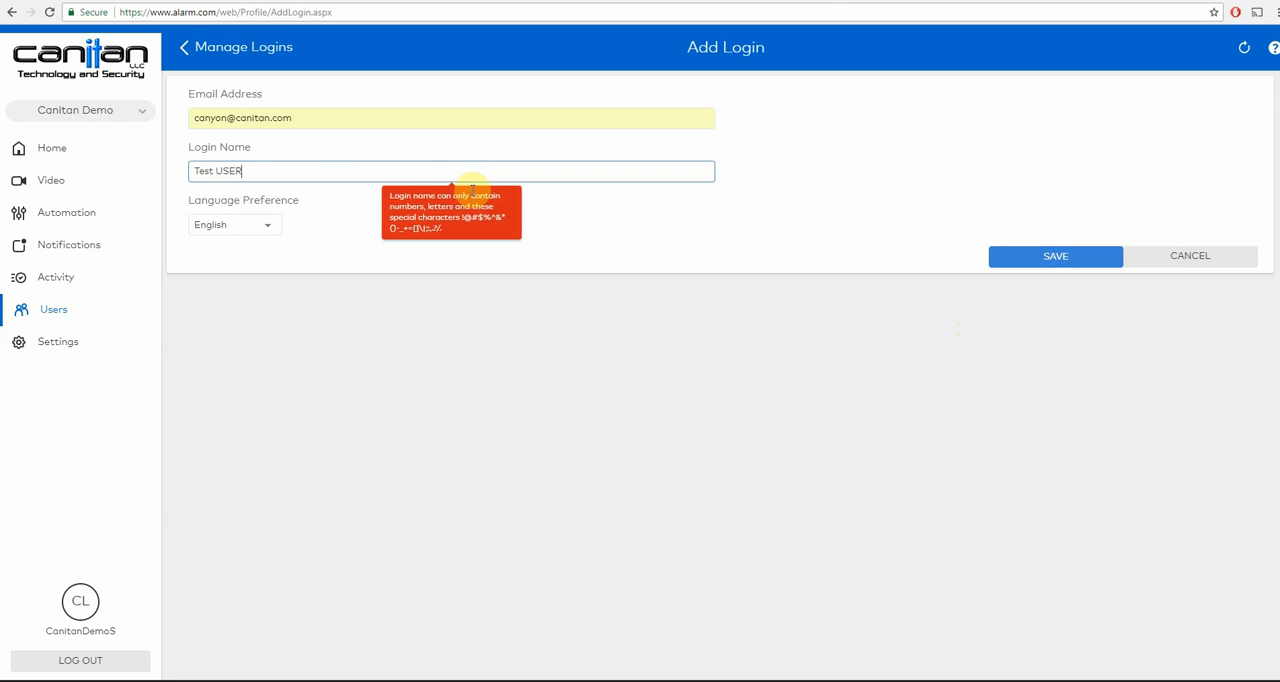
pyautogui.click(212, 170)
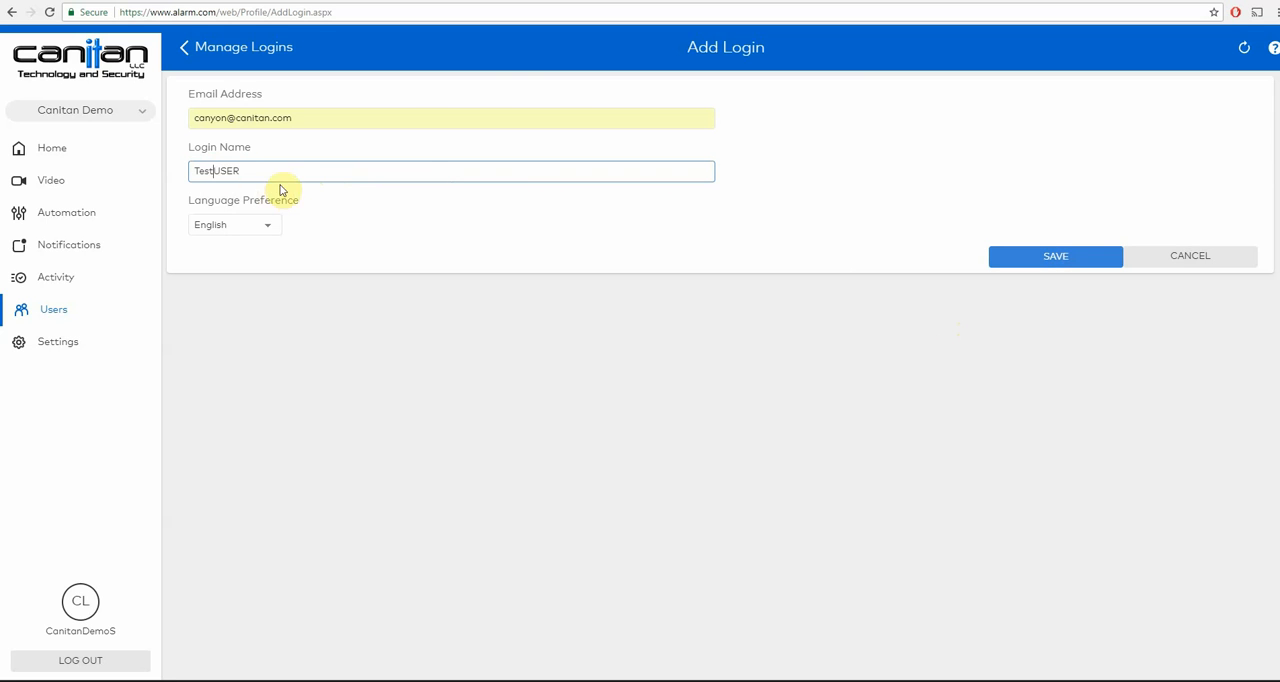
pyautogui.click(1057, 262)
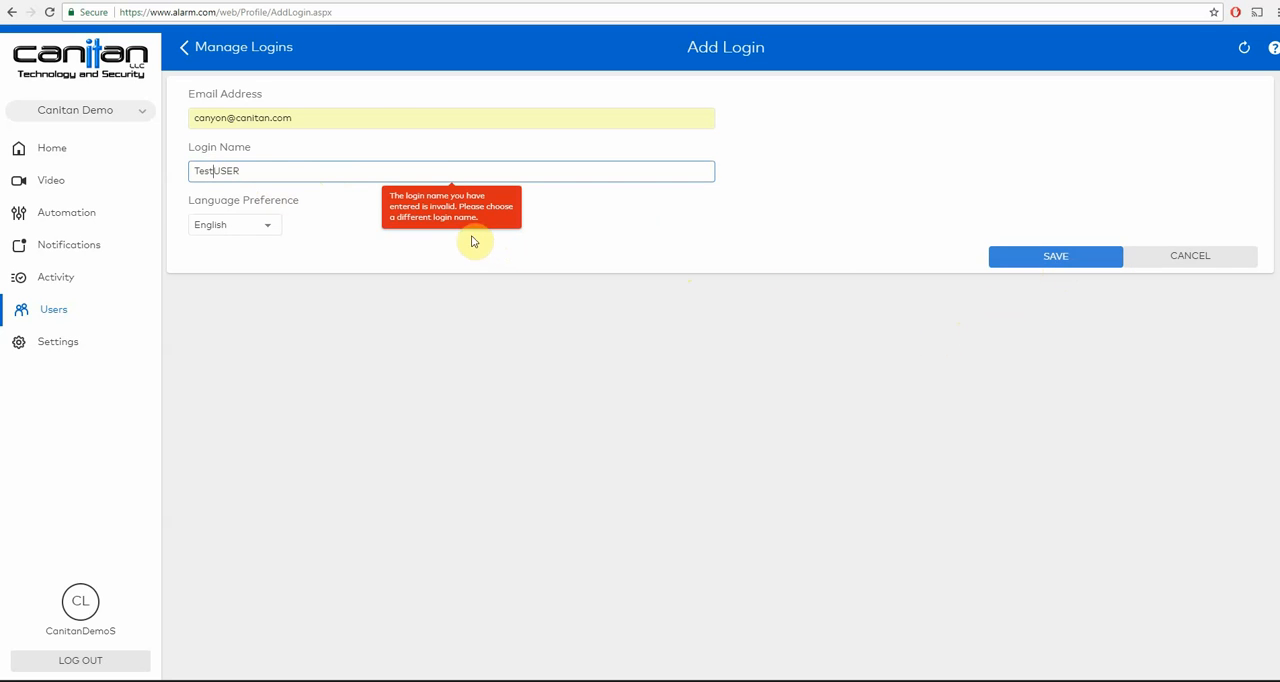
# - Change the login name to "Testcanitan" and save the login
pyautogui.moveTo(213, 170); pyautogui.dragTo(271, 170)
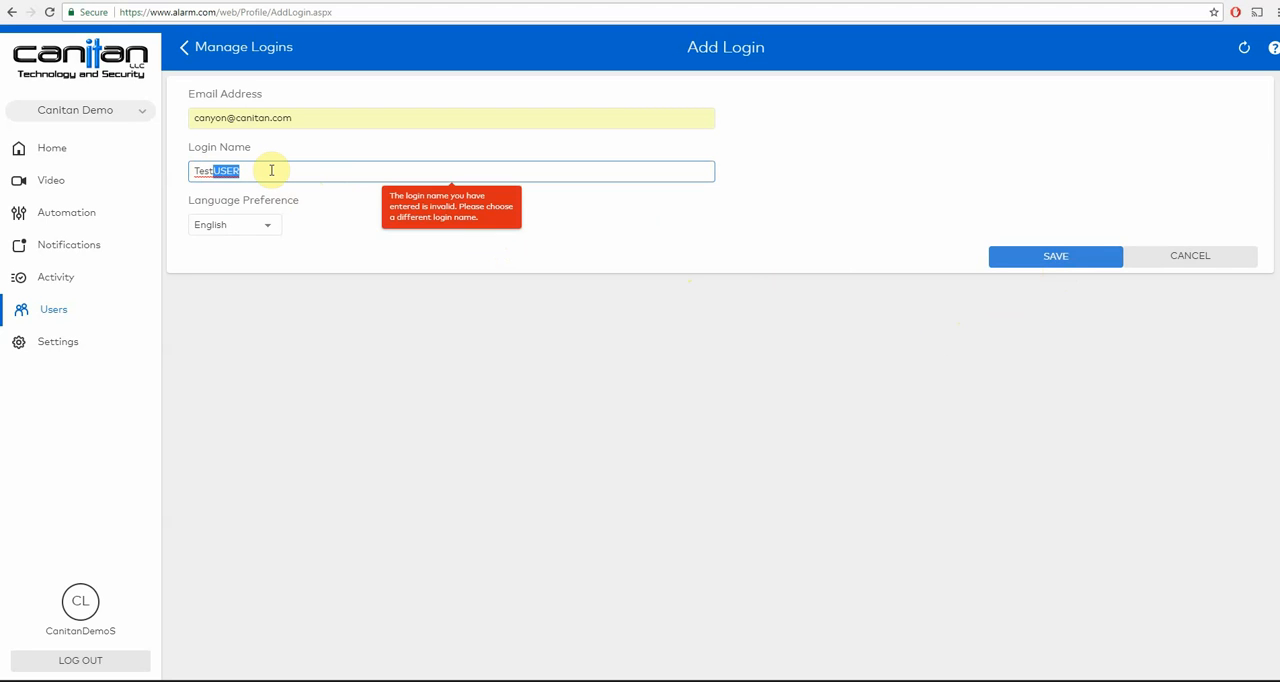
pyautogui.write('canitan')
pyautogui.click(1040, 262)
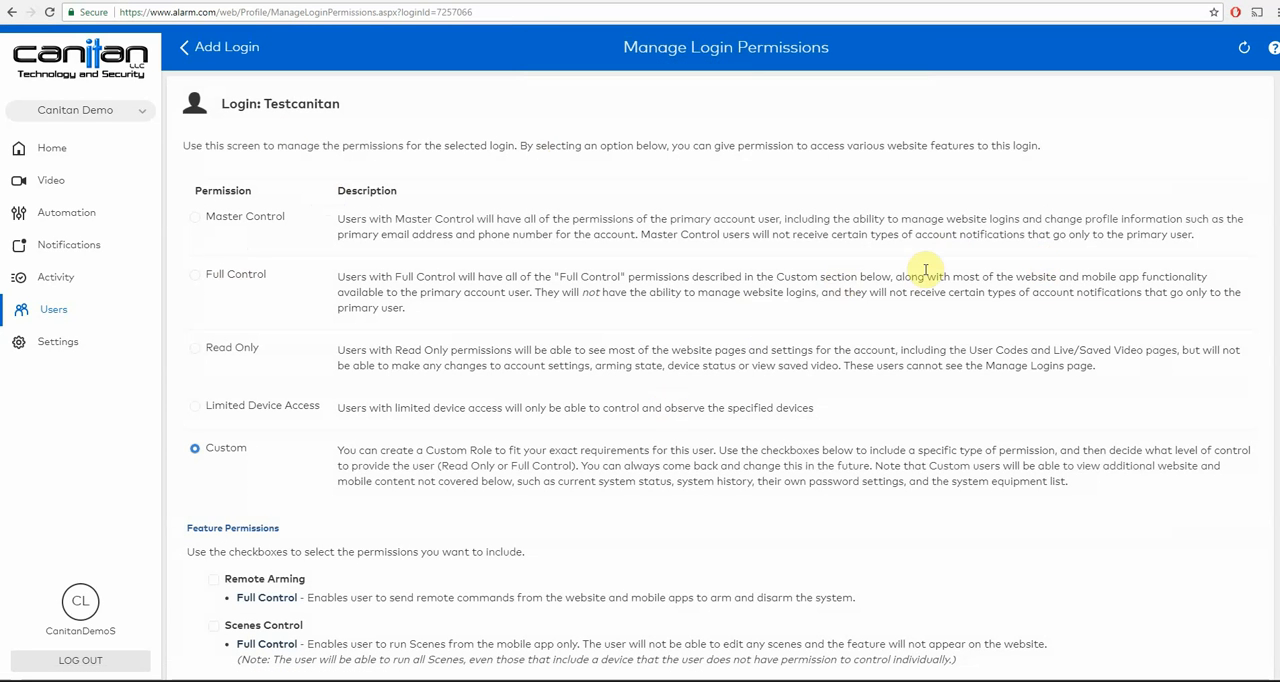
# - Include Remote Arming in the Custom feature permissions of the new login
pyautogui.scroll(-1, 1276, 170)
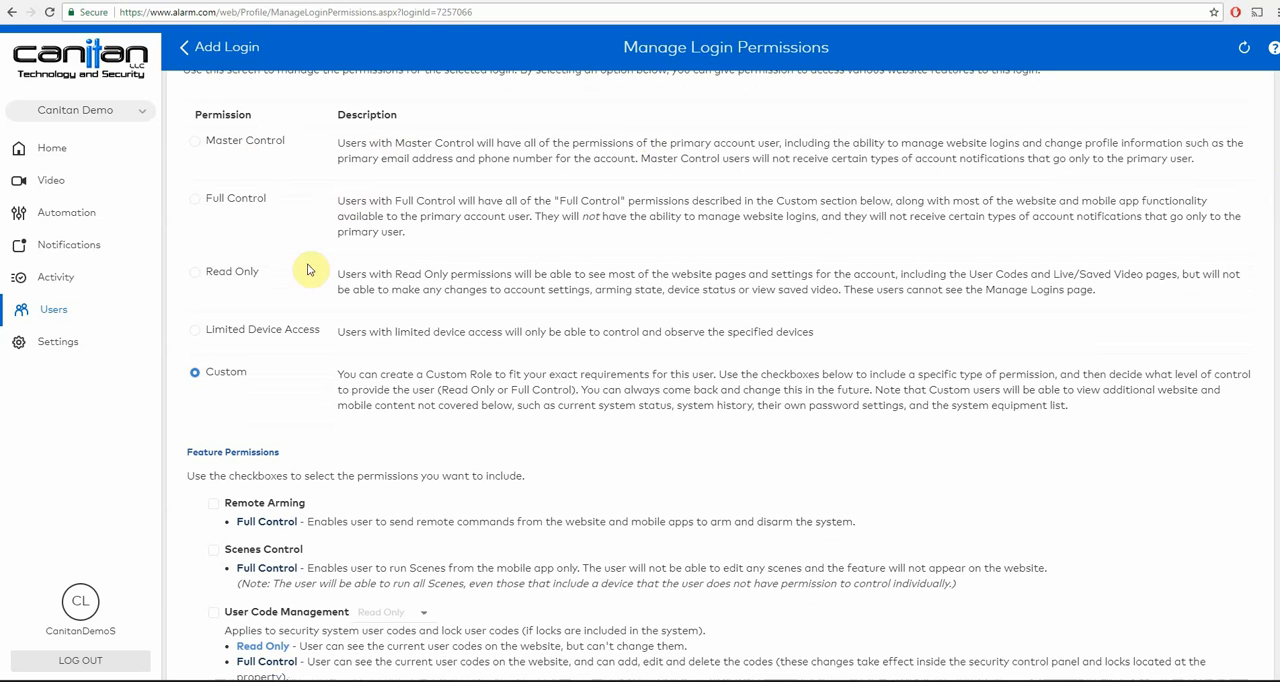
pyautogui.click(255, 330)
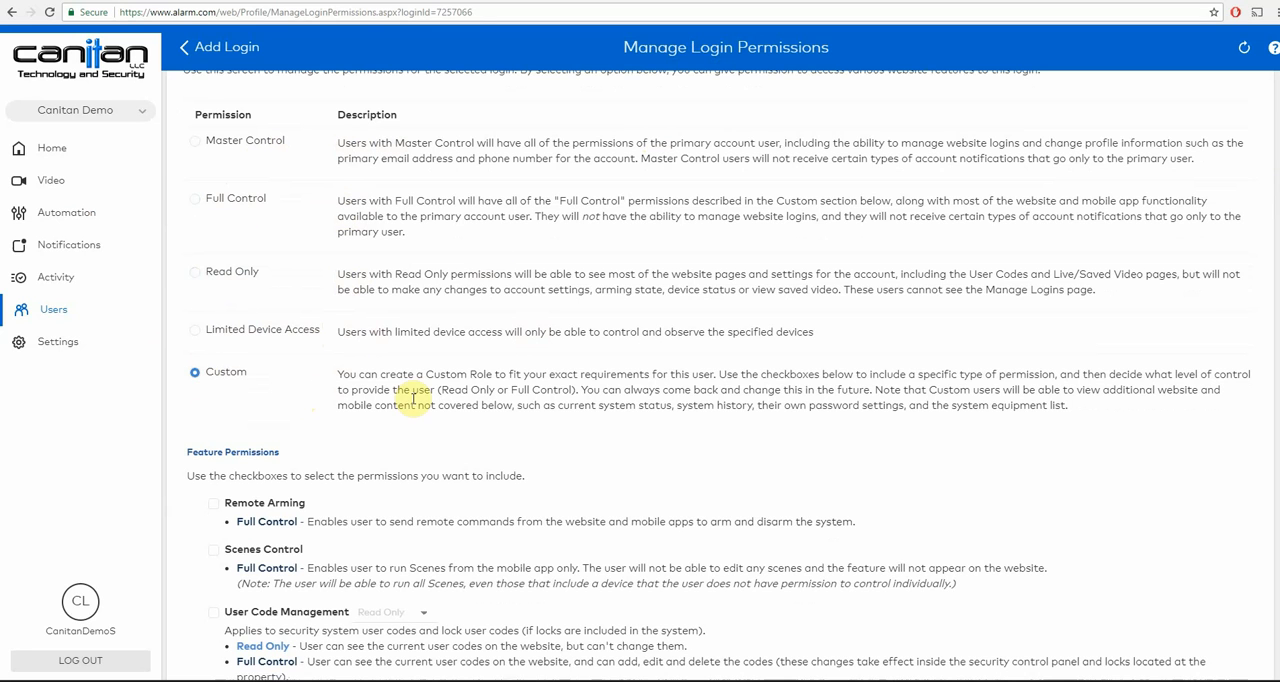
pyautogui.moveTo(1279, 308); pyautogui.dragTo(1271, 389)
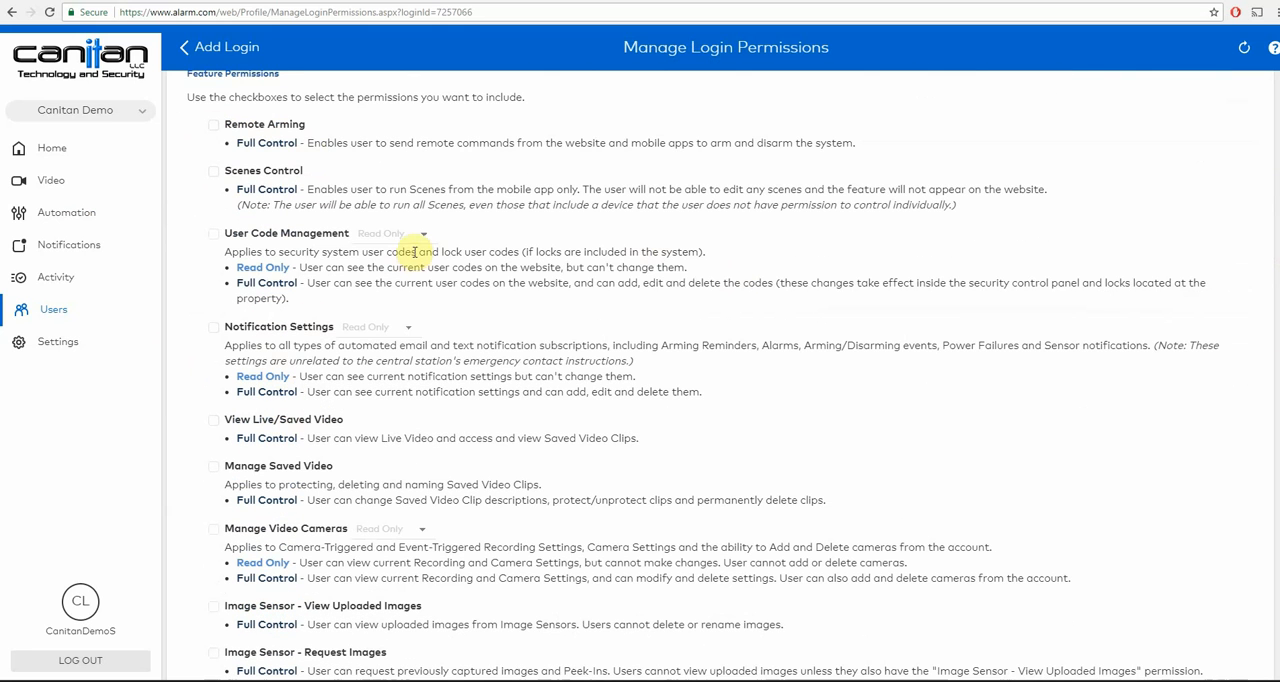
pyautogui.click(216, 125)
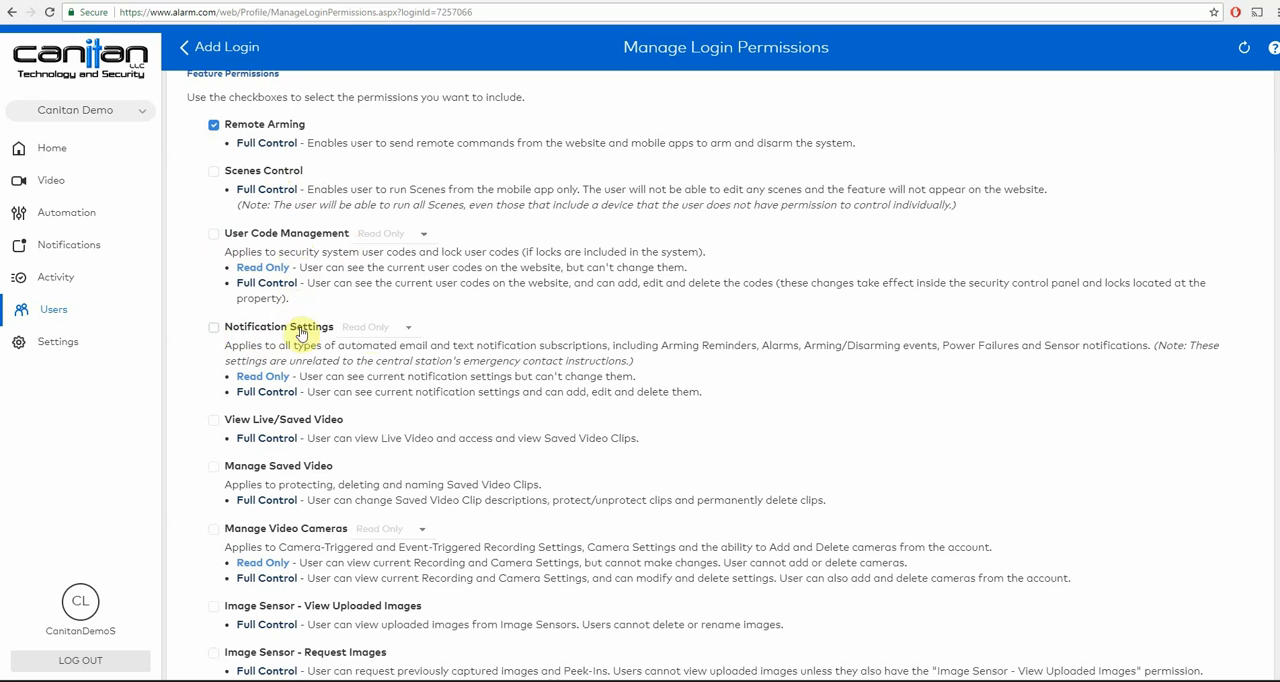
# - Try the Notification Settings permission with Full Control and Read Only, and remove that permission again
pyautogui.click(213, 327)
pyautogui.click(363, 328)
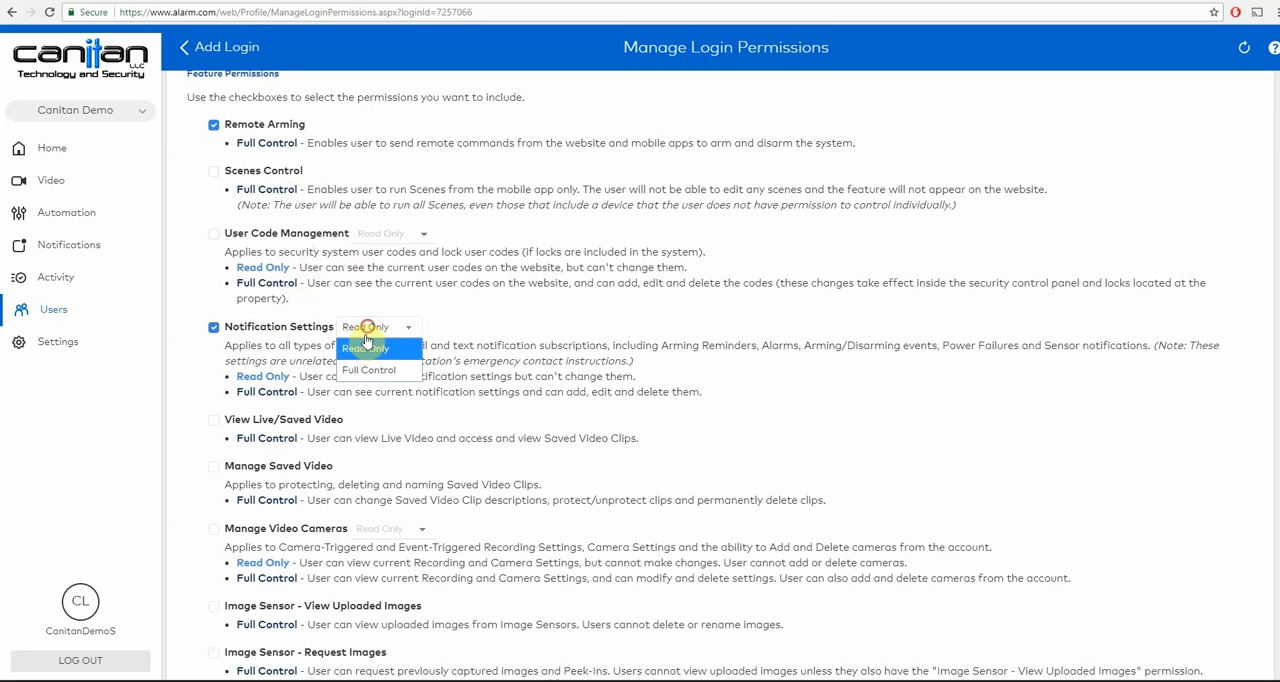
pyautogui.click(370, 368)
pyautogui.click(358, 326)
pyautogui.click(366, 350)
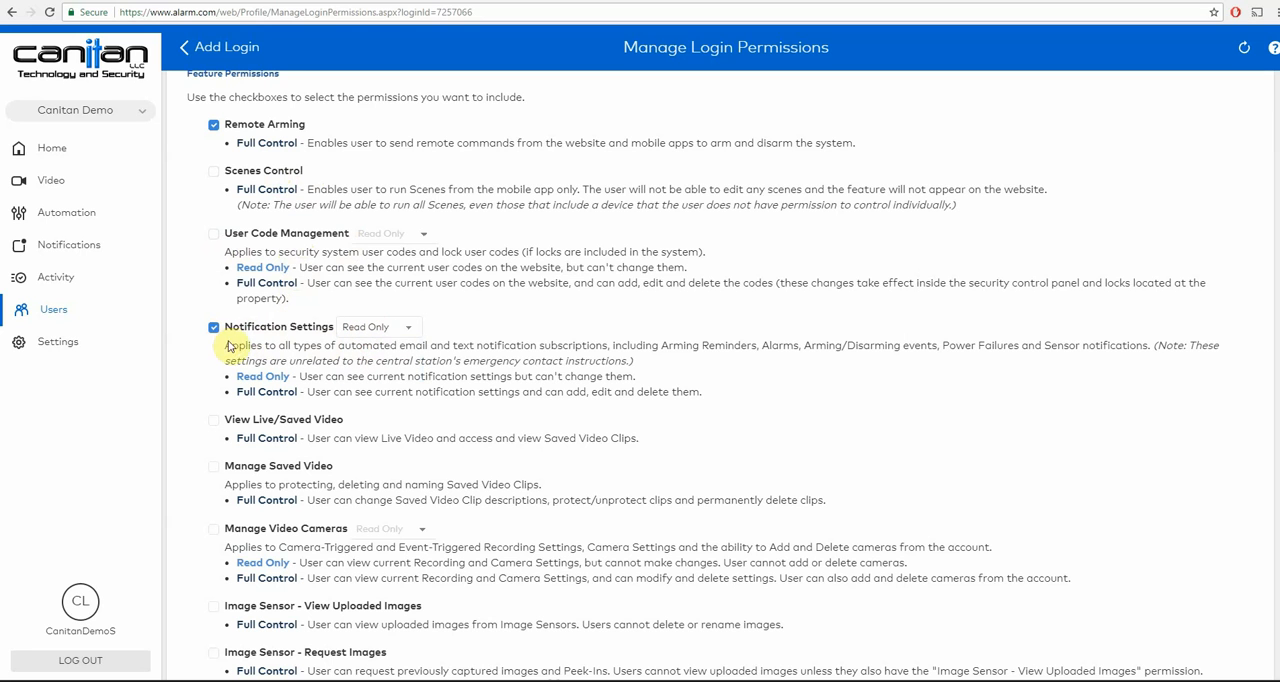
pyautogui.moveTo(305, 377); pyautogui.dragTo(690, 388)
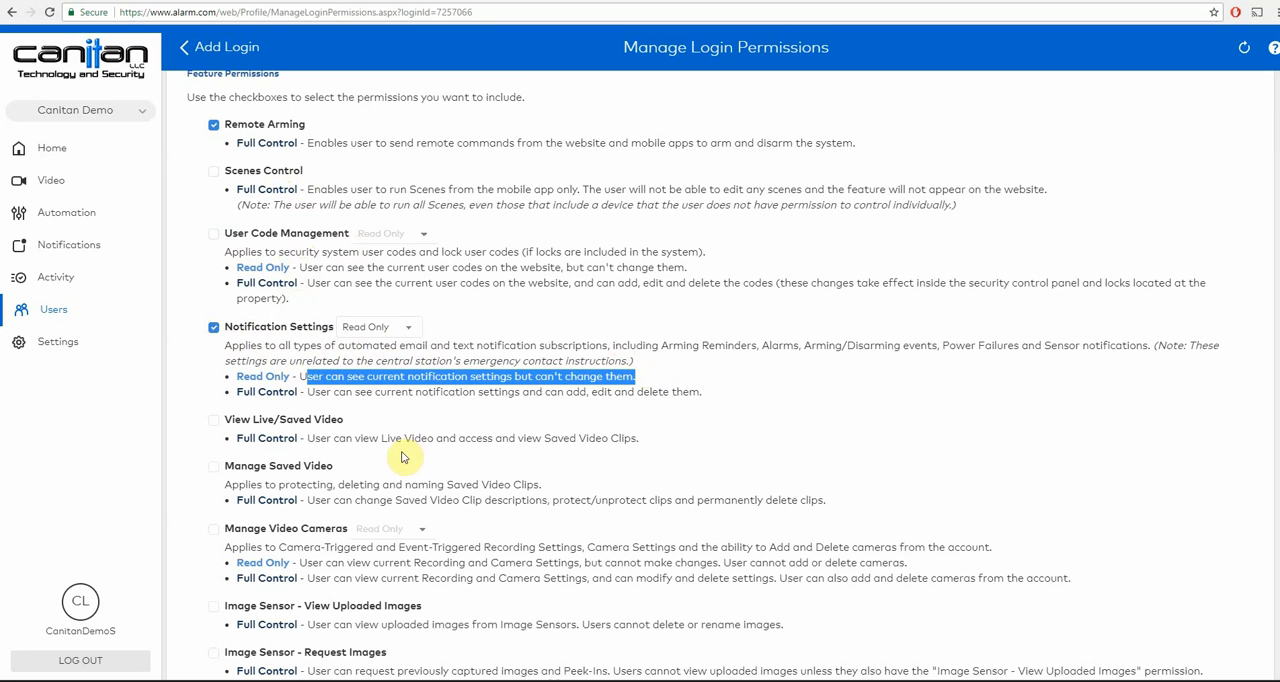
pyautogui.click(213, 331)
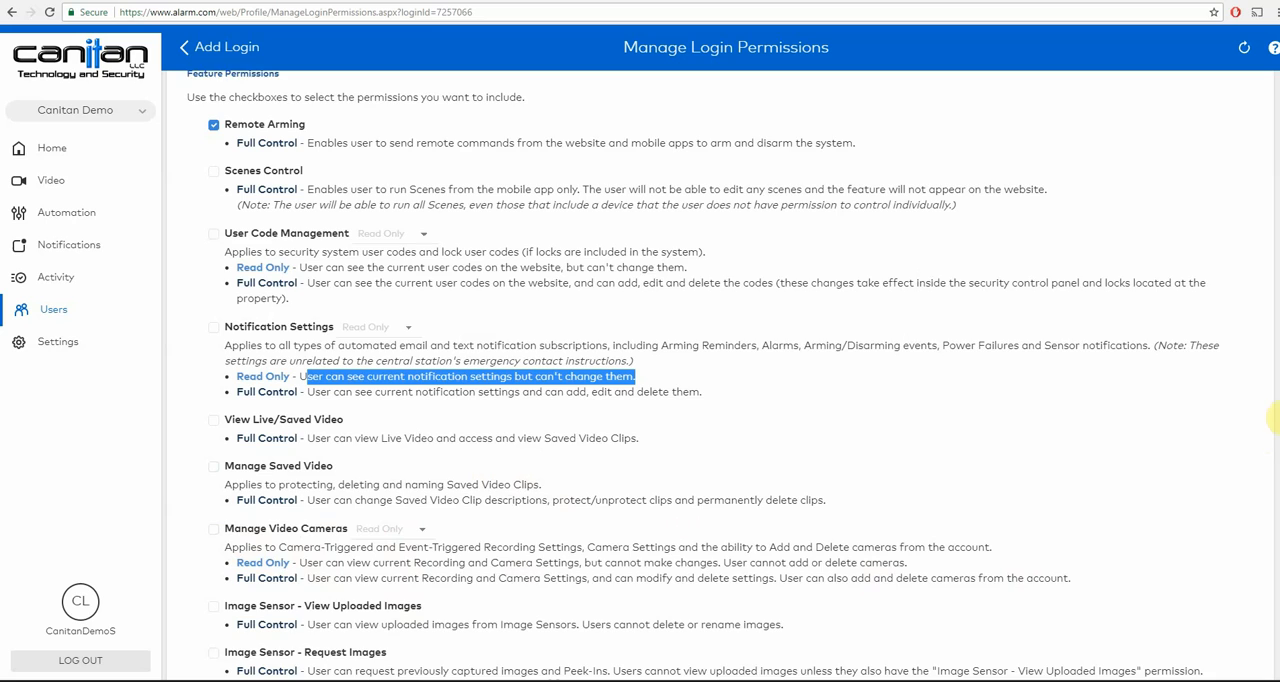
pyautogui.moveTo(1279, 421); pyautogui.dragTo(1278, 280)
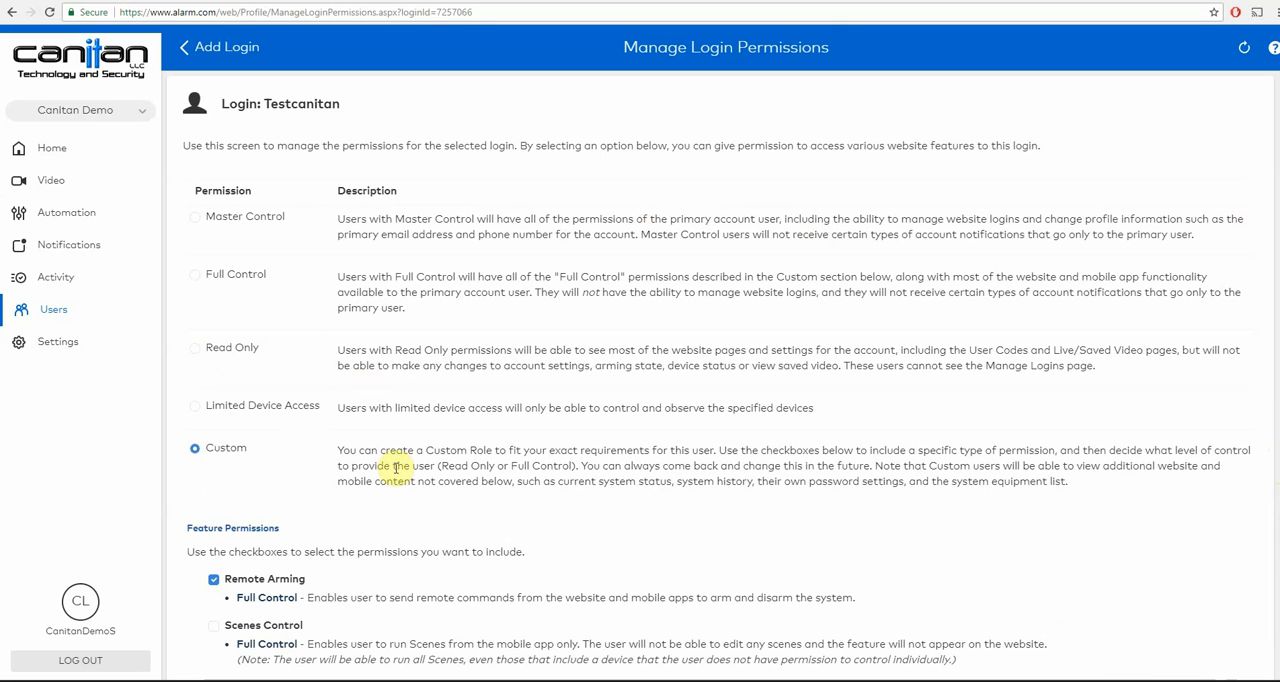
# - Change the Testcanitan login's permission to Read Only and save it
pyautogui.click(197, 348)
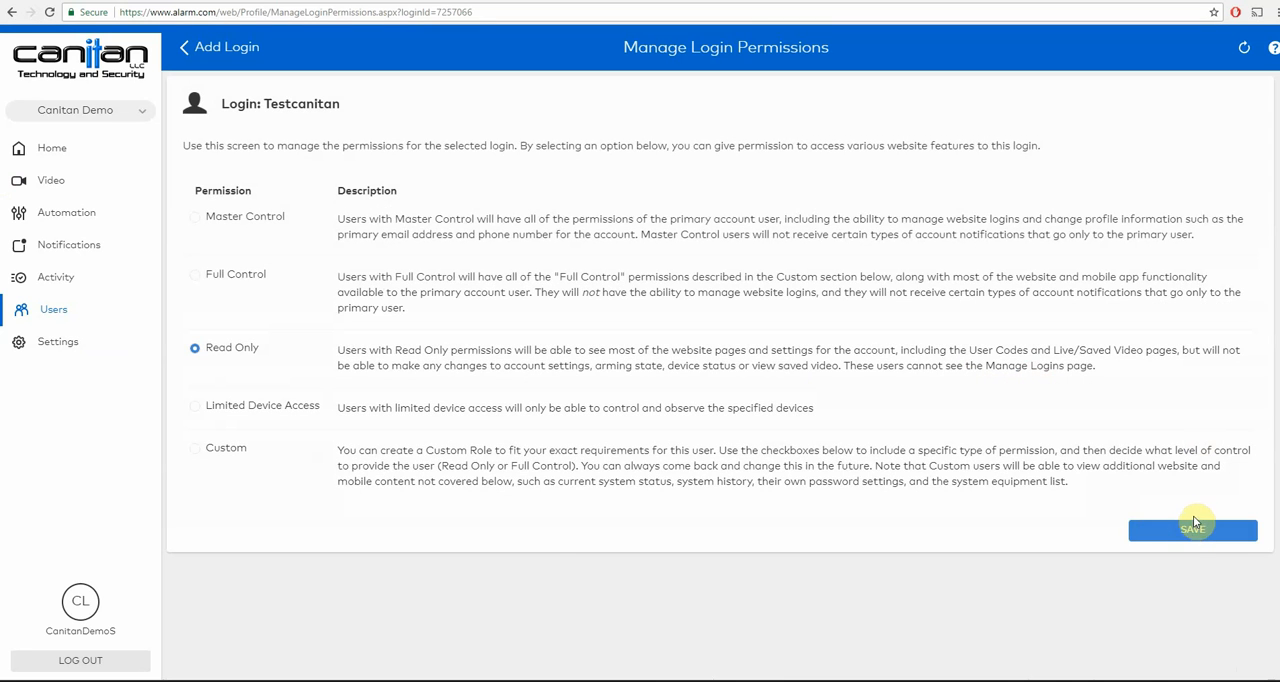
pyautogui.click(1193, 531)
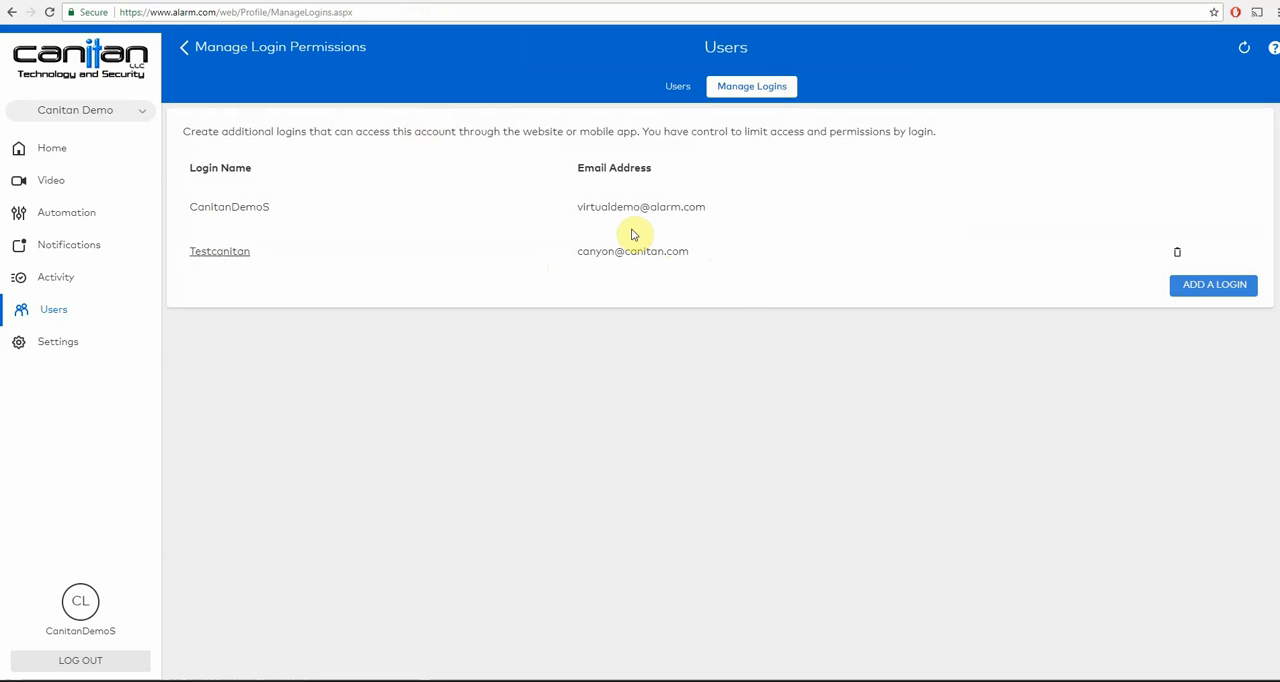
# - Edit "test user" to remove access to the panel and to both the Front Door and Side Door locks, and save the user
pyautogui.click(681, 86)
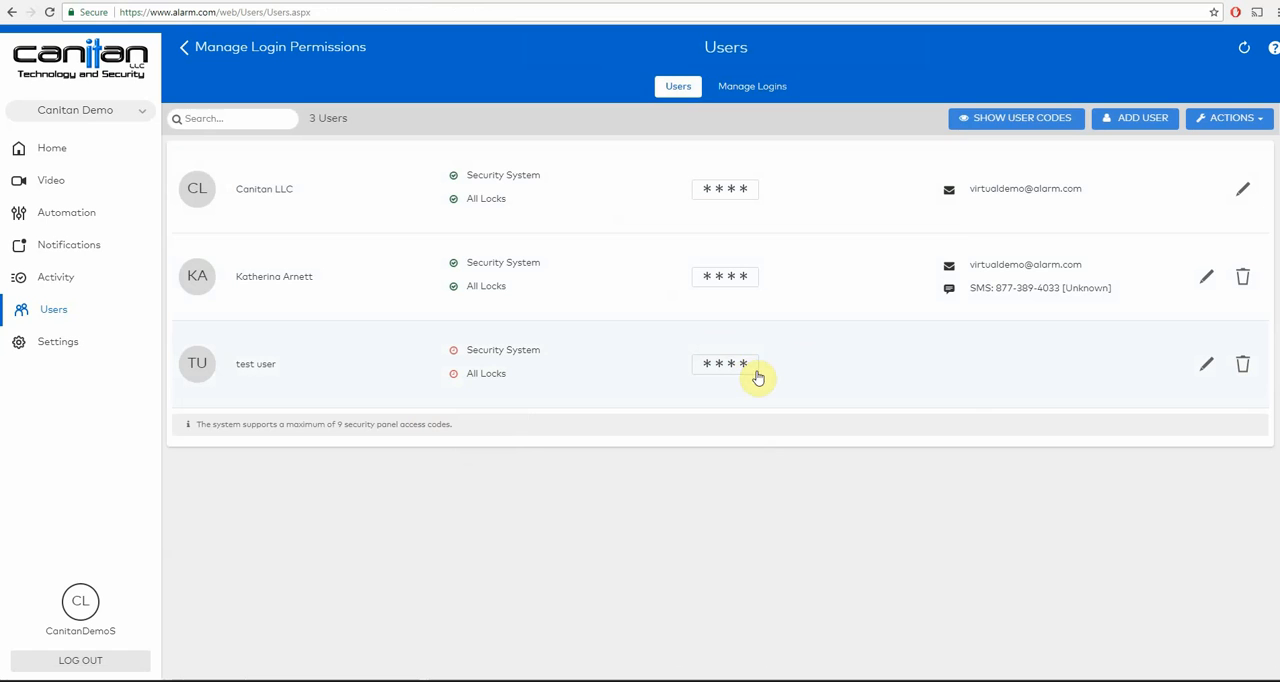
pyautogui.click(1206, 364)
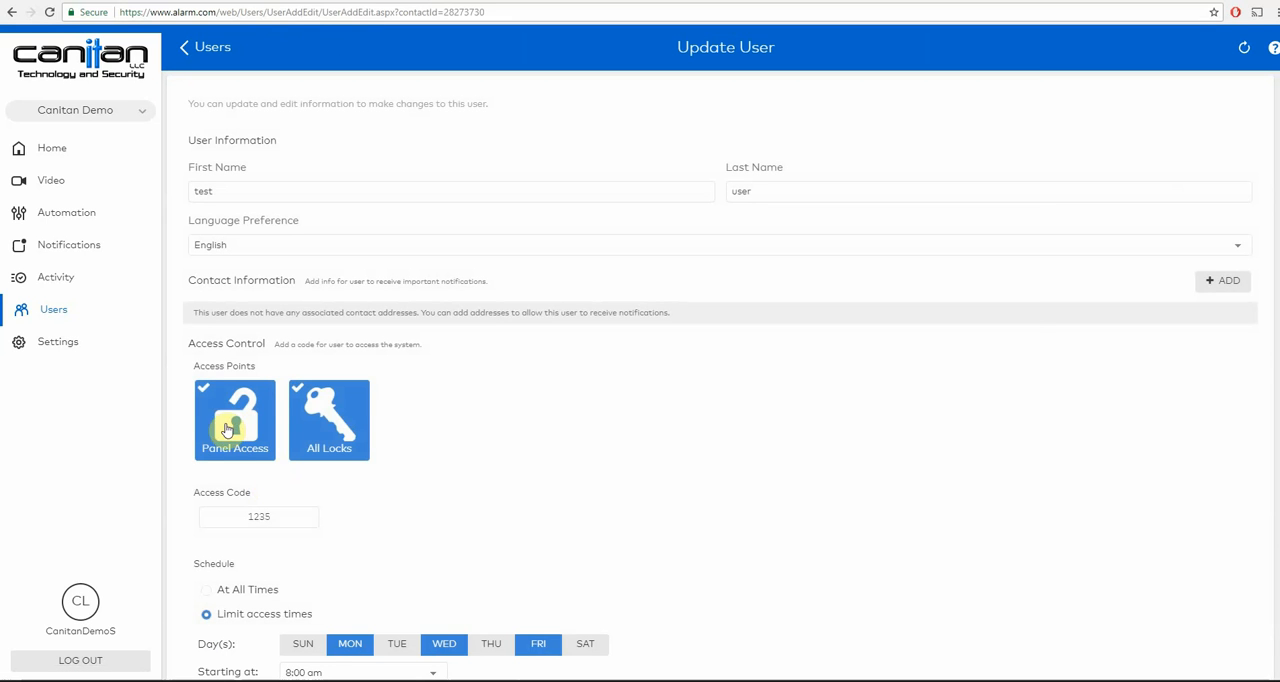
pyautogui.click(227, 428)
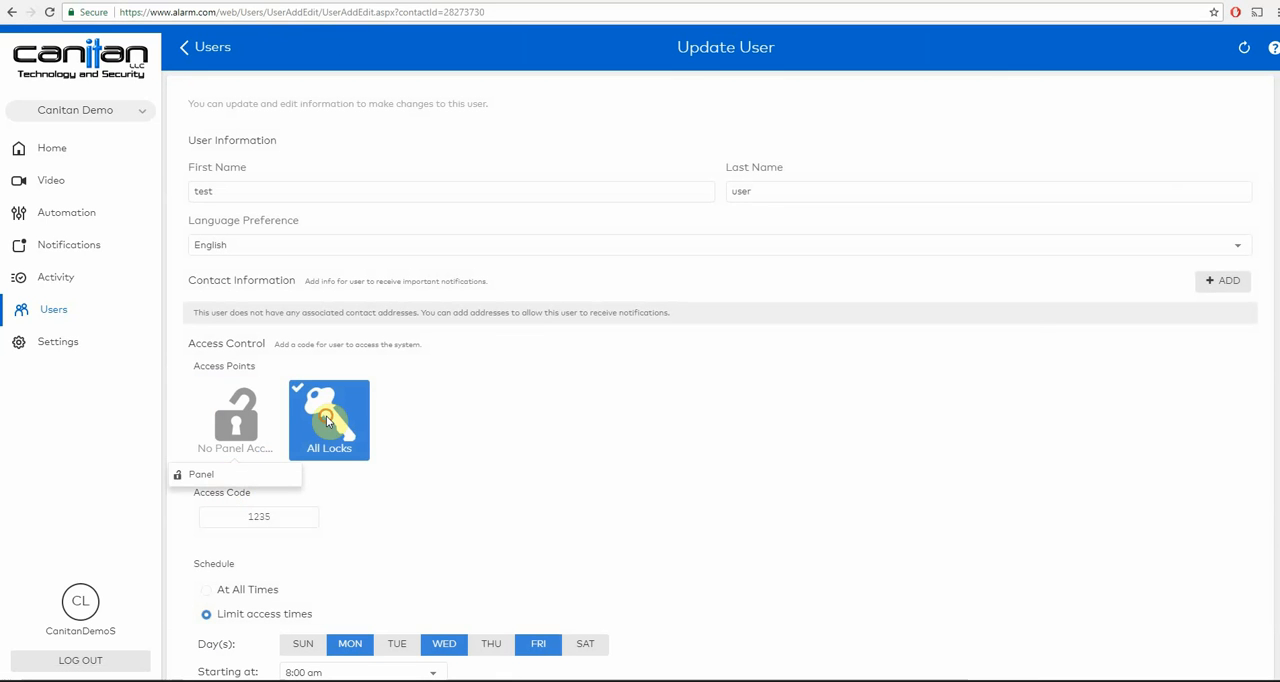
pyautogui.moveTo(320, 497)
pyautogui.click(307, 474)
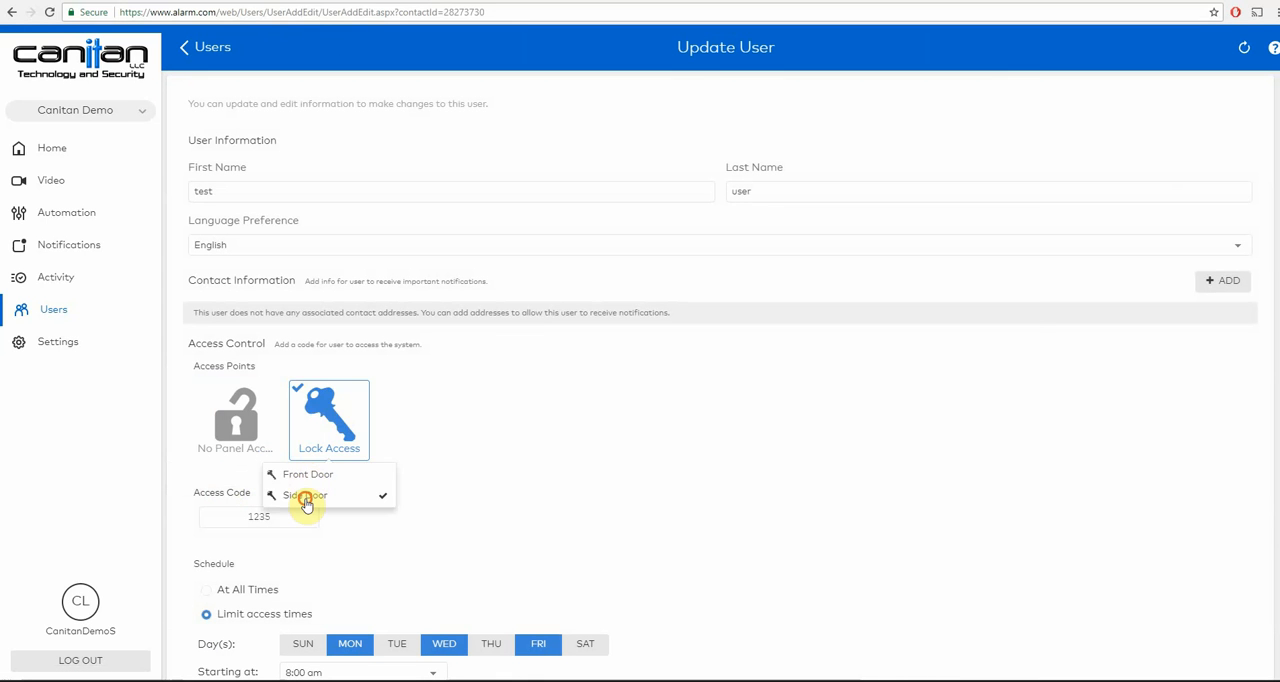
pyautogui.click(305, 495)
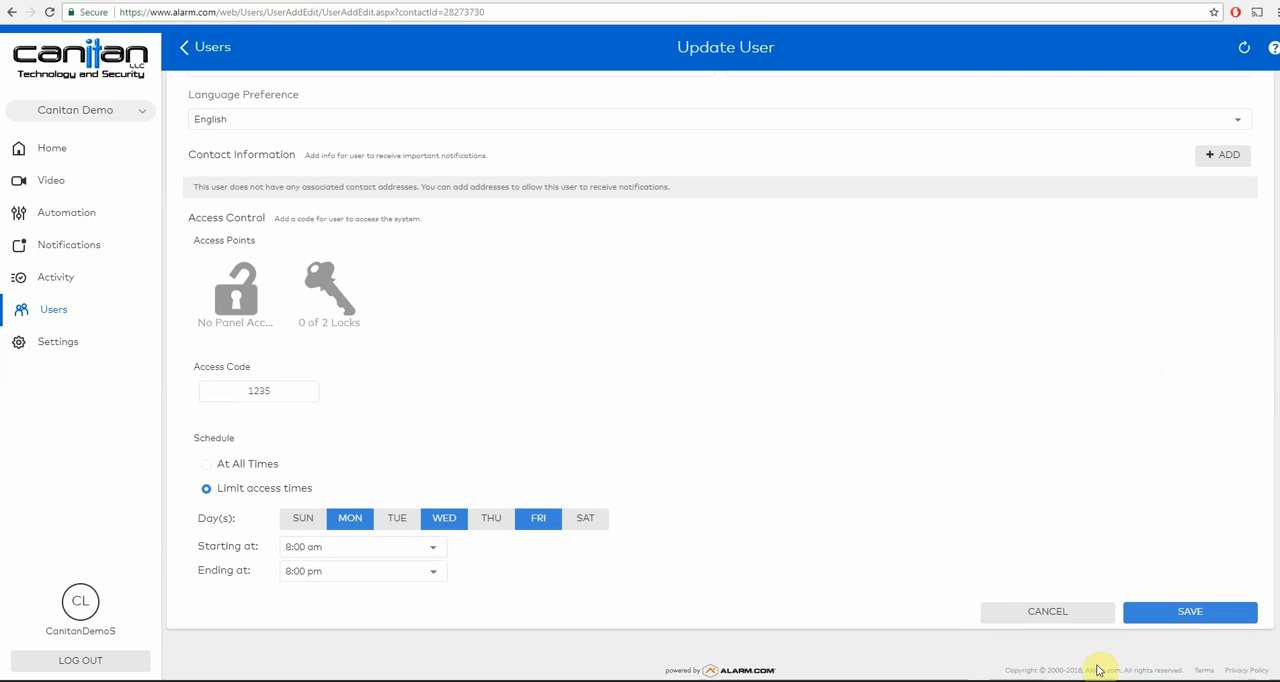
pyautogui.click(1174, 613)
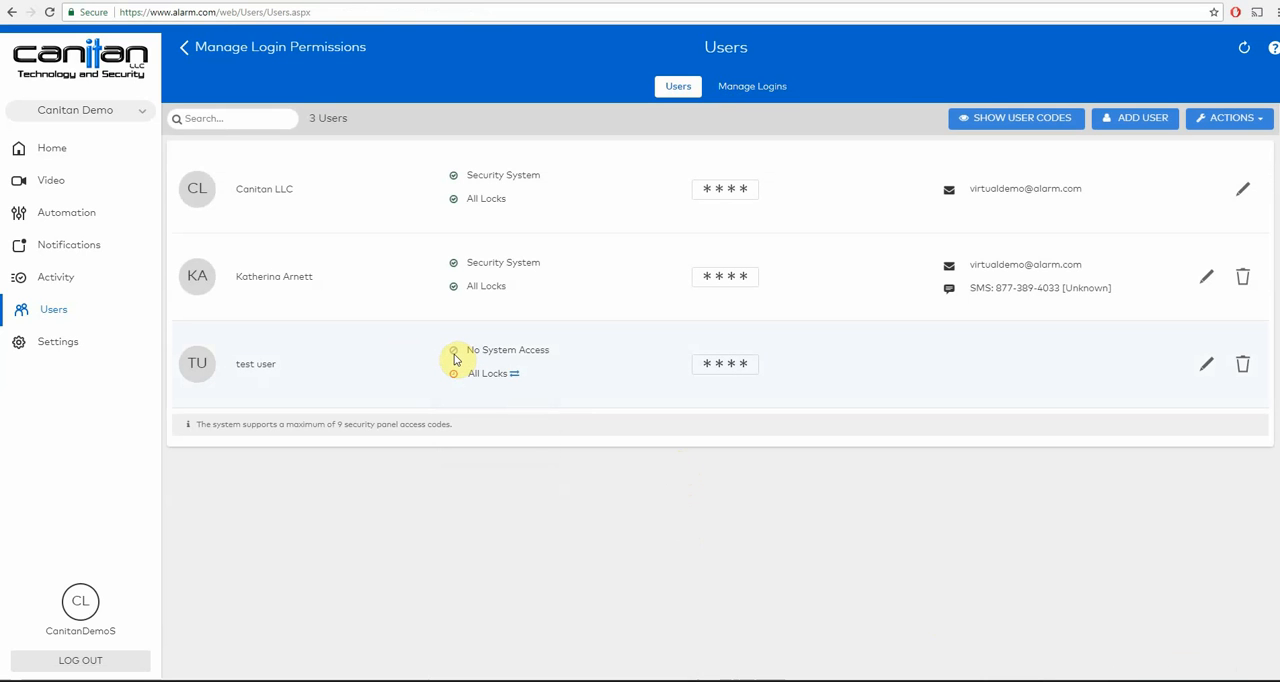
# - Delete "test user" from the user list and confirm the deletion
pyautogui.moveTo(494, 373)
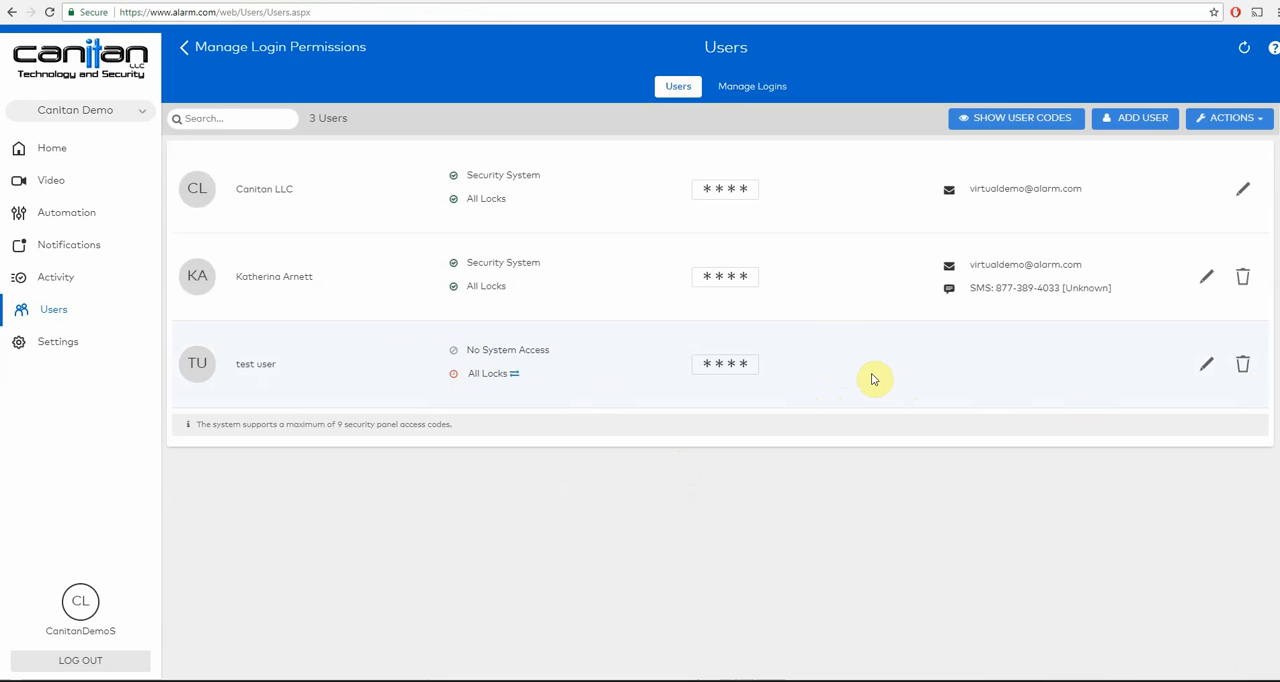
pyautogui.click(1241, 368)
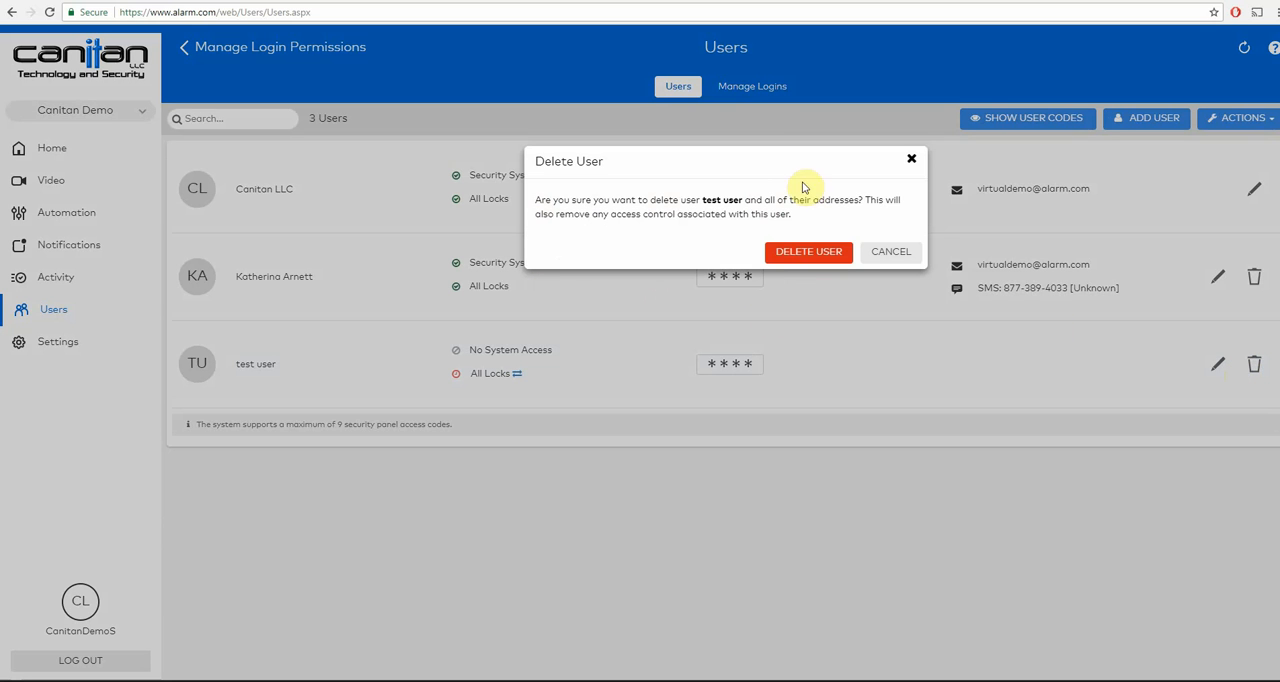
pyautogui.click(806, 258)
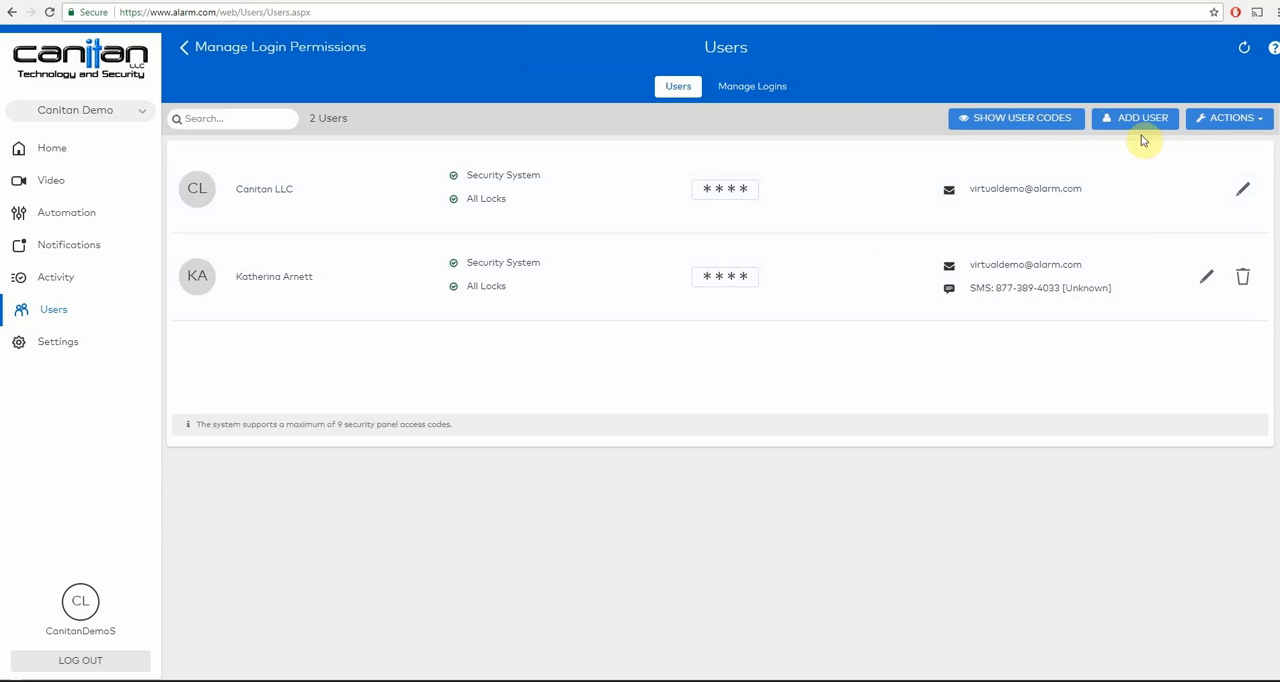
# - Open the Testcanitan login's permissions, return to the login list, and delete that login
pyautogui.click(1205, 121)
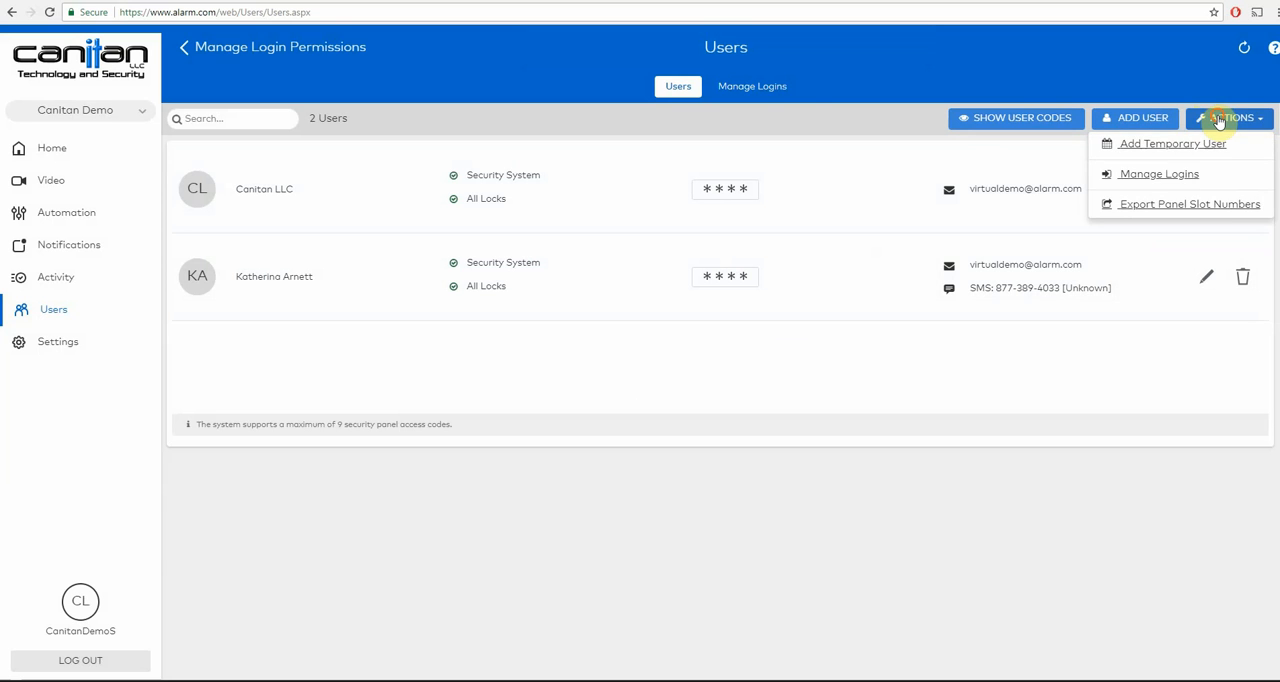
pyautogui.click(772, 88)
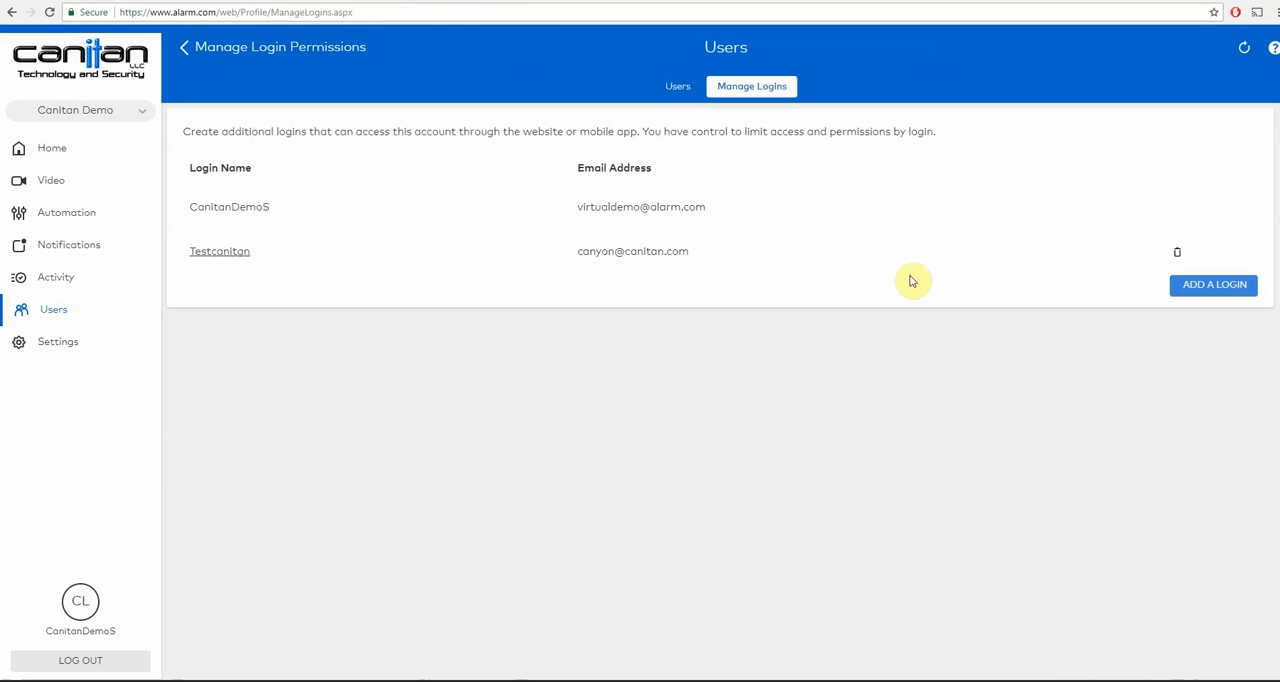
pyautogui.click(216, 252)
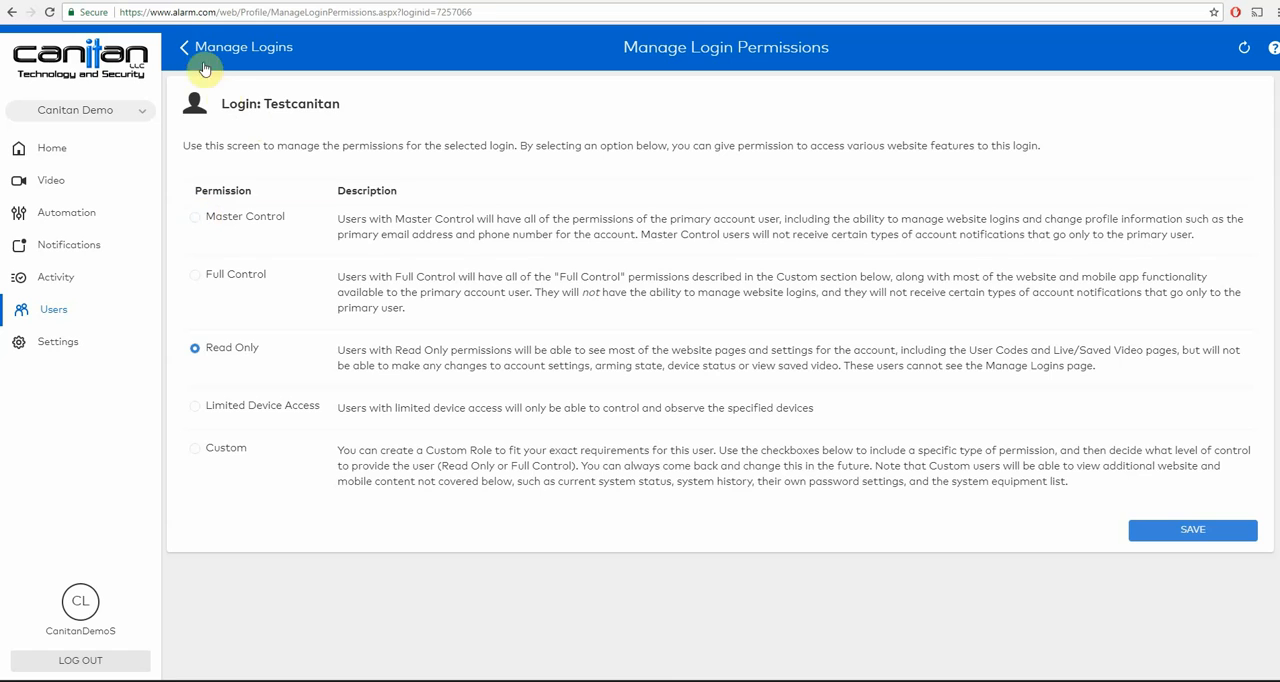
pyautogui.click(192, 48)
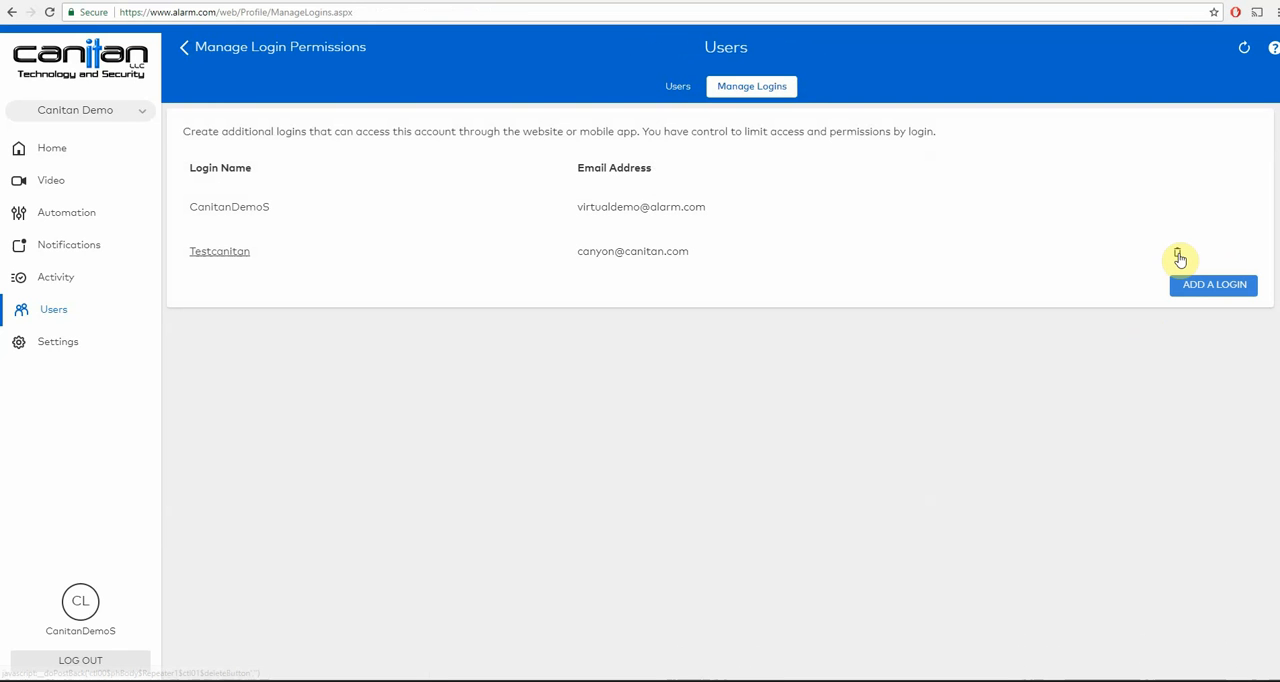
pyautogui.click(1178, 255)
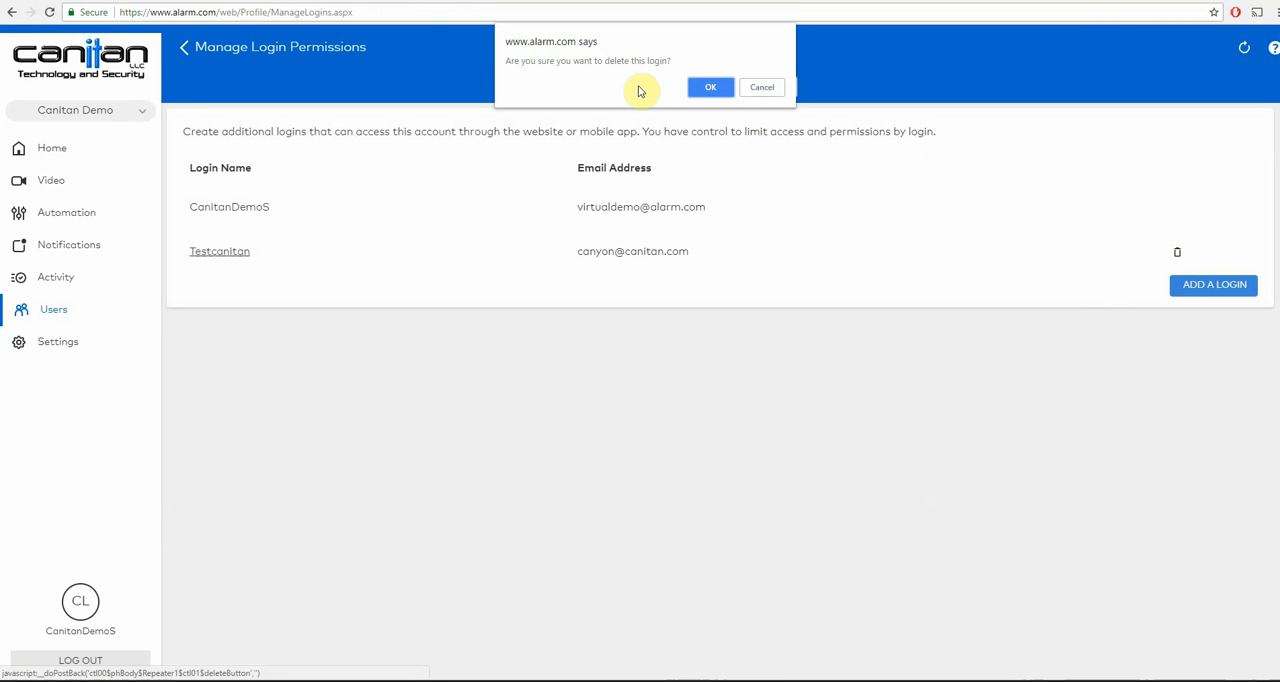
pyautogui.click(708, 90)
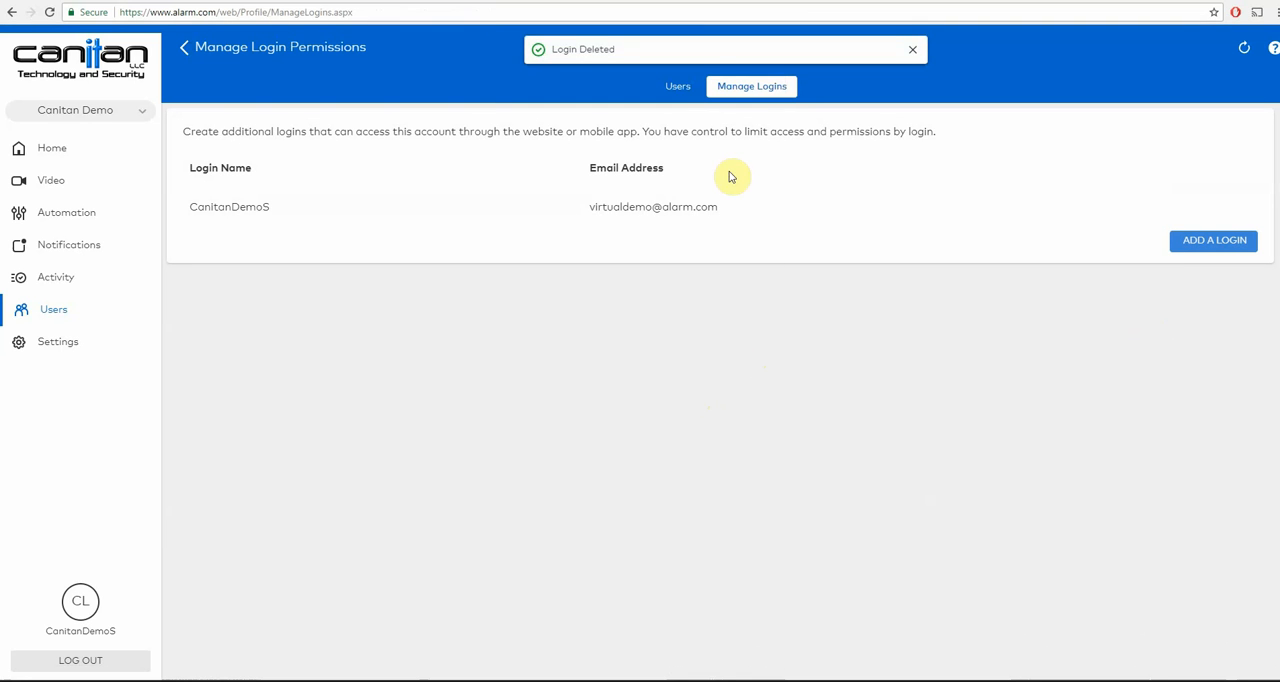
# - Start adding a temporary user and fill in the first and last name
pyautogui.click(678, 87)
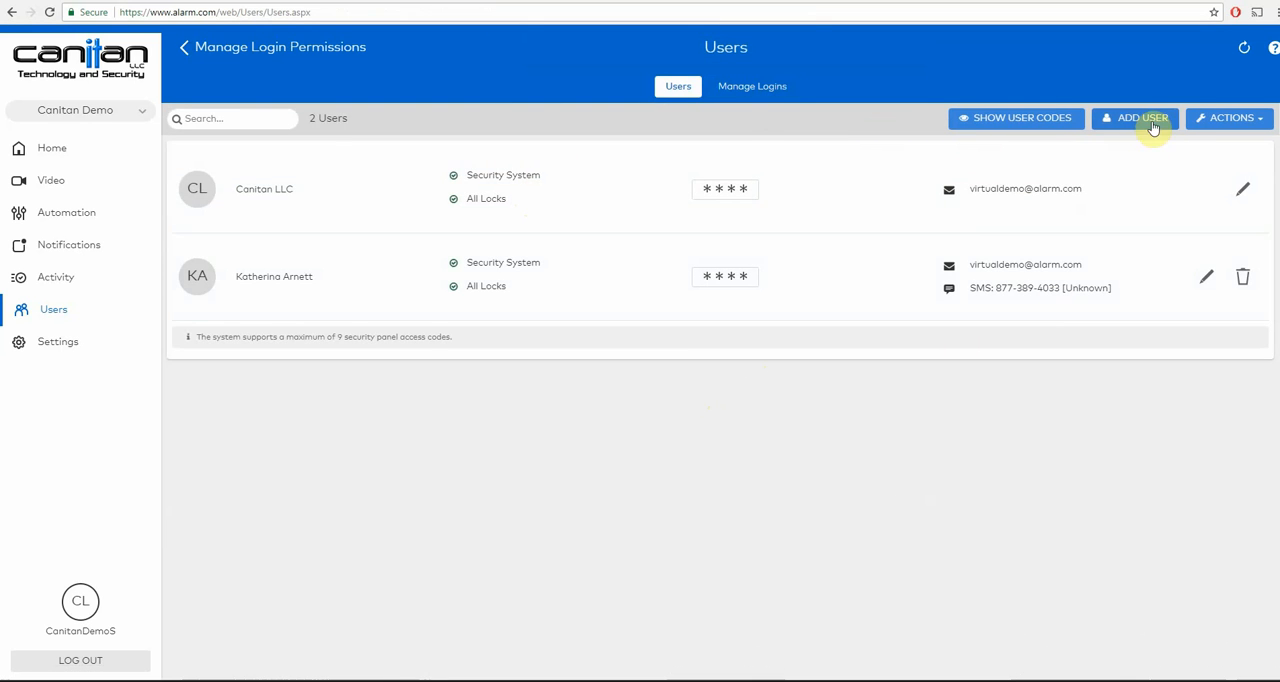
pyautogui.click(1230, 118)
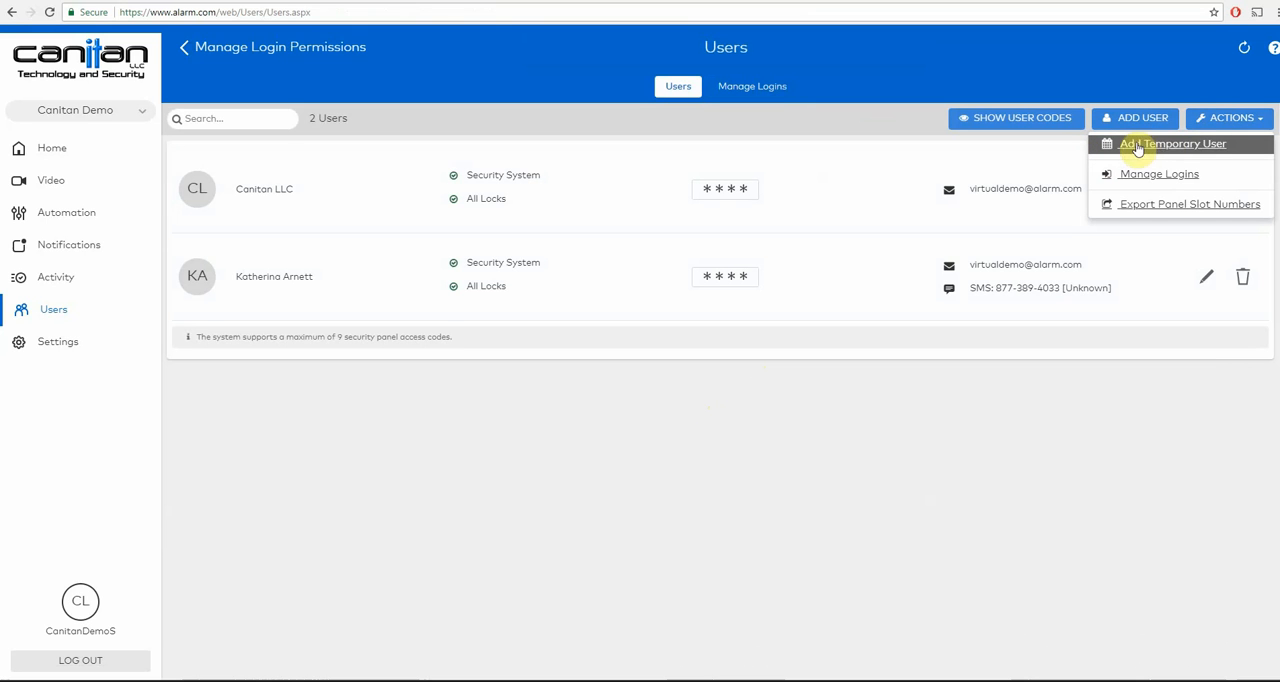
pyautogui.click(1203, 148)
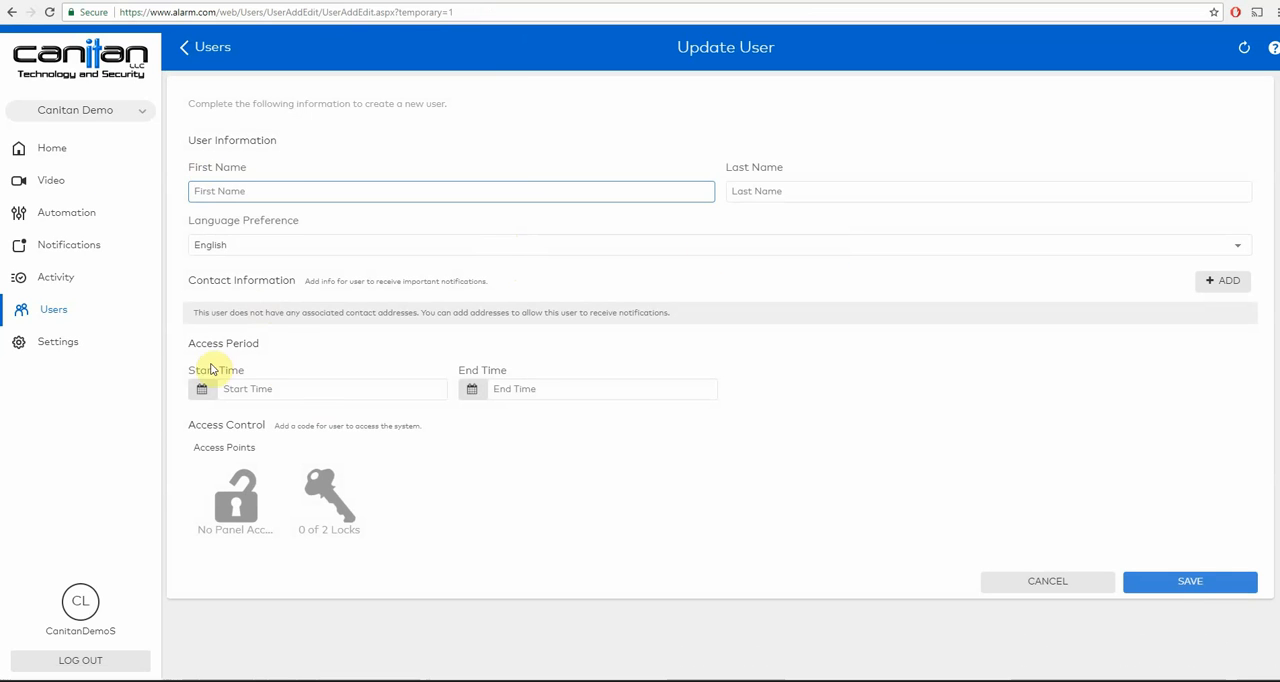
pyautogui.click(273, 192)
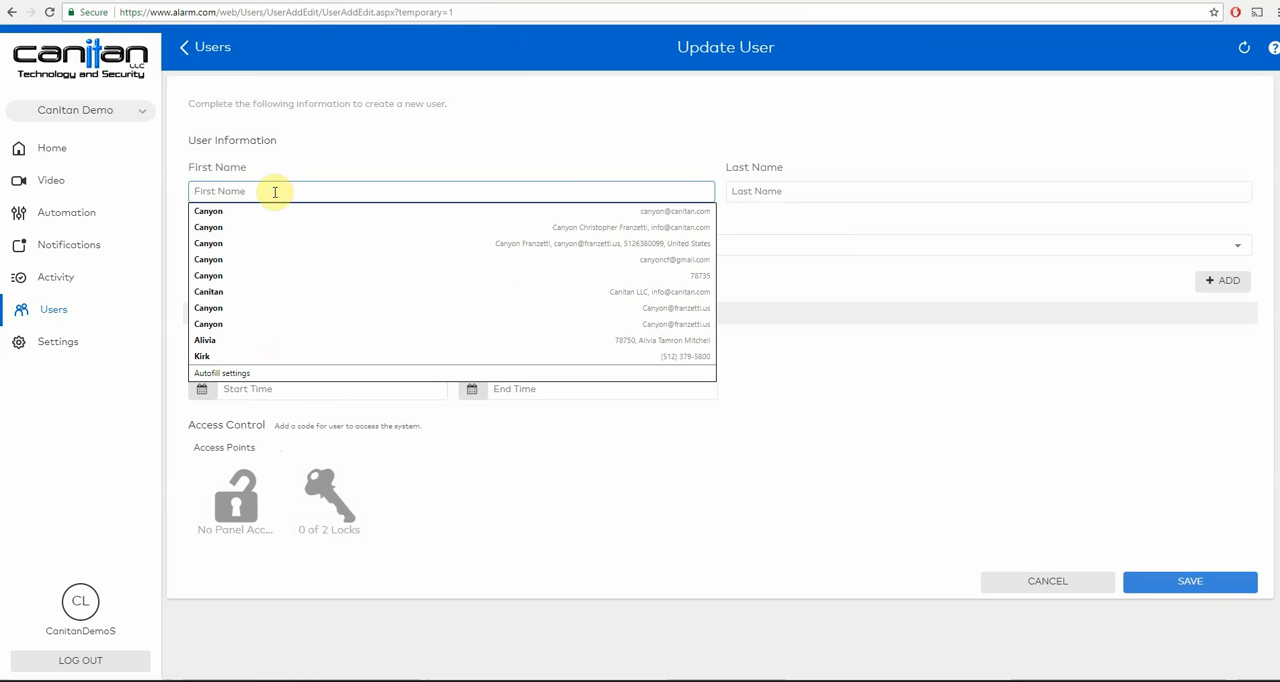
pyautogui.write('friend')
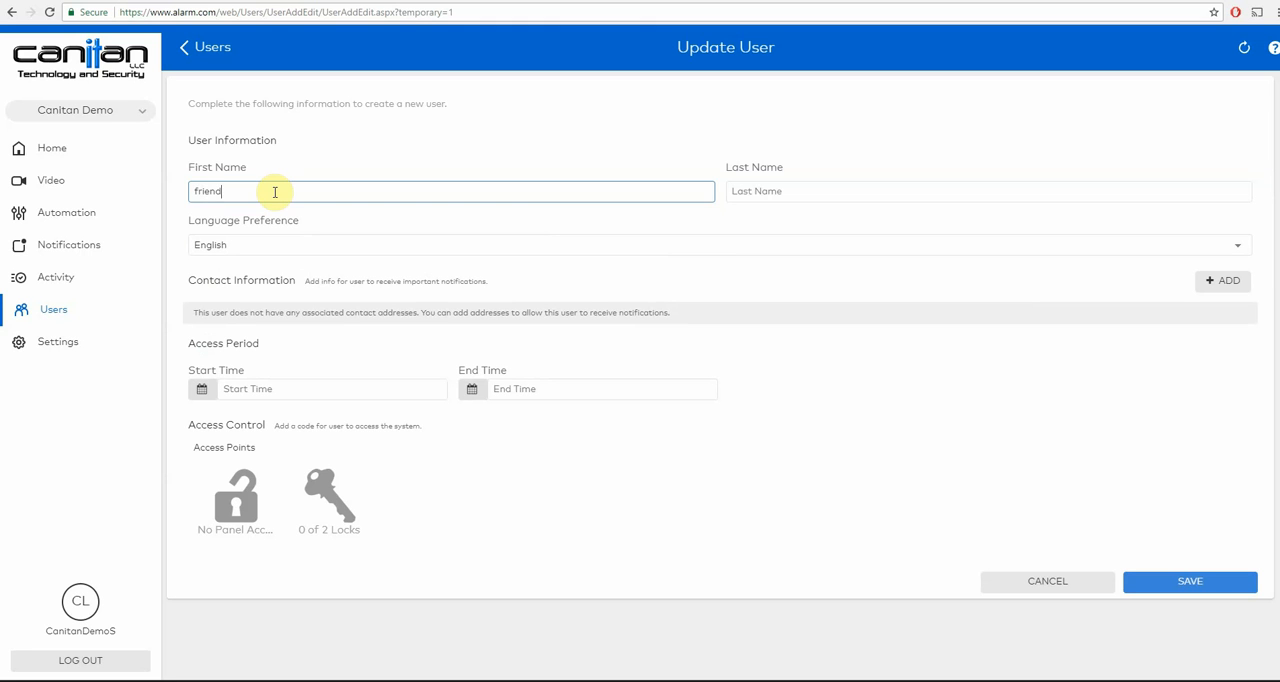
pyautogui.press('Tab')
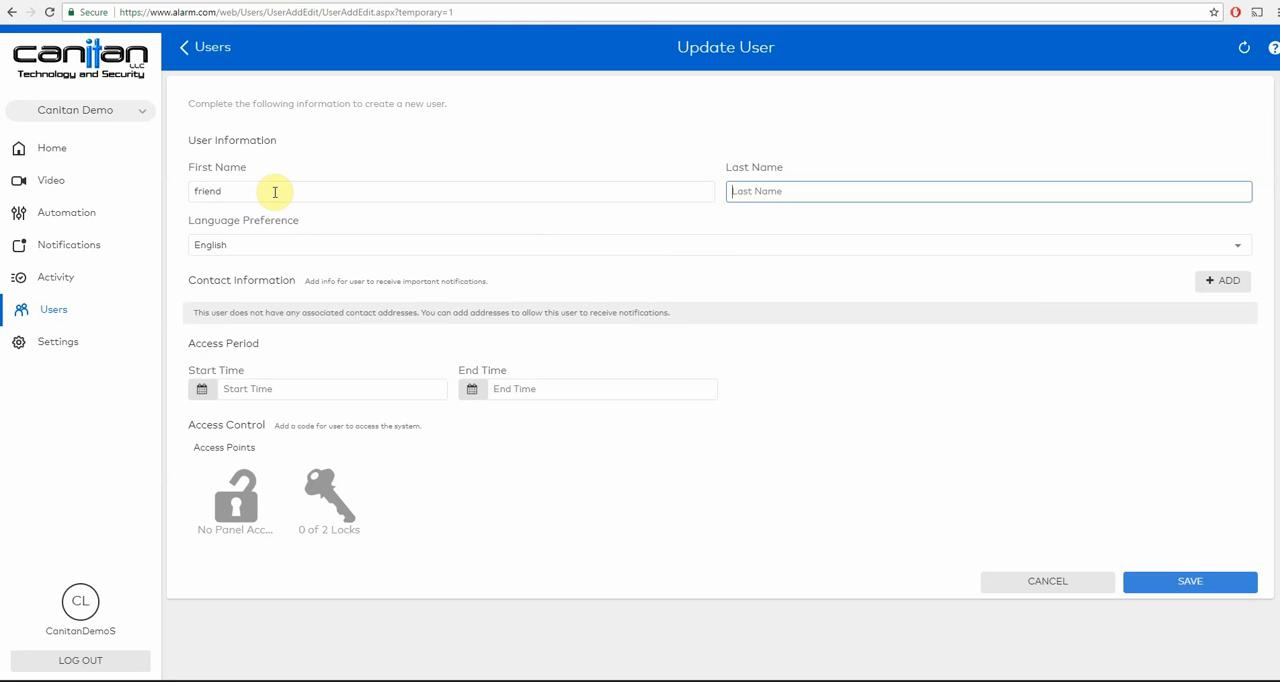
pyautogui.write('Joe')
pyautogui.press('Tab')
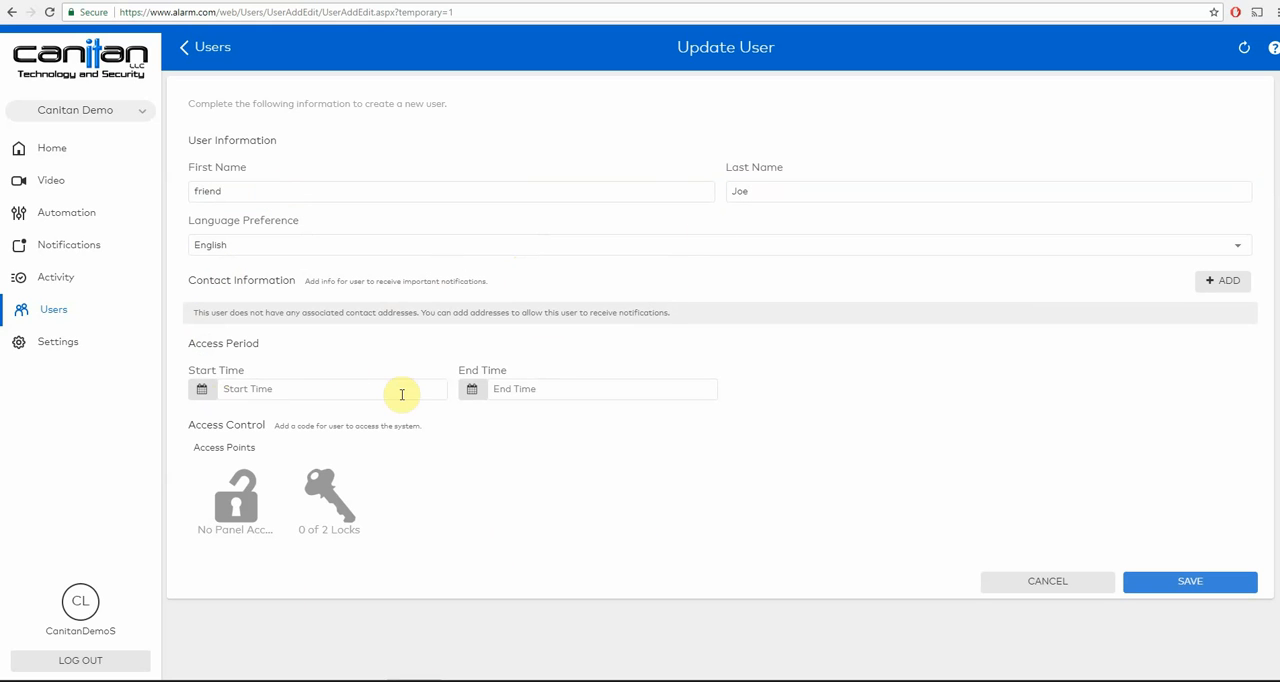
# - Set the temporary user's access period from 6/11/2018 5:00 pm to 6/15/2018 5:00 pm
pyautogui.click(350, 391)
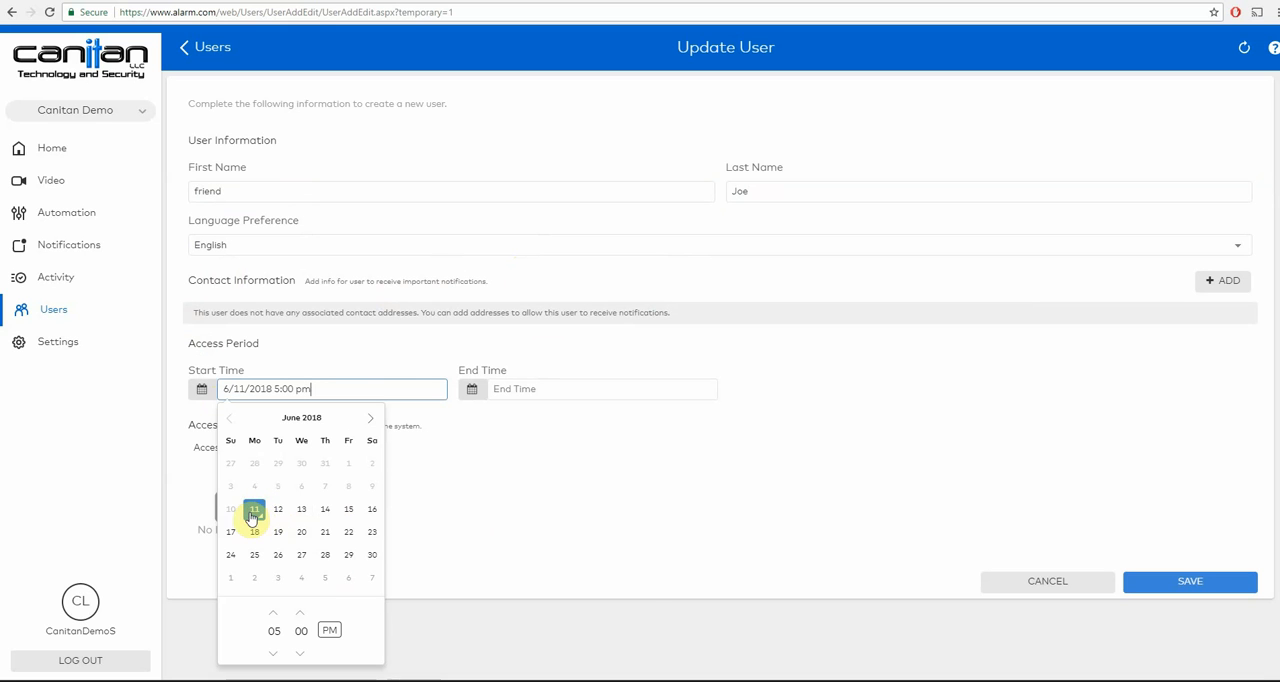
pyautogui.click(557, 388)
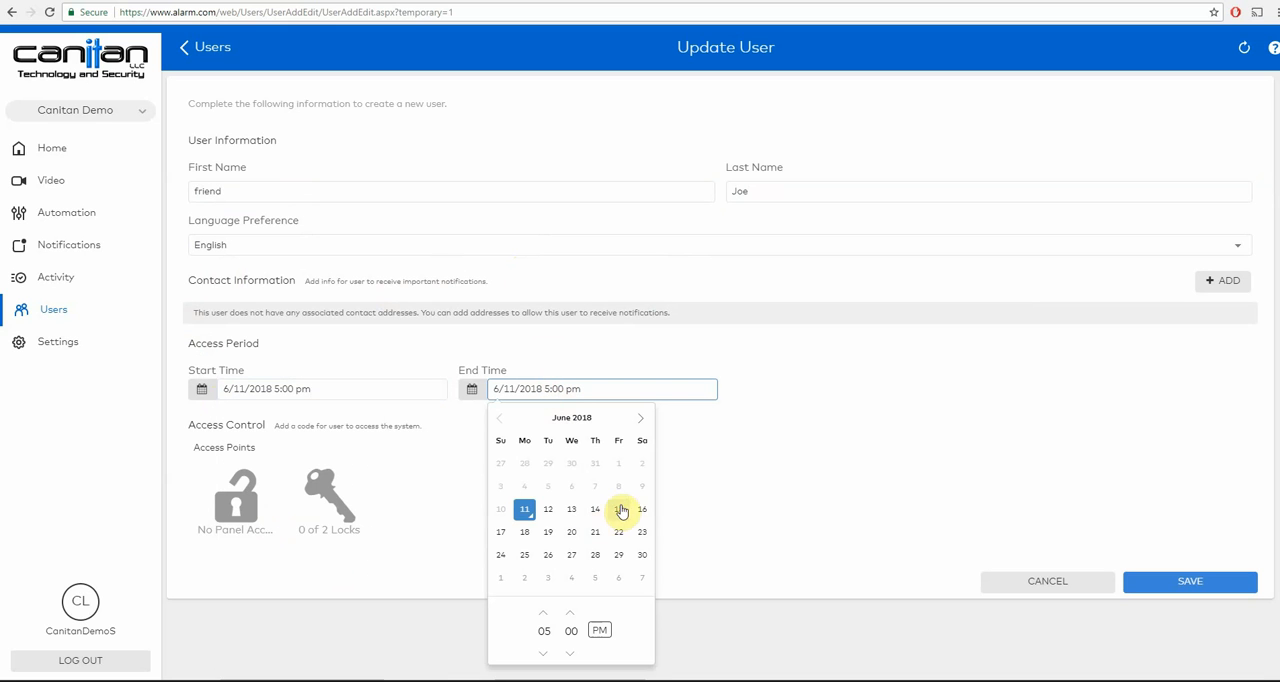
pyautogui.click(618, 510)
pyautogui.click(760, 494)
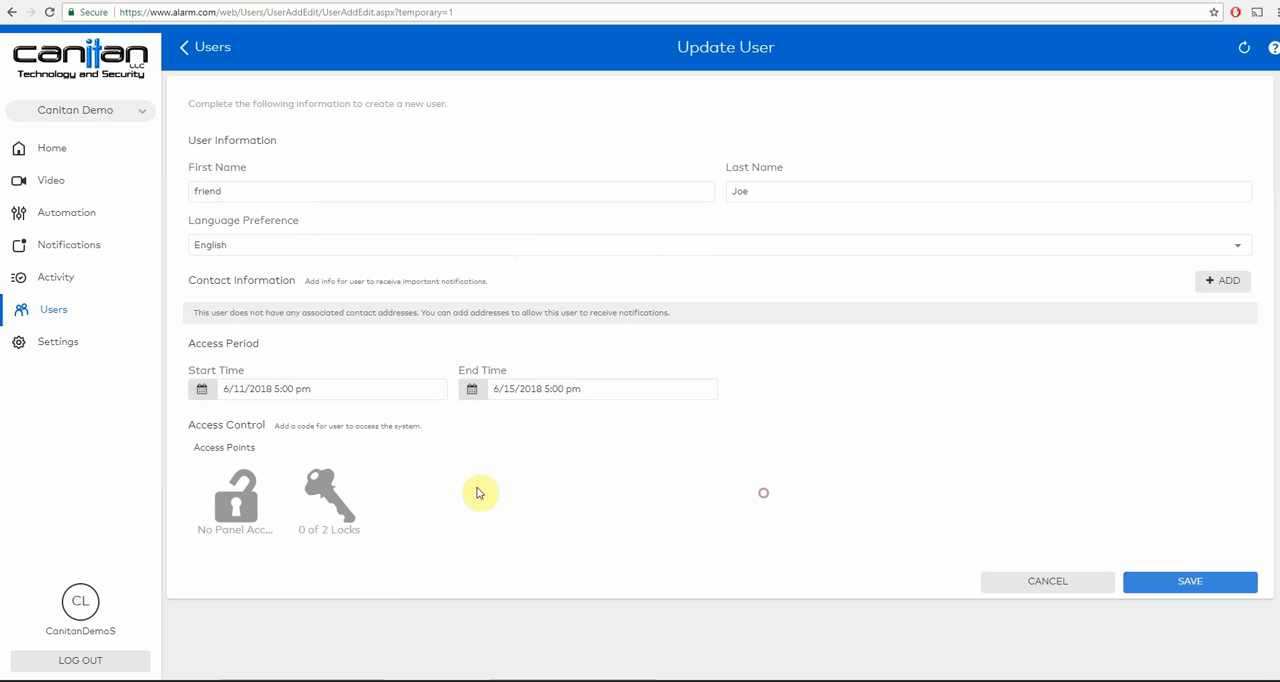
# - Grant the temporary user access to the panel and the Front Door lock
pyautogui.click(266, 497)
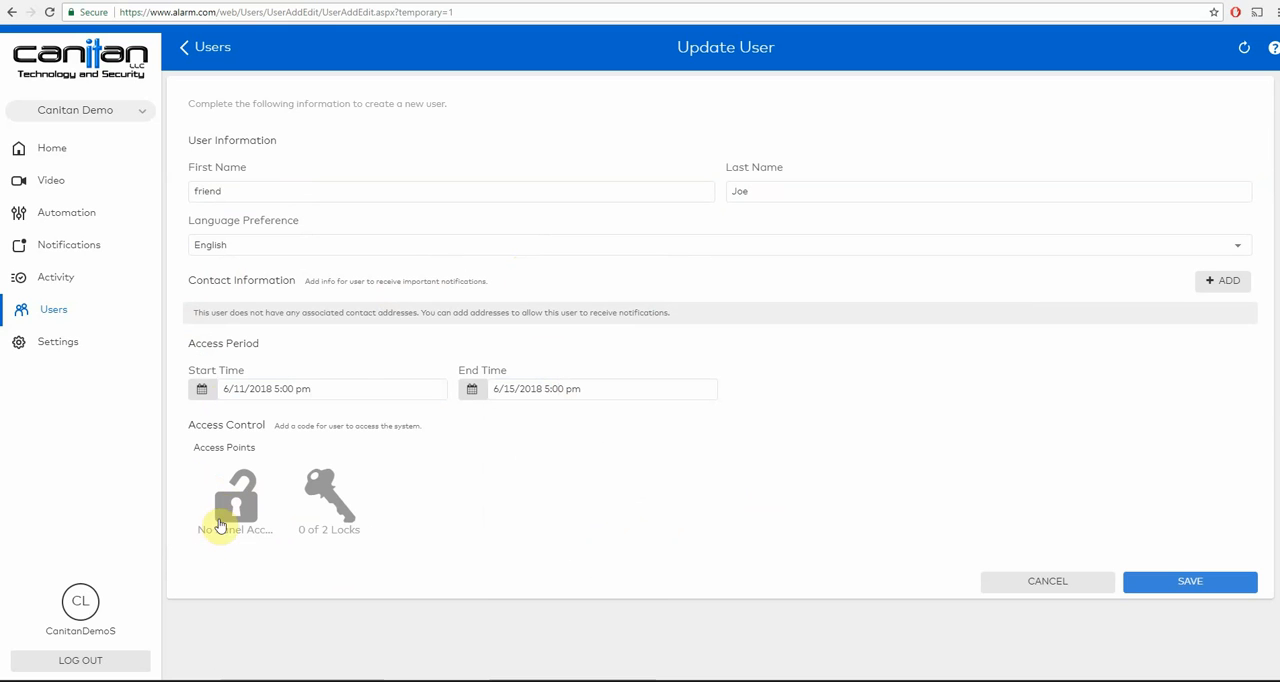
pyautogui.click(223, 528)
pyautogui.click(209, 557)
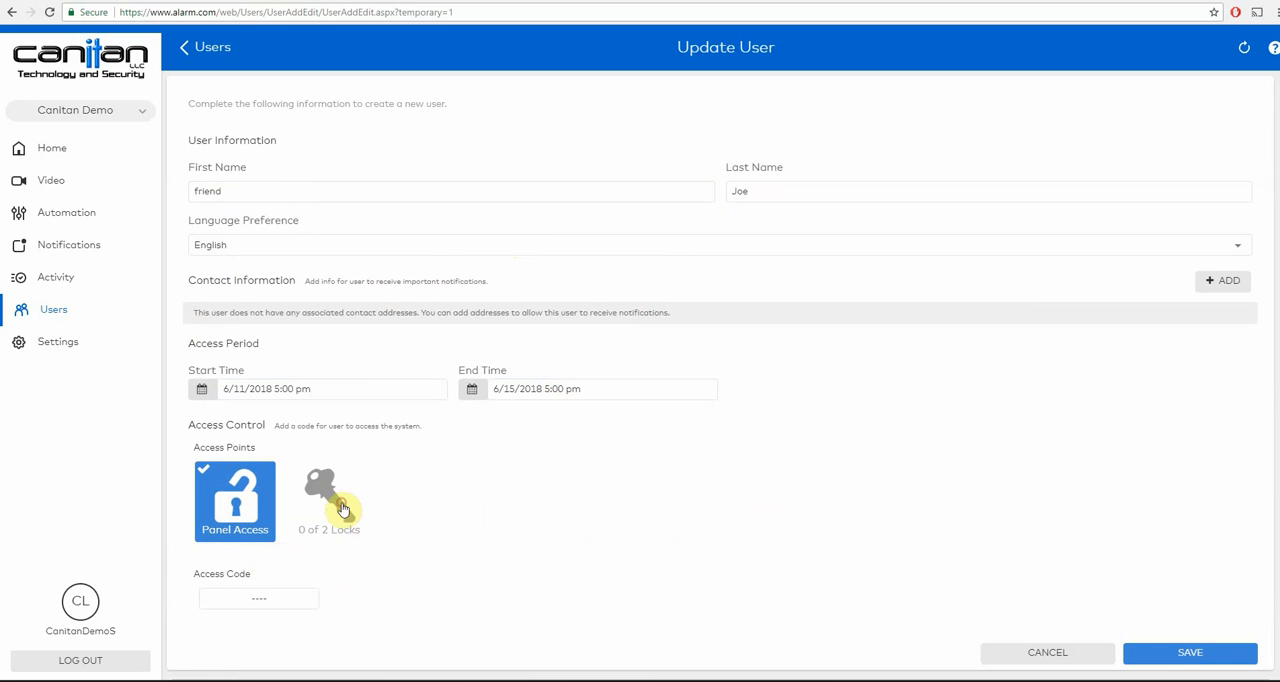
pyautogui.click(328, 500)
pyautogui.click(306, 556)
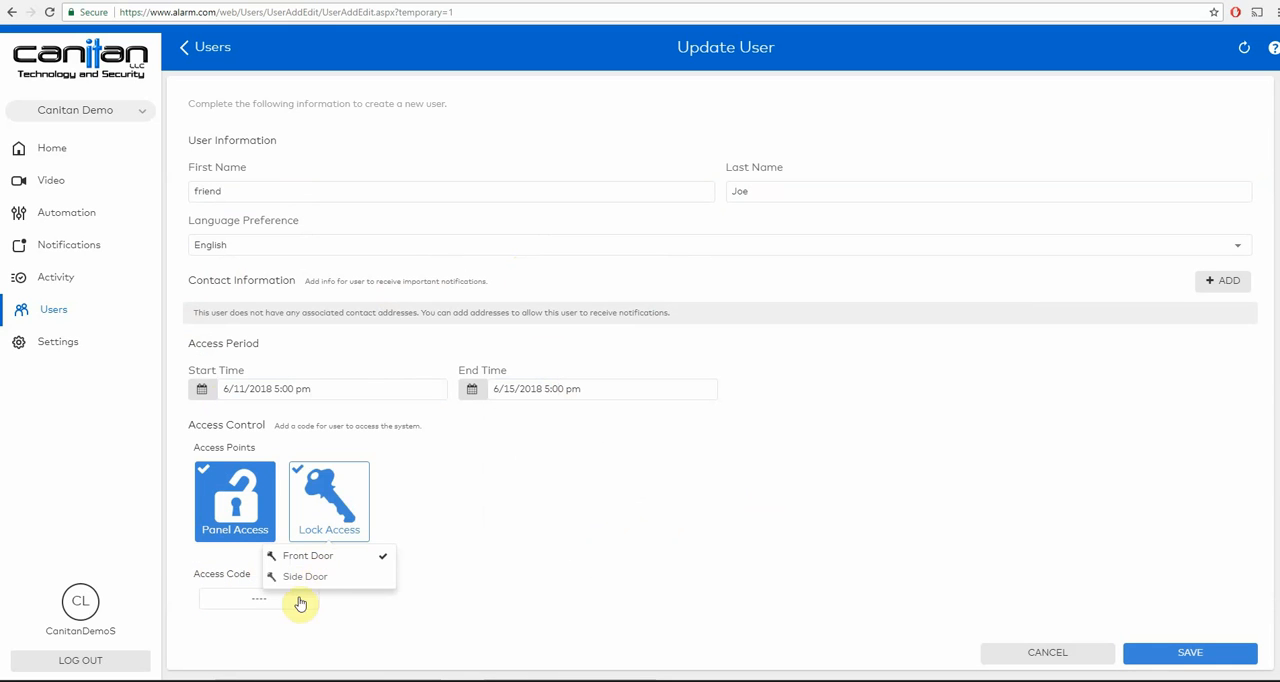
# - Try to assign a four-digit access code to the temporary user
pyautogui.click(210, 596)
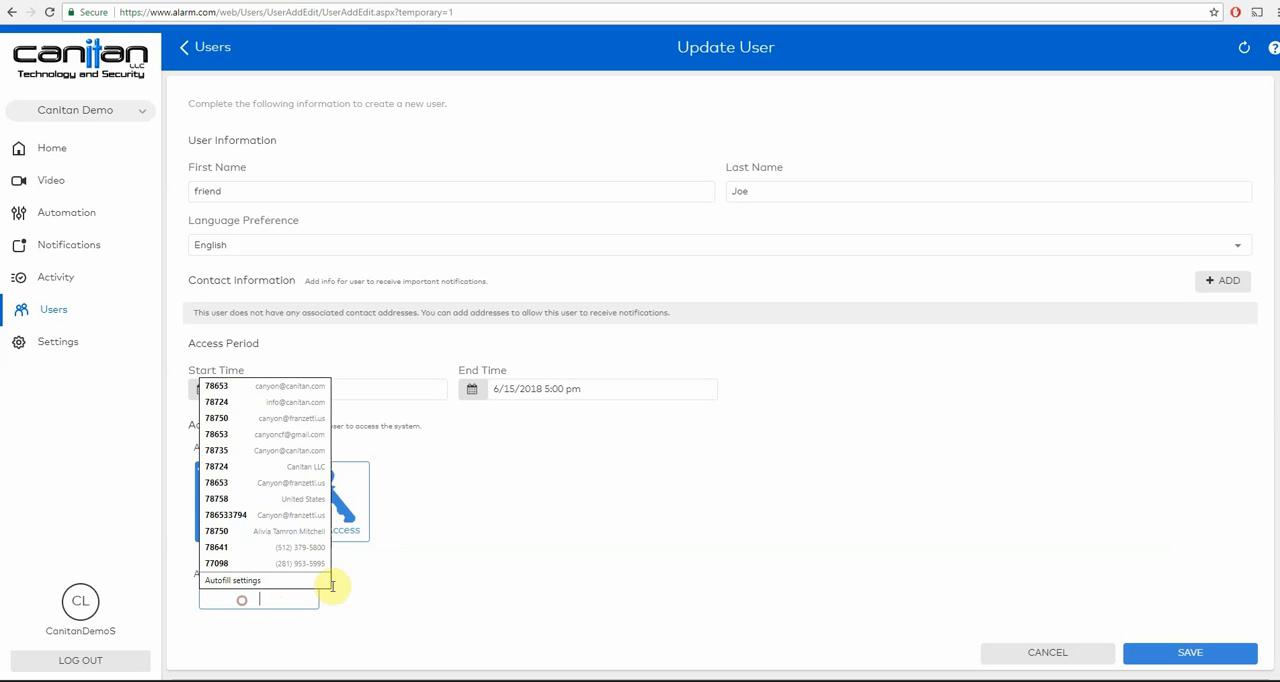
pyautogui.write('1245')
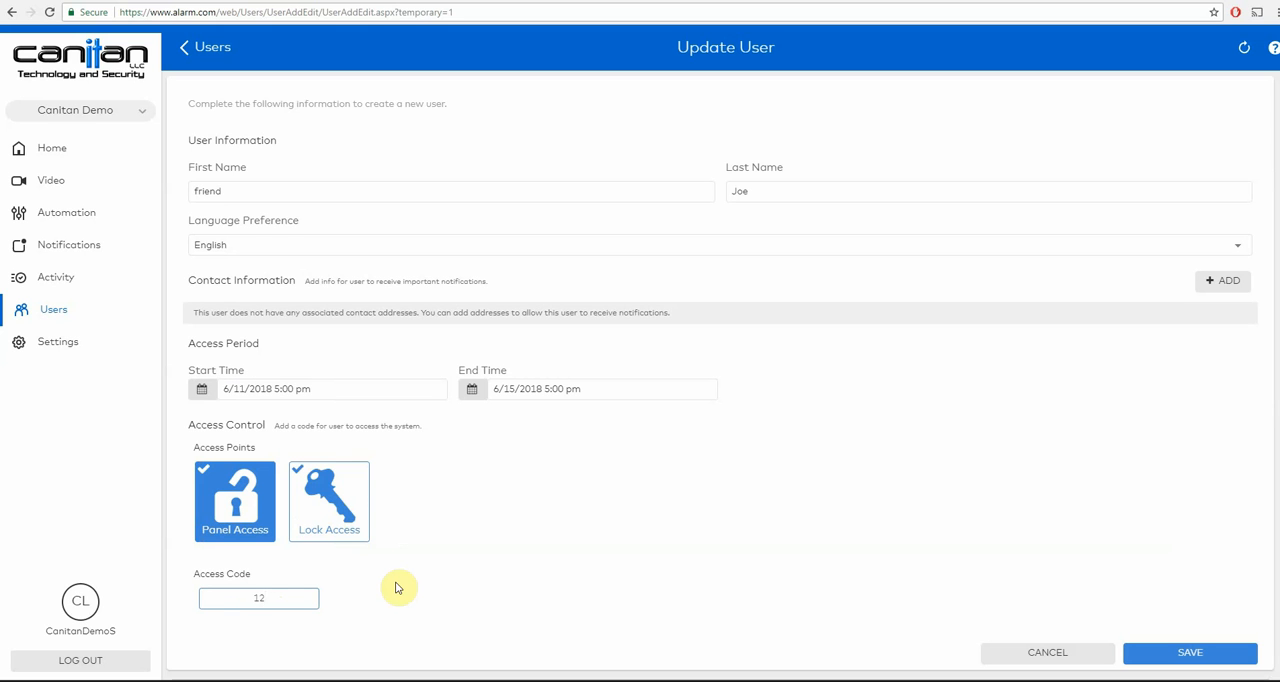
pyautogui.click(526, 559)
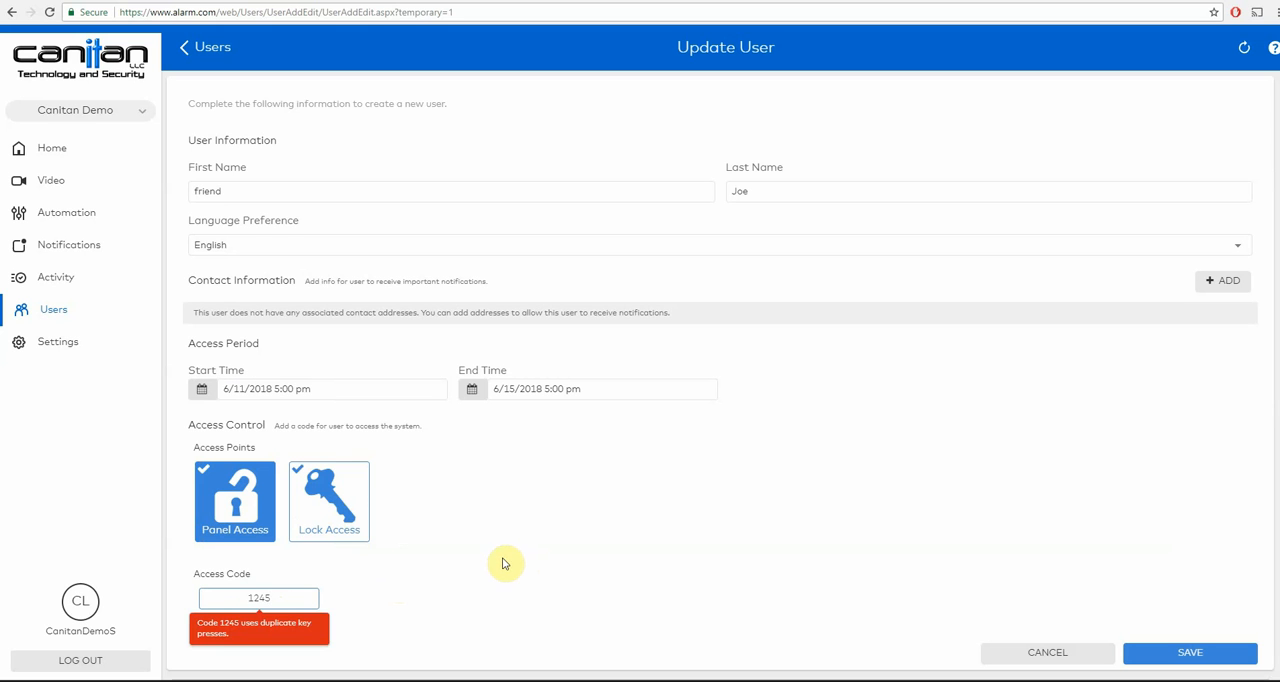
# - Replace the temporary user's access code with a different four-digit code
pyautogui.moveTo(269, 603); pyautogui.dragTo(211, 620)
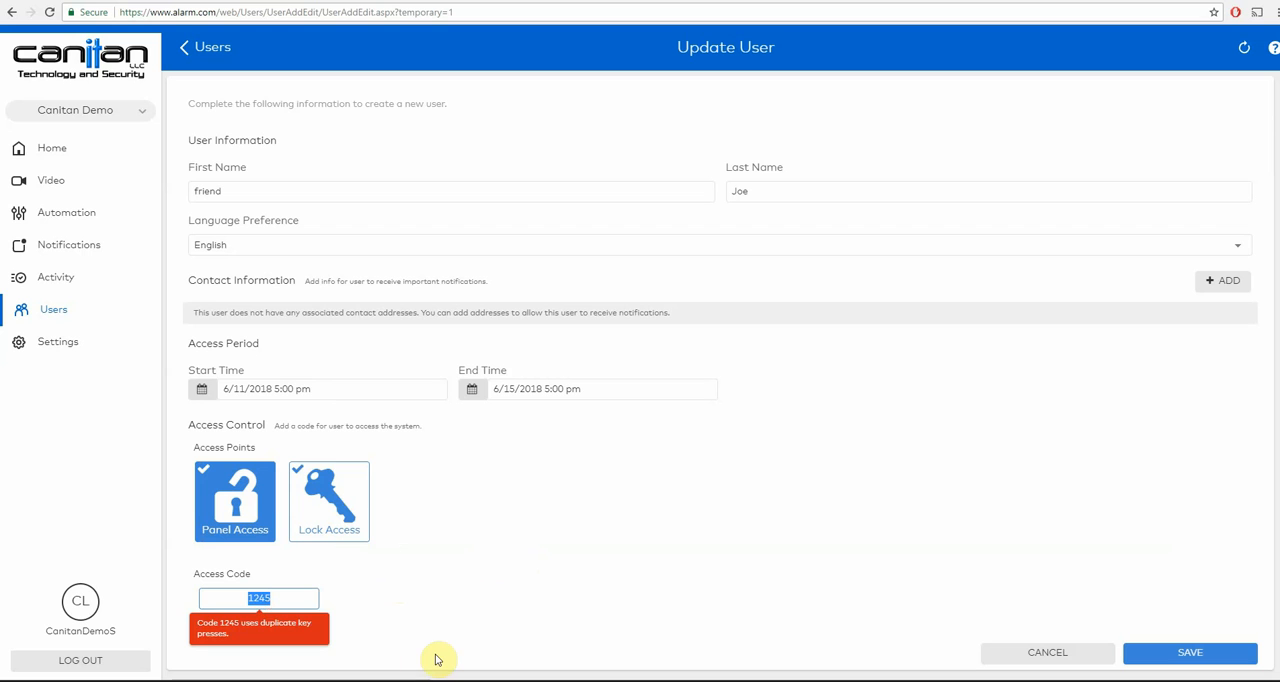
pyautogui.write('1325')
pyautogui.click(446, 550)
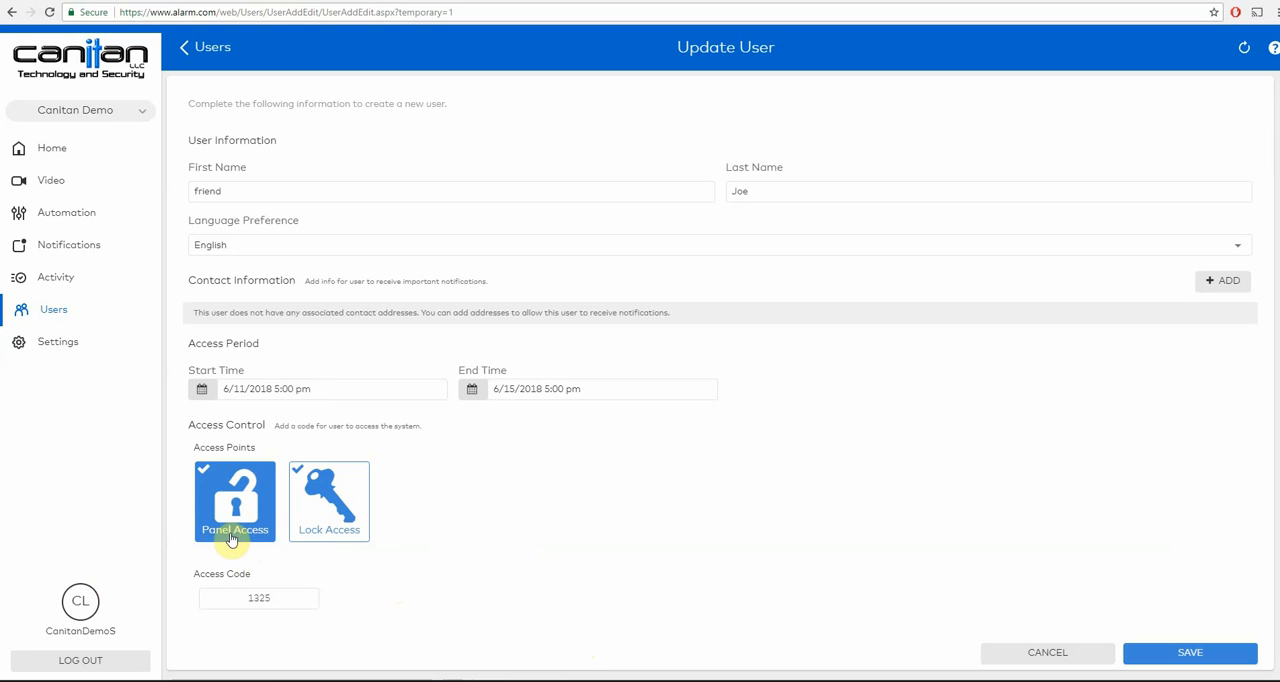
# - Add the Side Door to the temporary user's lock access and save the new user
pyautogui.click(332, 497)
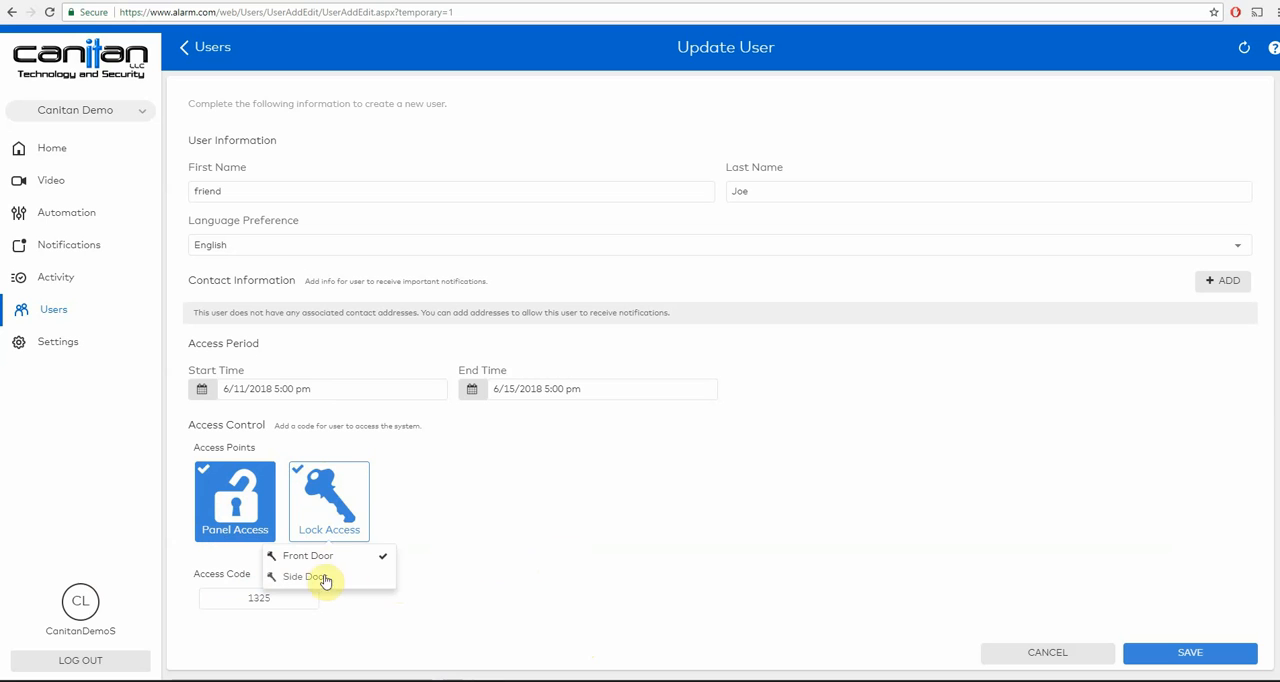
pyautogui.click(354, 577)
pyautogui.click(571, 548)
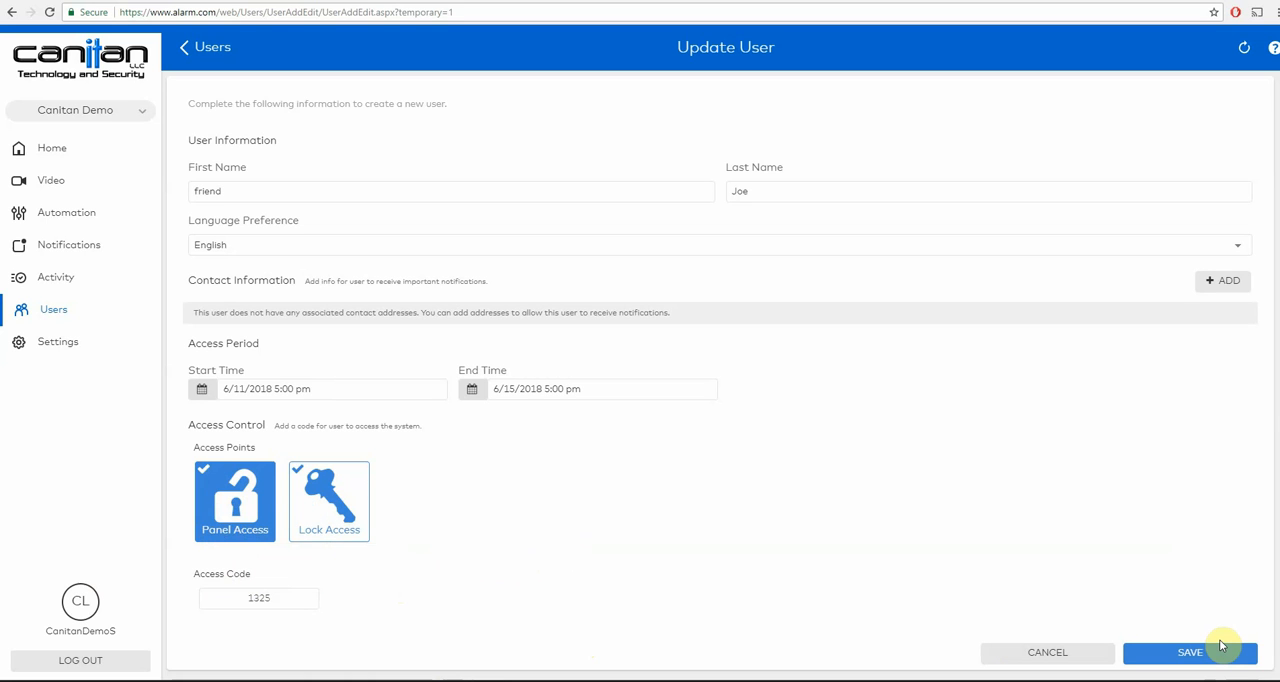
pyautogui.click(1219, 646)
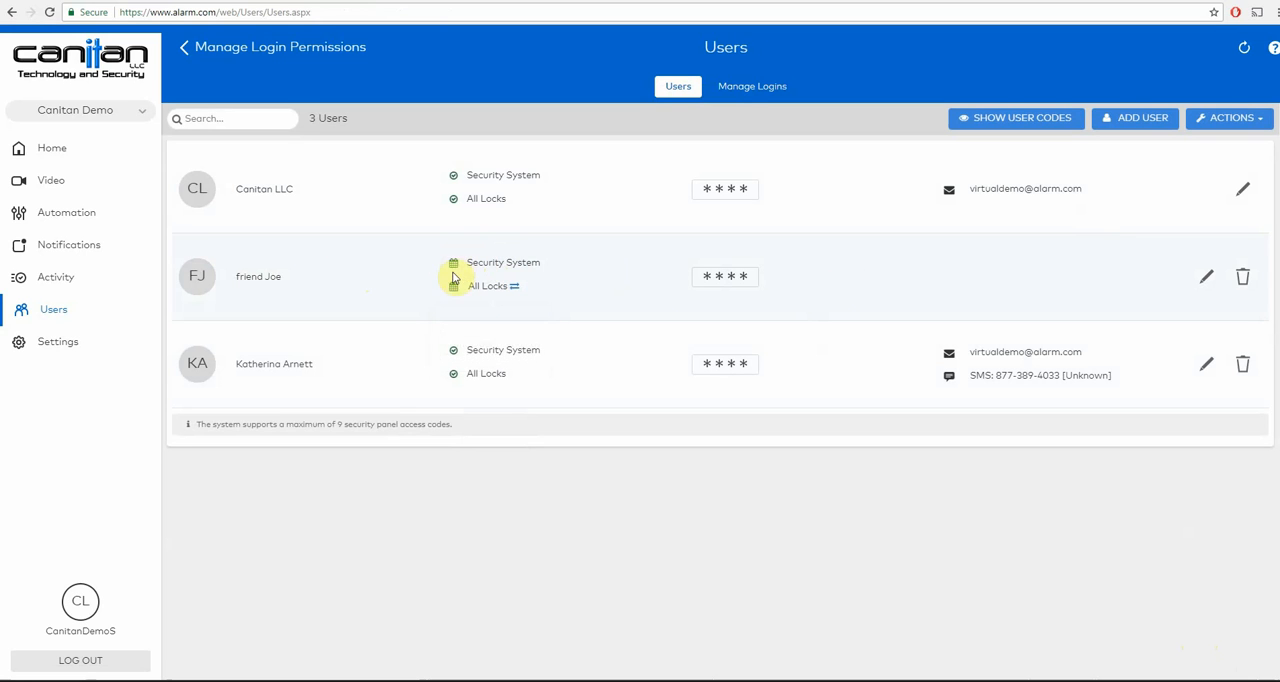
# - Delete the temporary user from the users list and confirm the deletion
pyautogui.moveTo(451, 287)
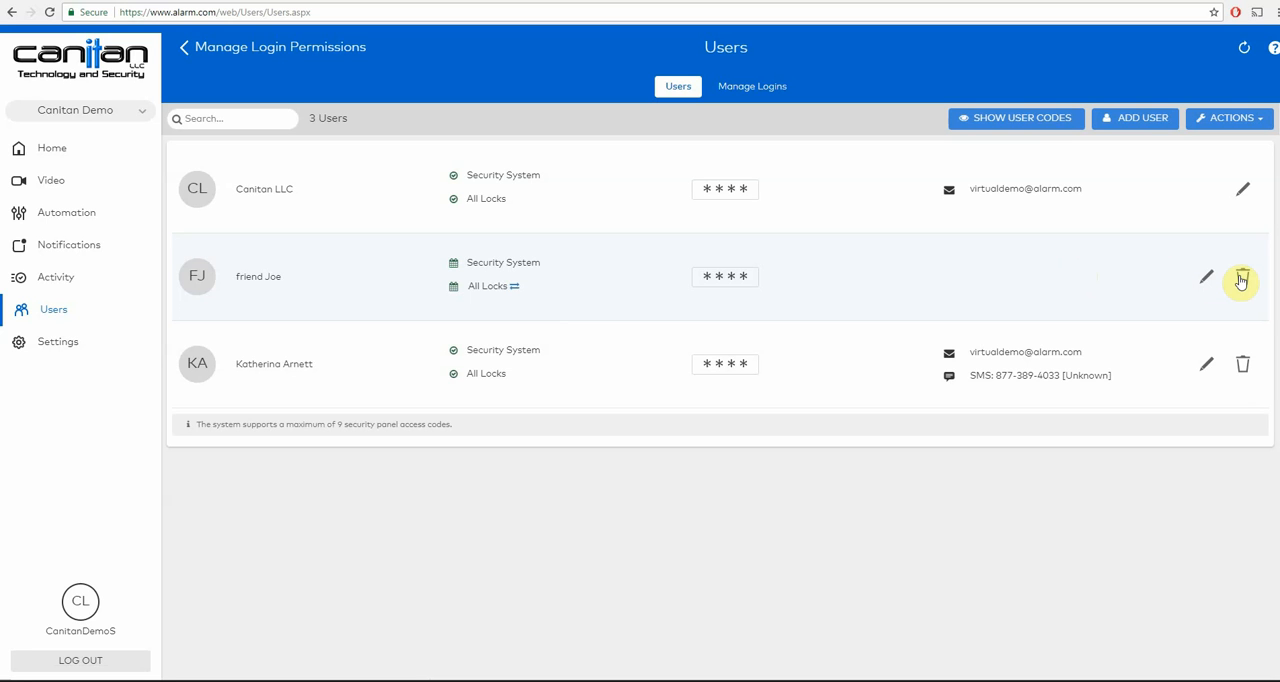
pyautogui.click(1240, 279)
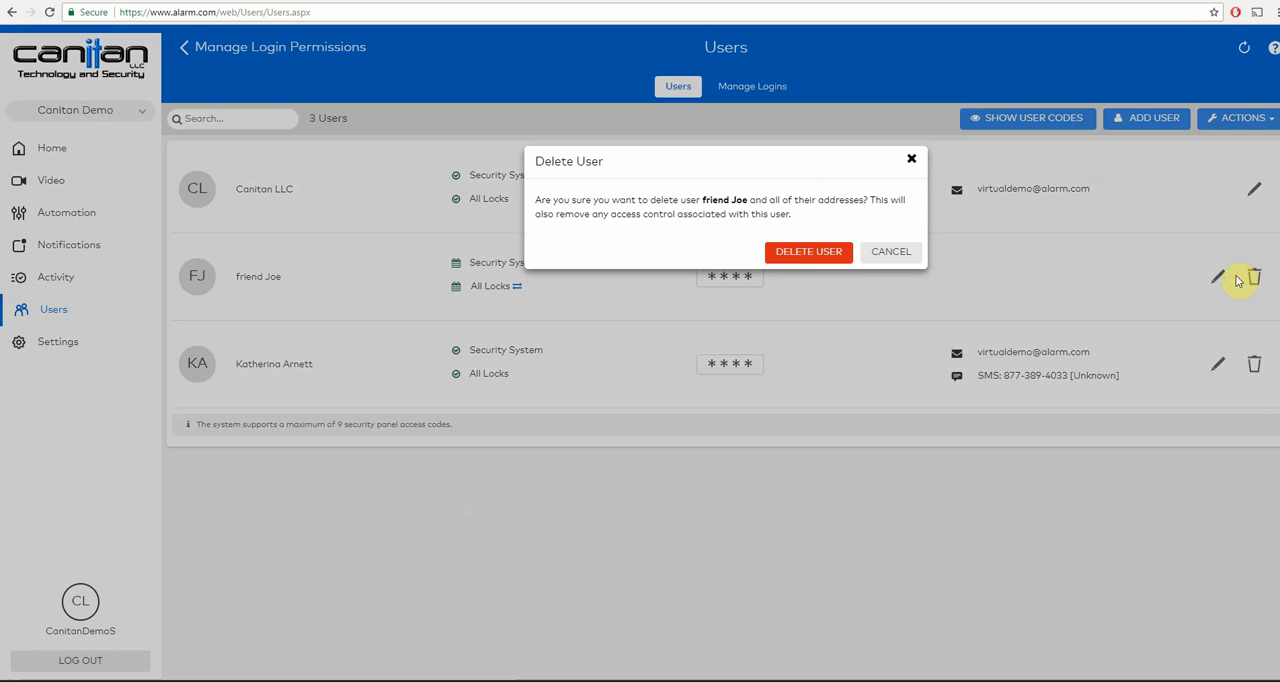
pyautogui.click(815, 252)
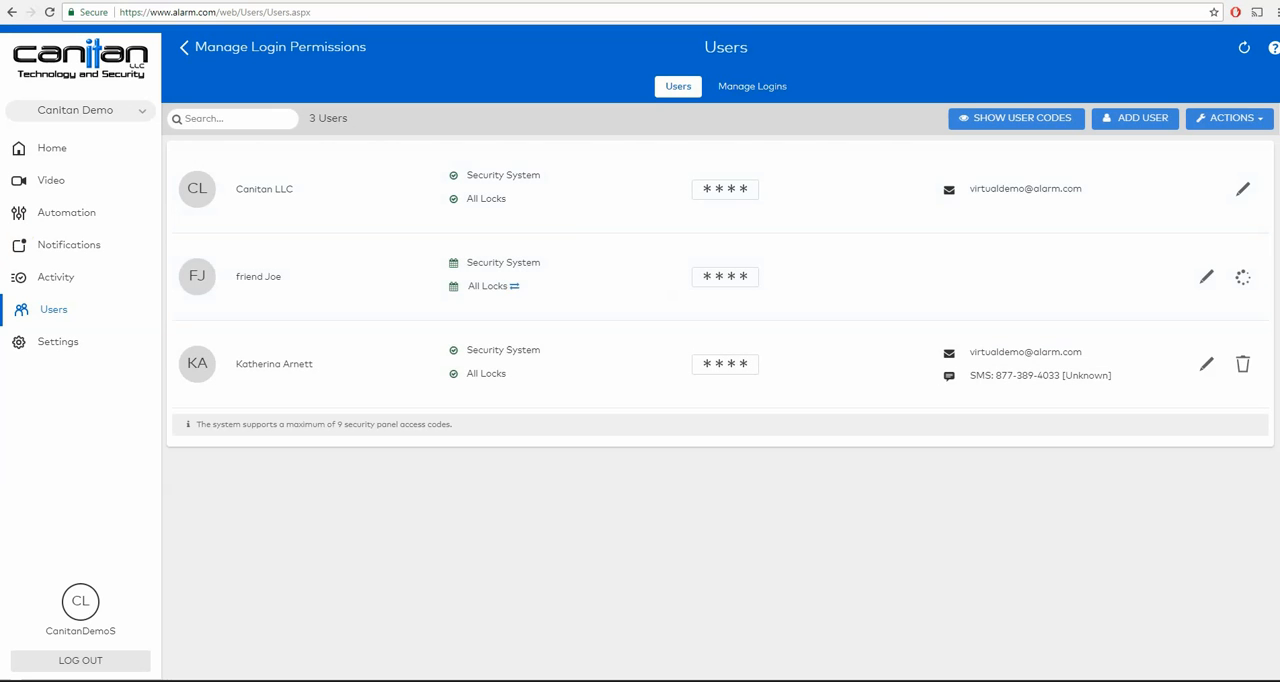